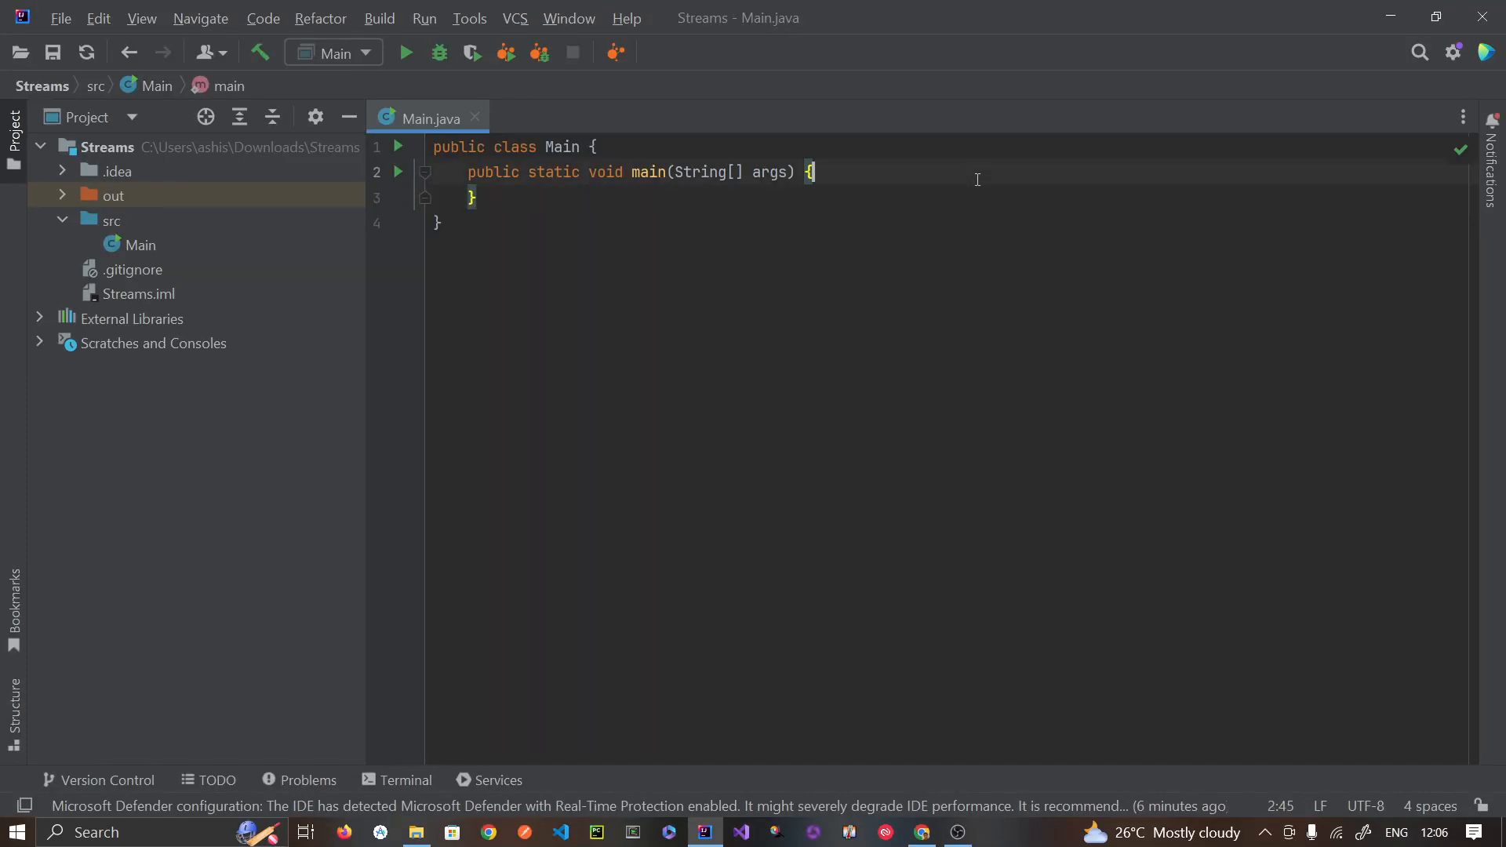
Step: Insert an empty indented line inside the main method of Main.java
key("Return")
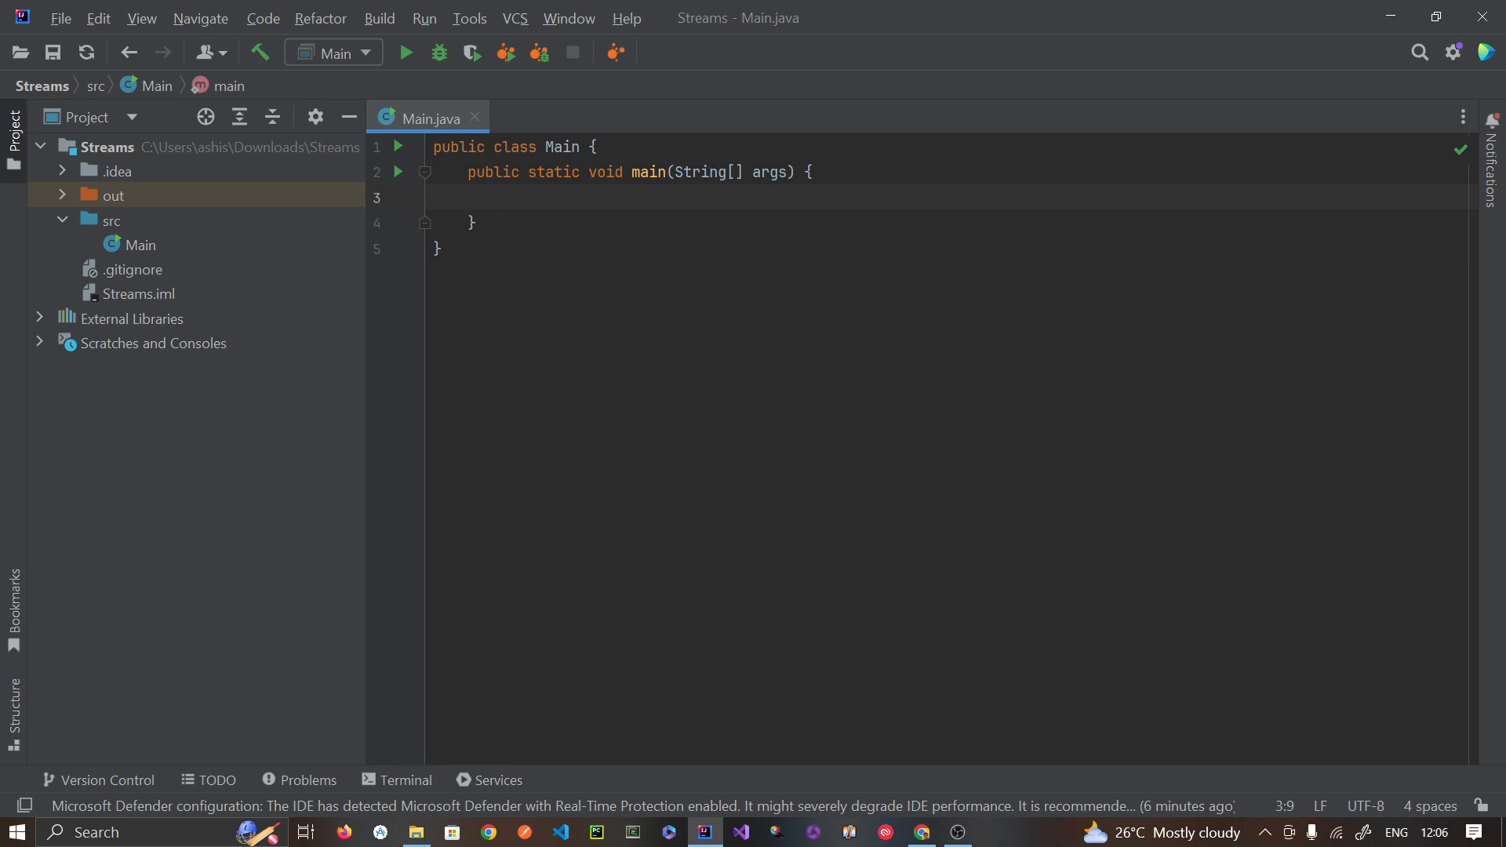
type("ServerS")
Step: Declare ServerSocket serverSocket = new ServerSocket(6666); inside main using completion
key("Return")
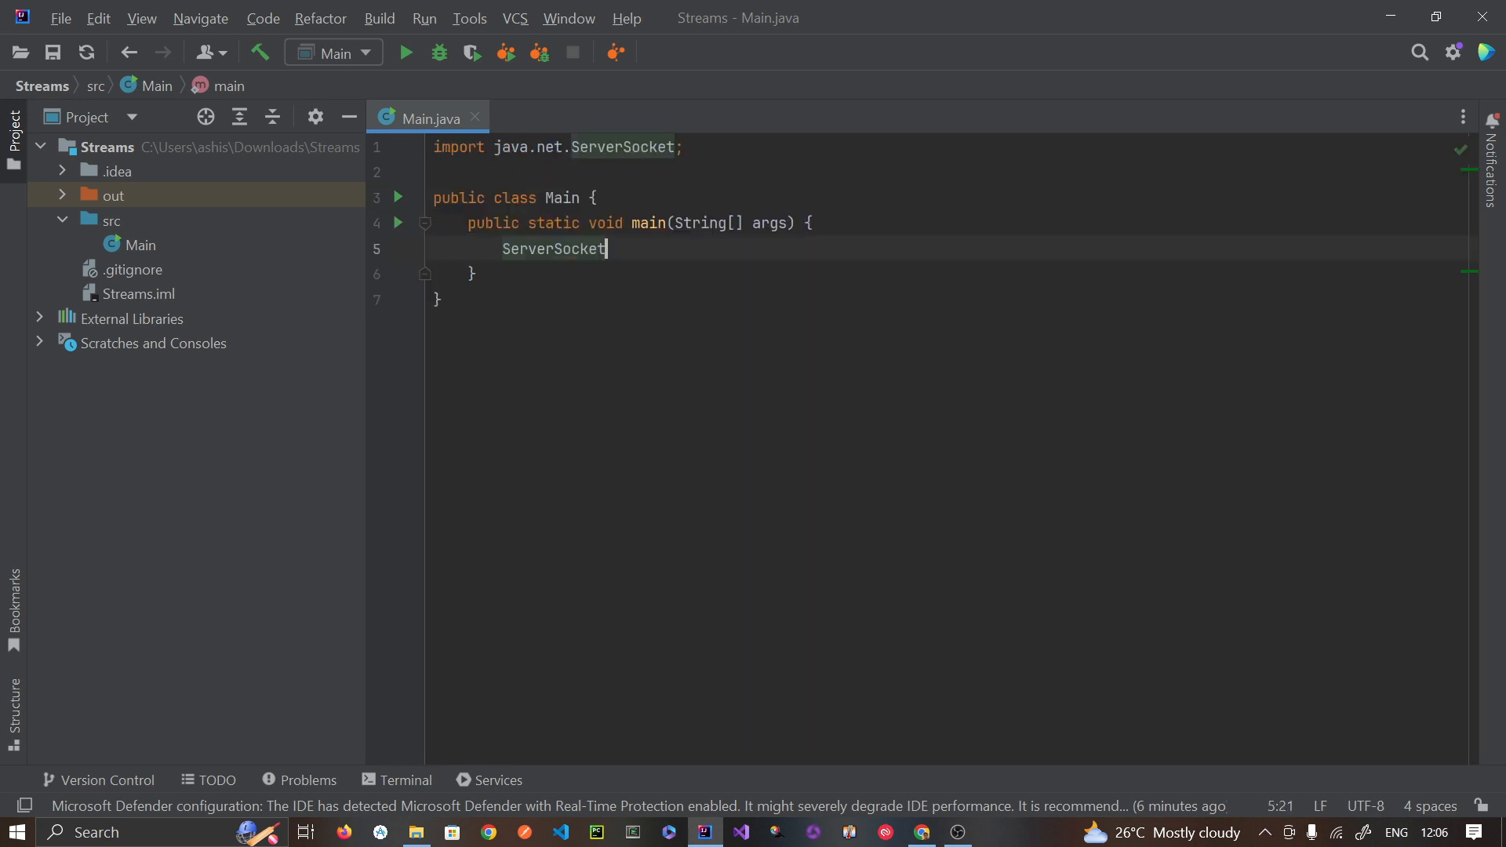
type(" ser")
key("Return")
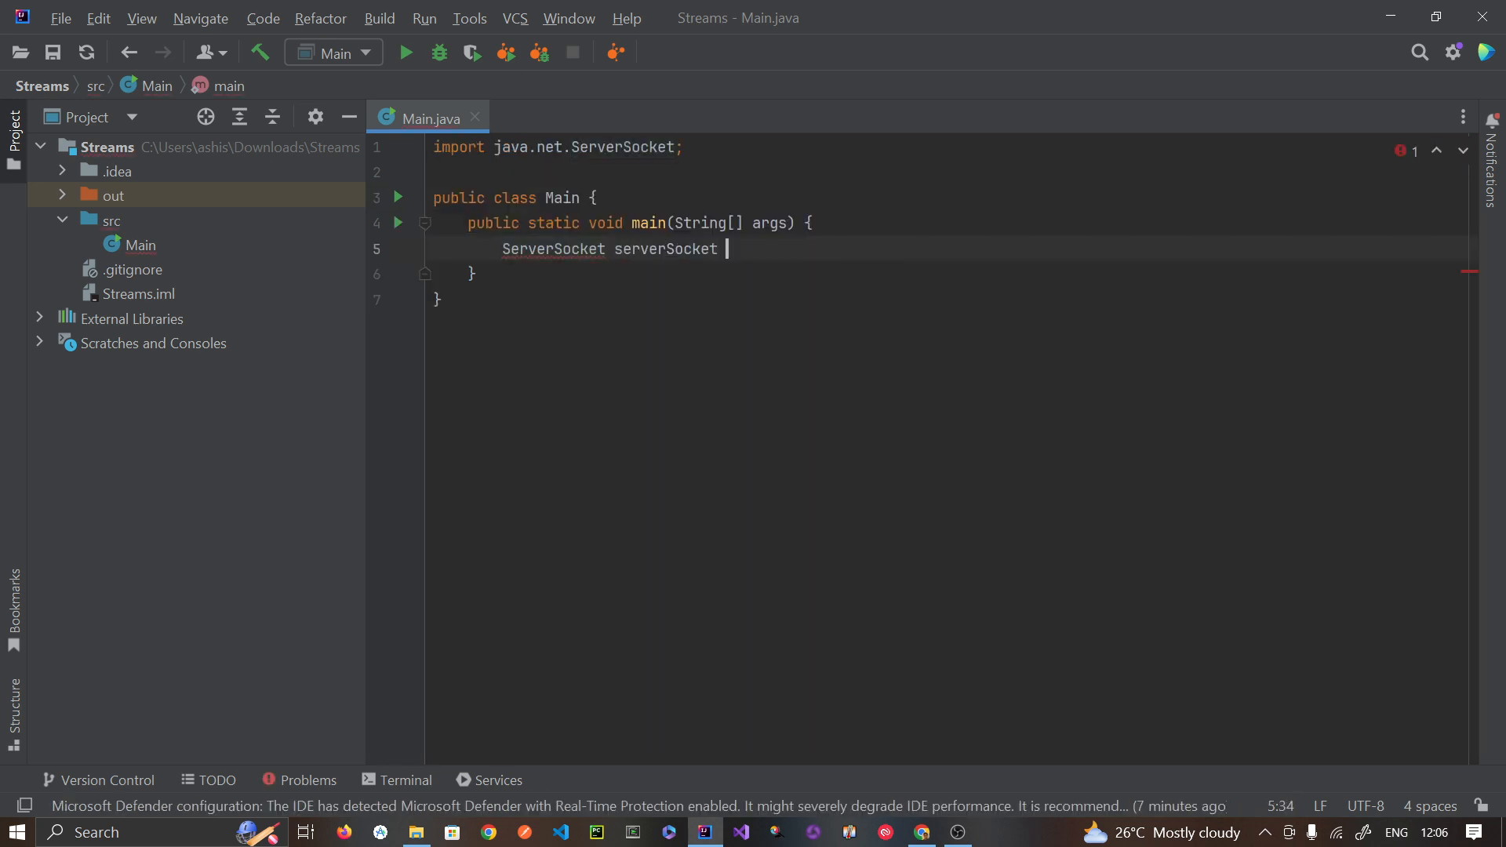
type("= new Se")
key("Return")
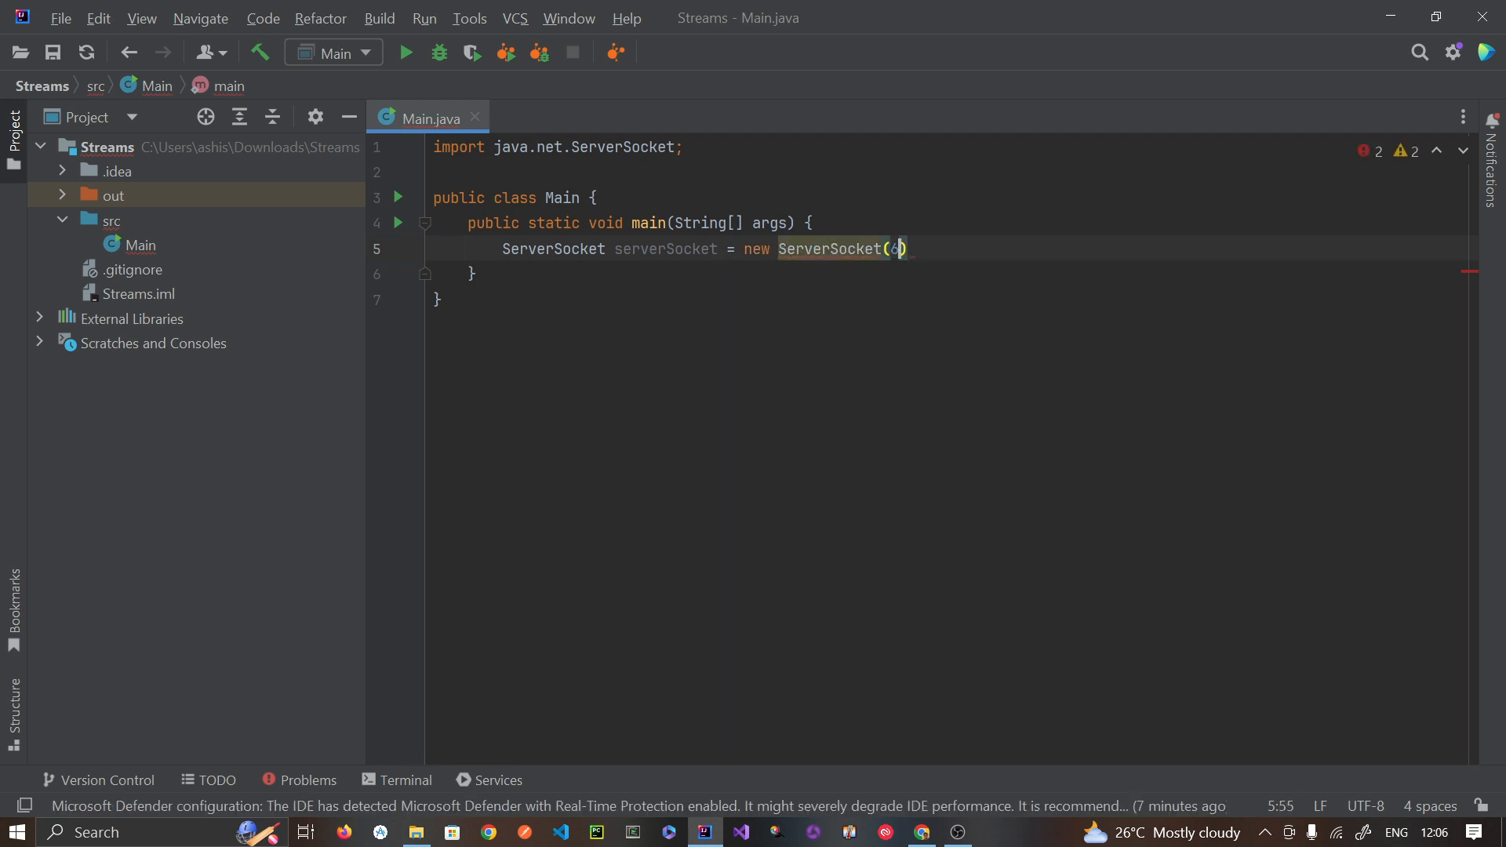
type("6666")
key("End")
type(";")
Step: Surround the ServerSocket line with try/catch for IOException via the quick fix
left_click(872, 249)
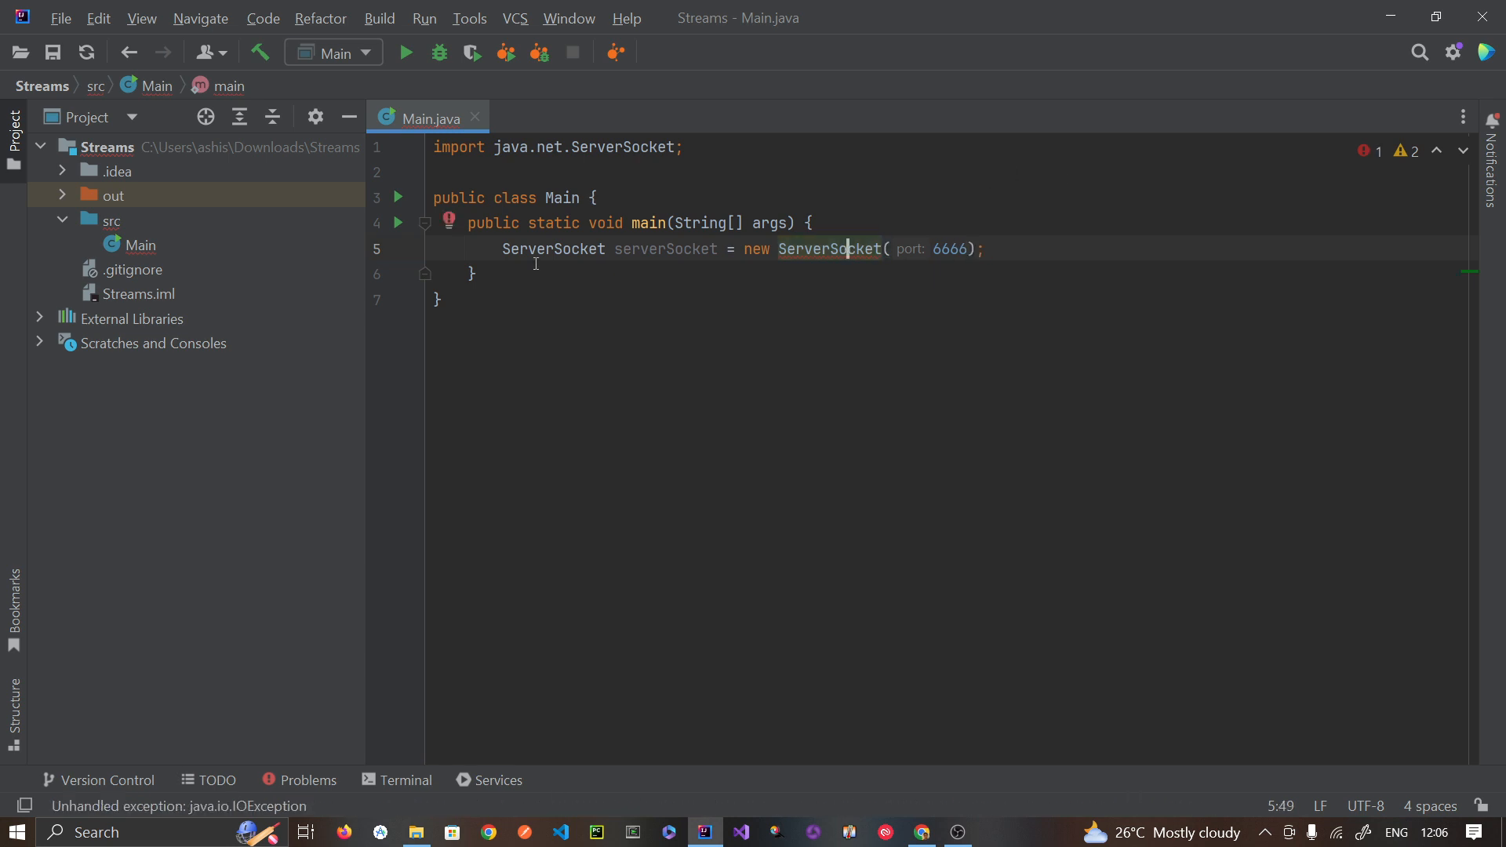
left_click(451, 223)
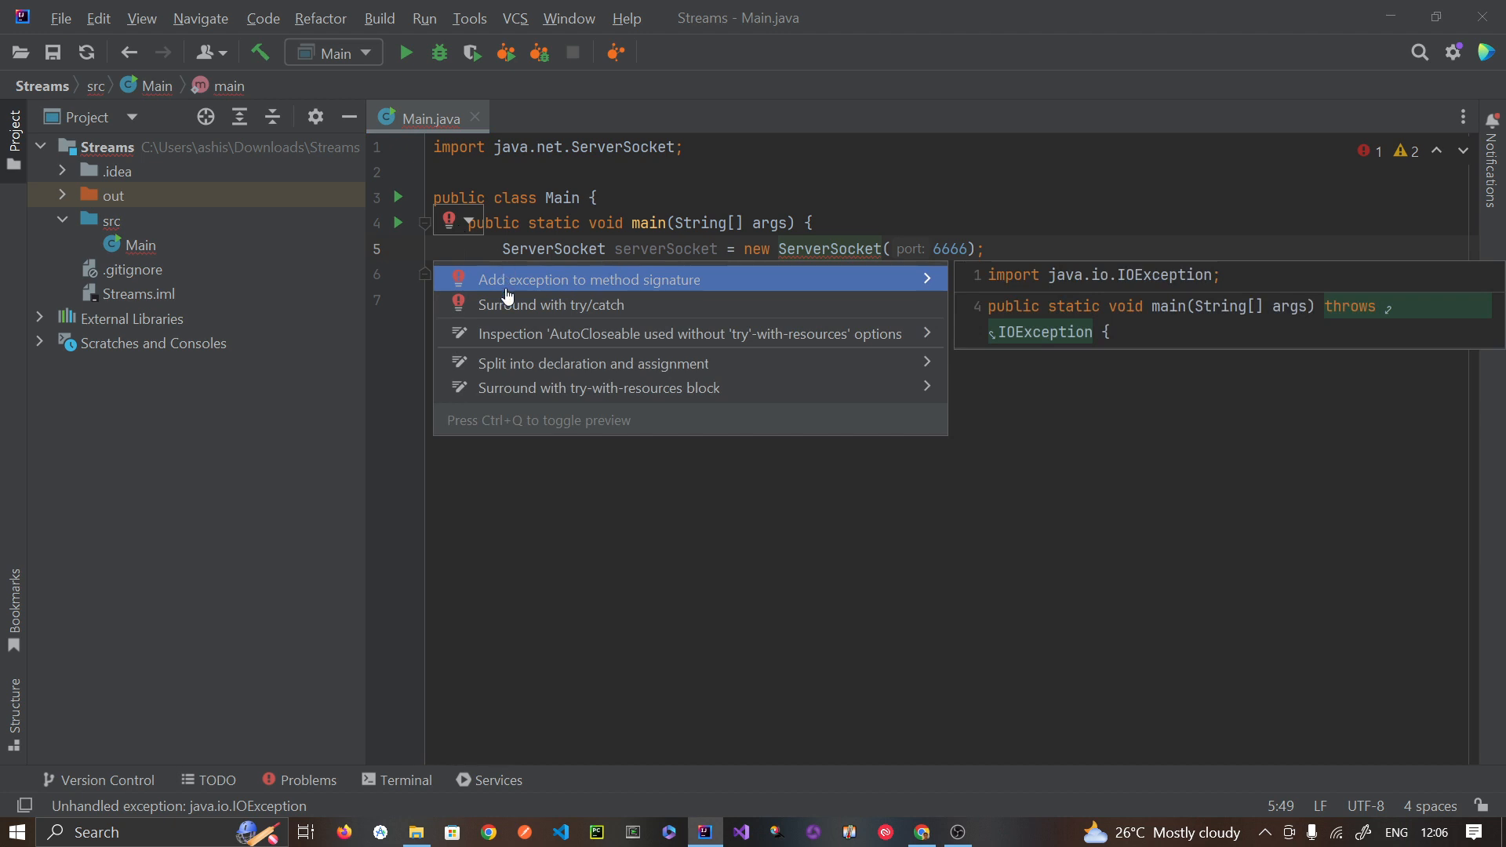
left_click(540, 306)
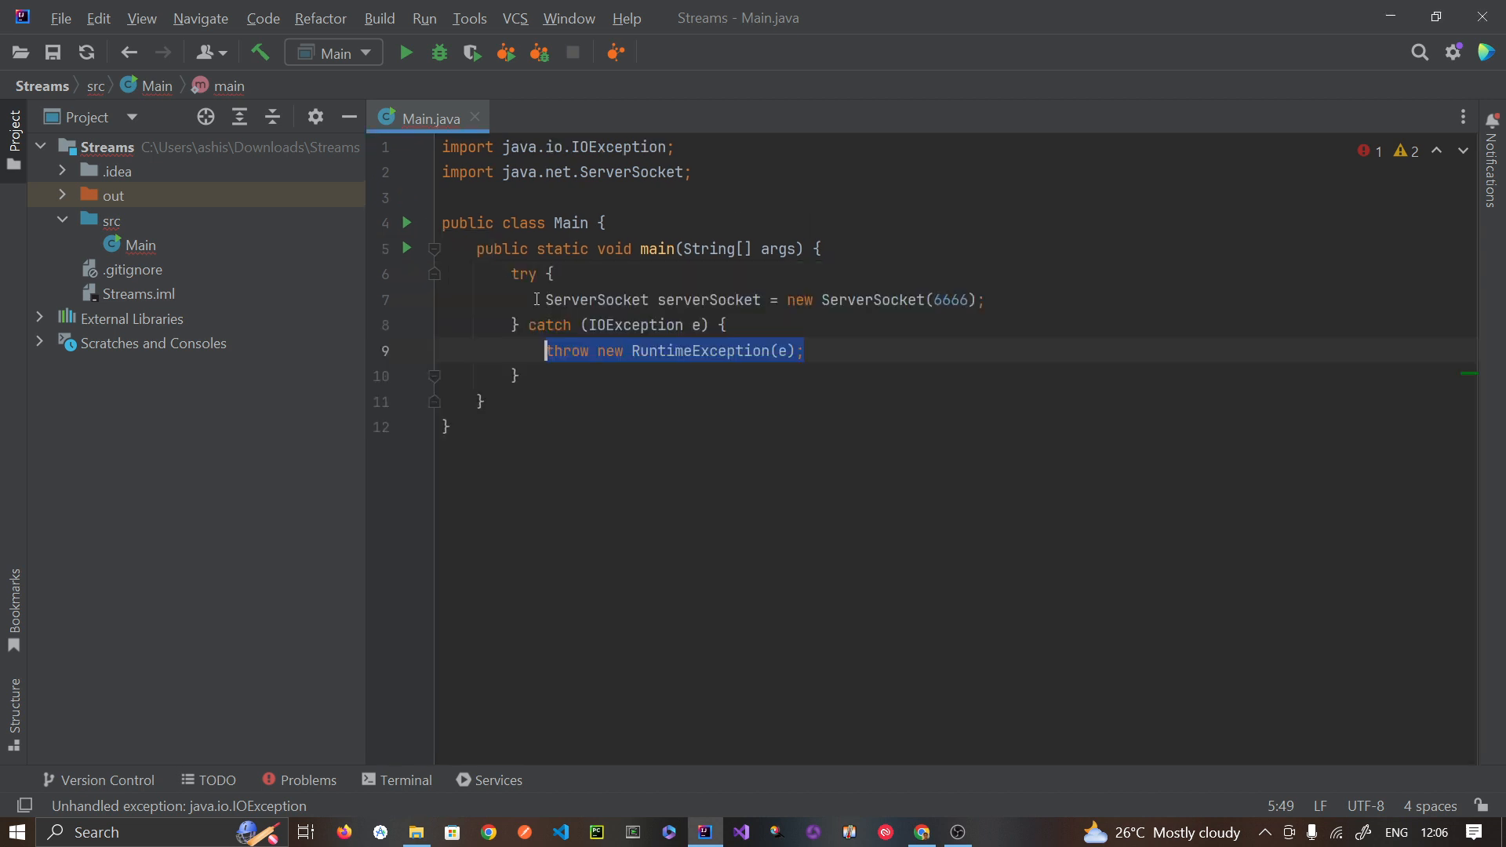
Step: Add Socket socket = serverSocket.accept(); on a new line after the server socket
left_click(726, 324)
double_click(1002, 298)
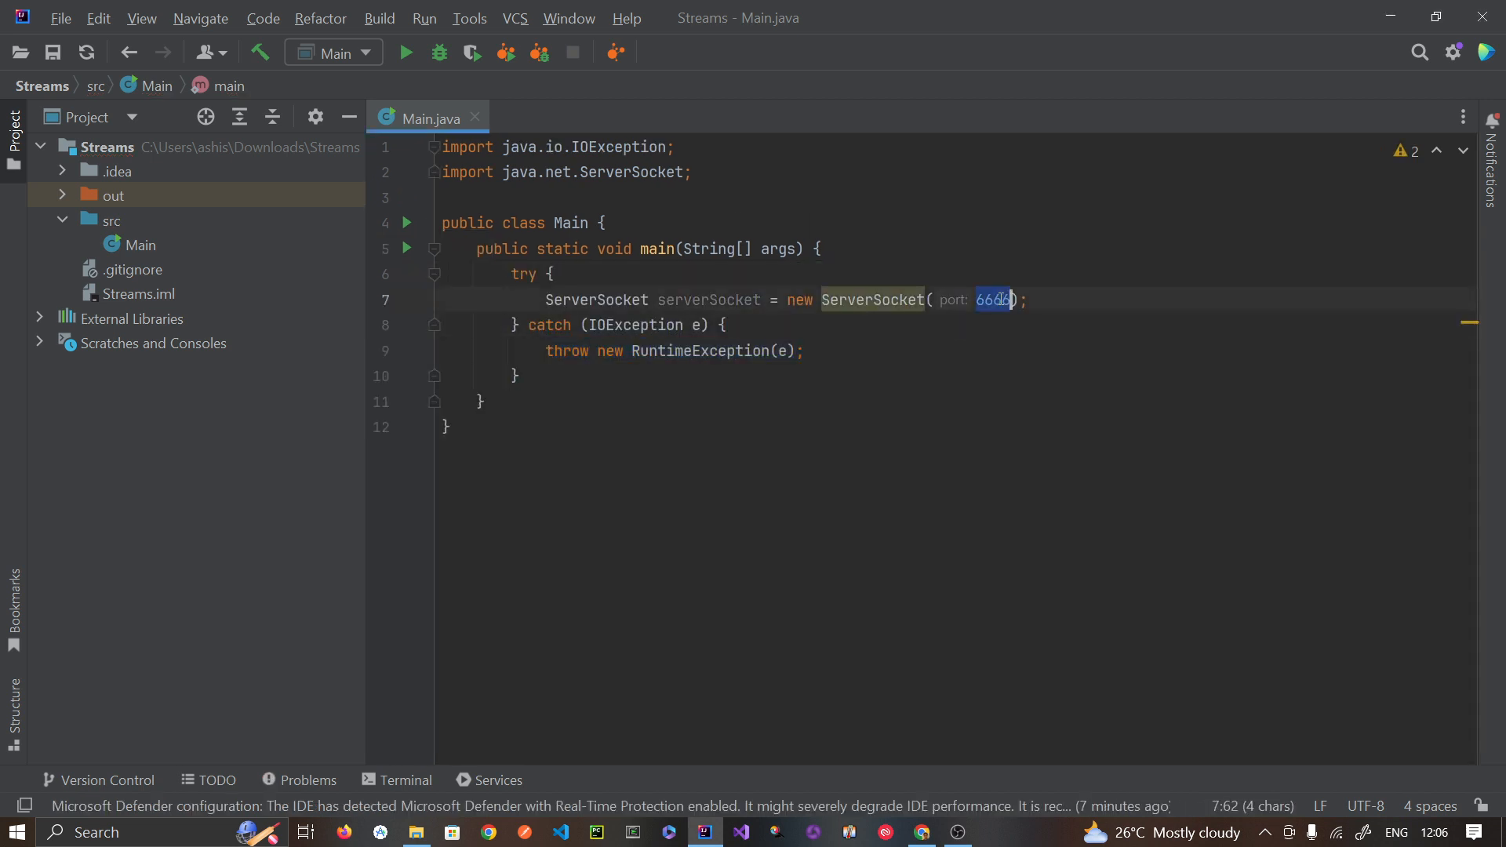
left_click(1072, 300)
key("Return")
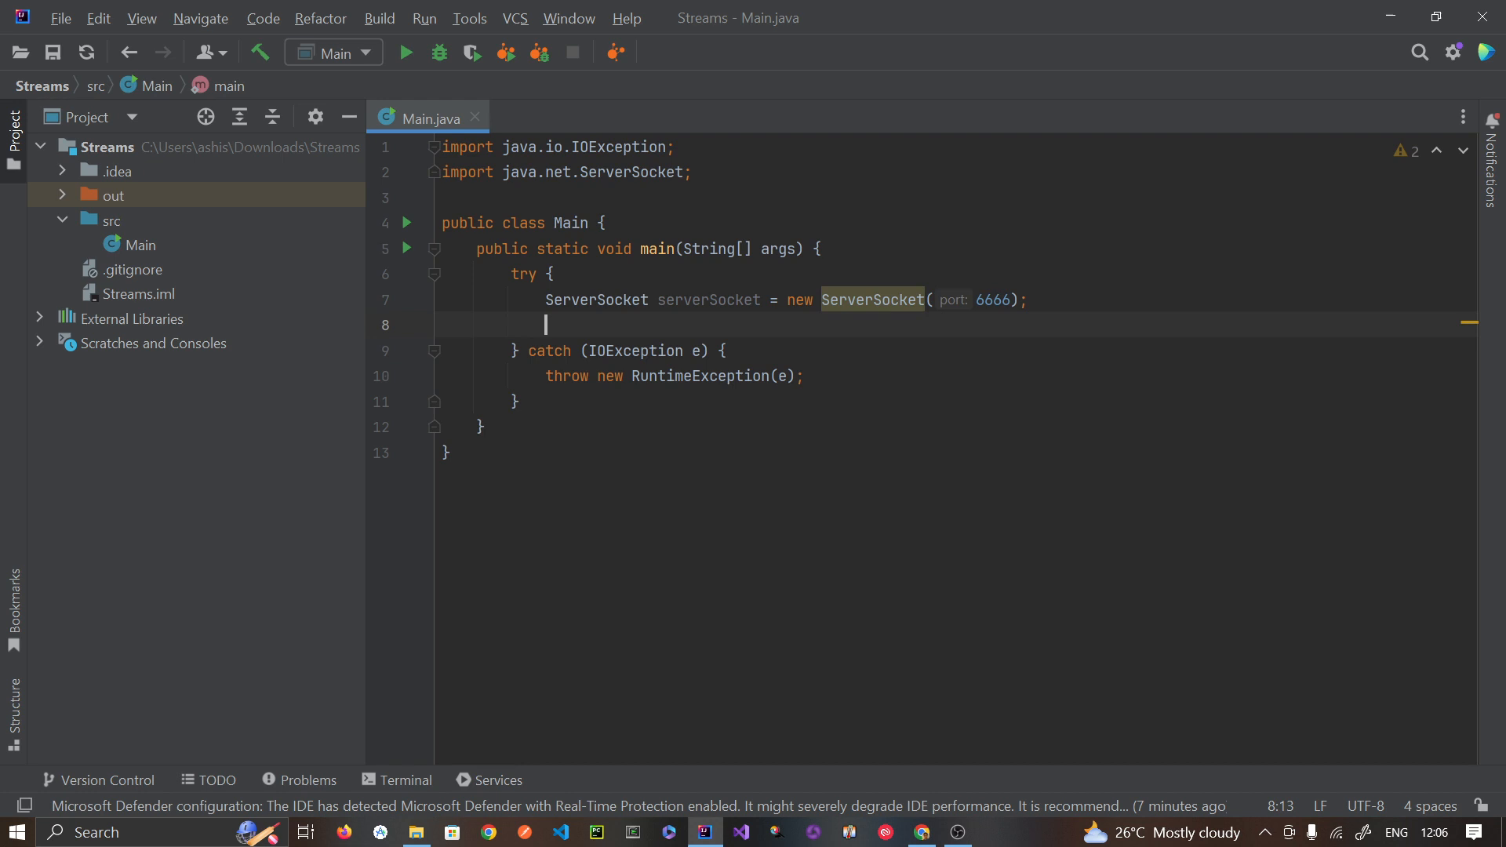
type("ser")
key("Tab")
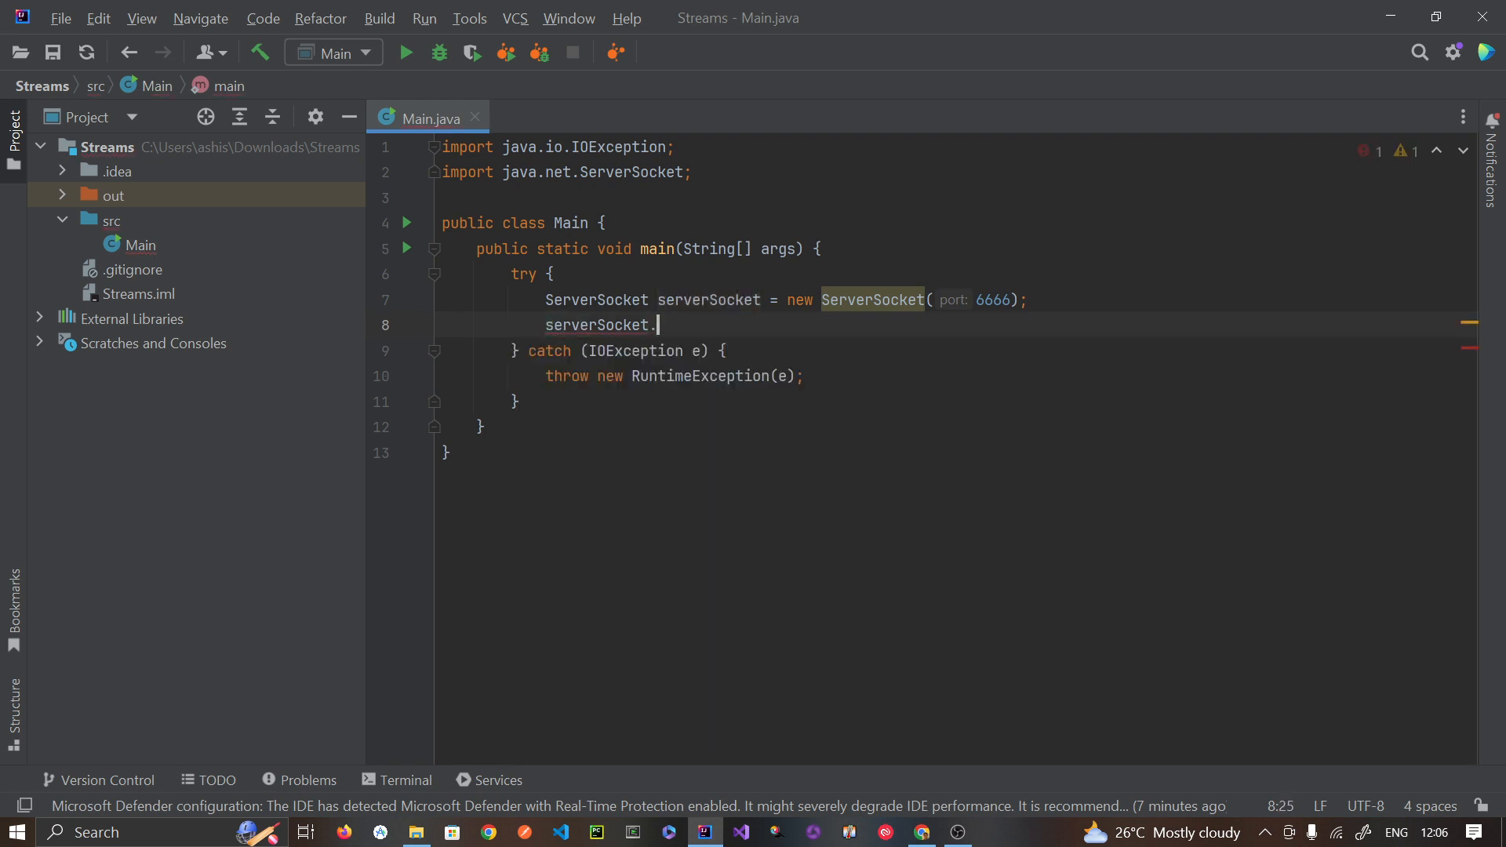
type(".acc")
key("Tab")
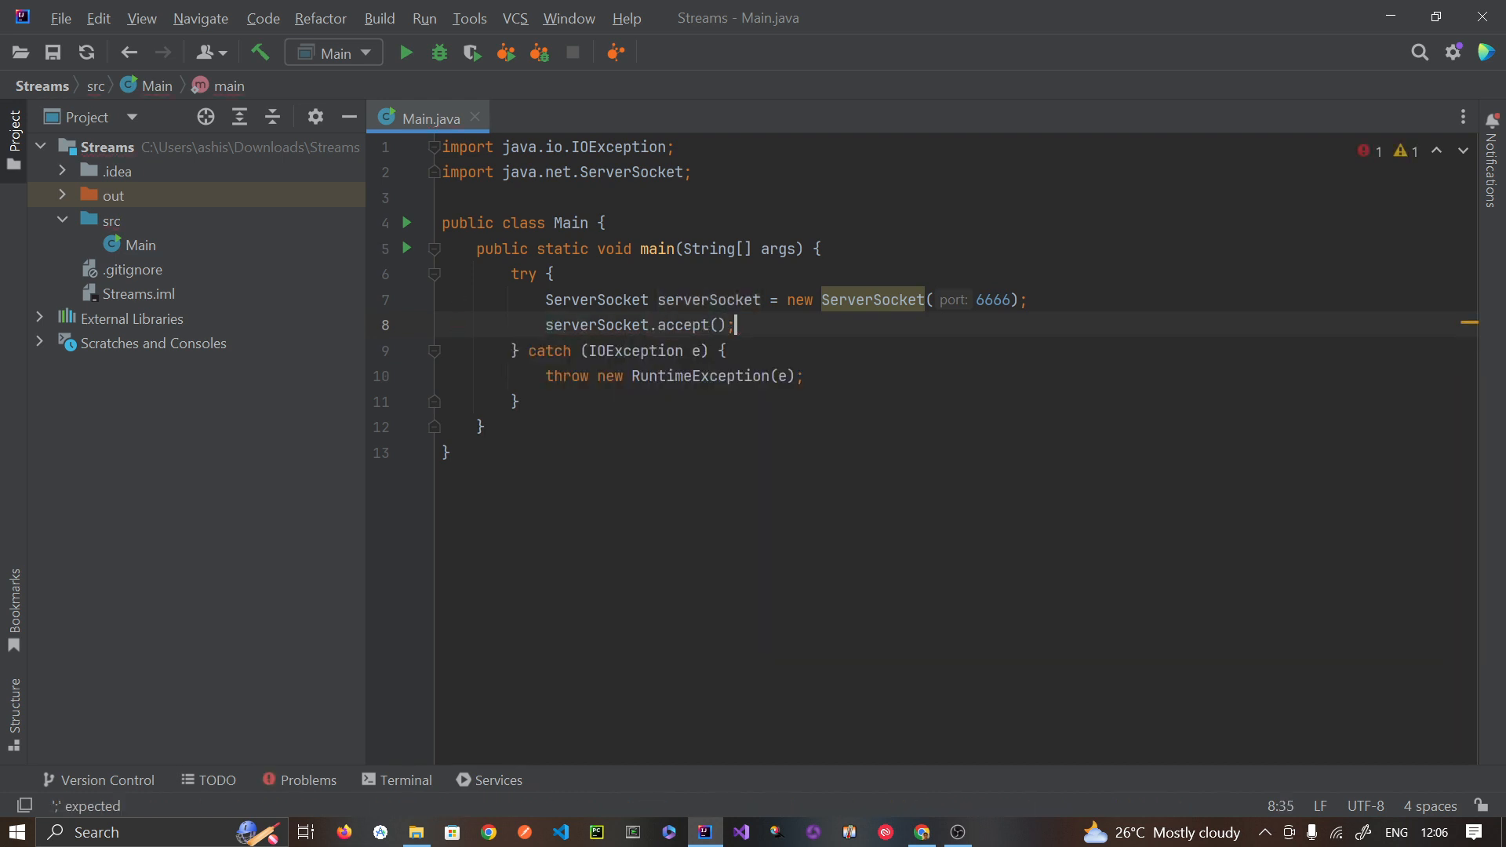
type(";")
key("Home")
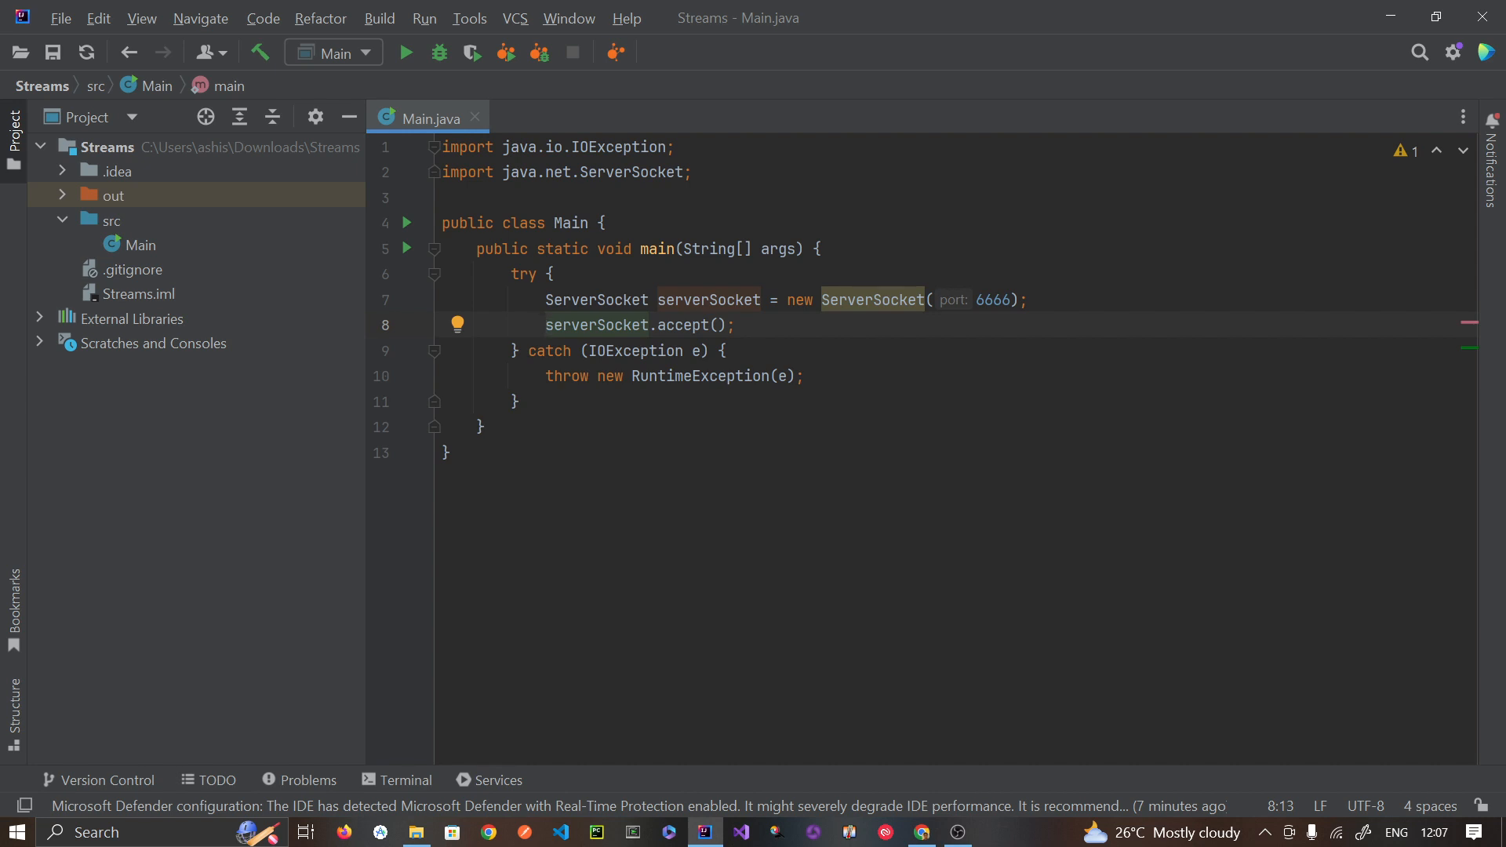
type("Server")
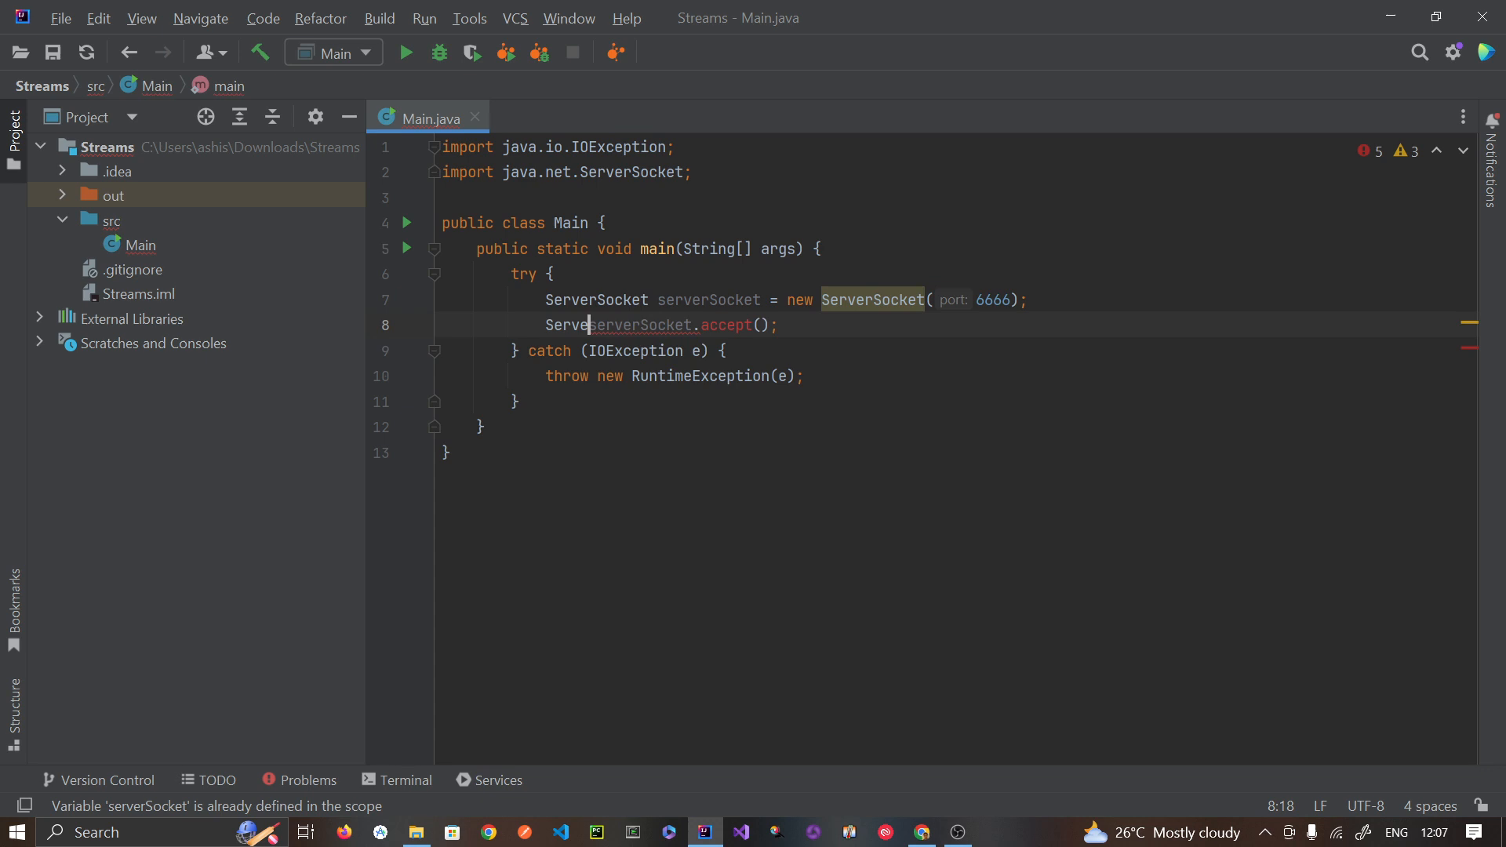
Step: Correct the Socket type name and import java.net.Socket, returning to the accept line's end
key("BackSpace")
key("BackSpace")
key("BackSpace")
type("ocket ")
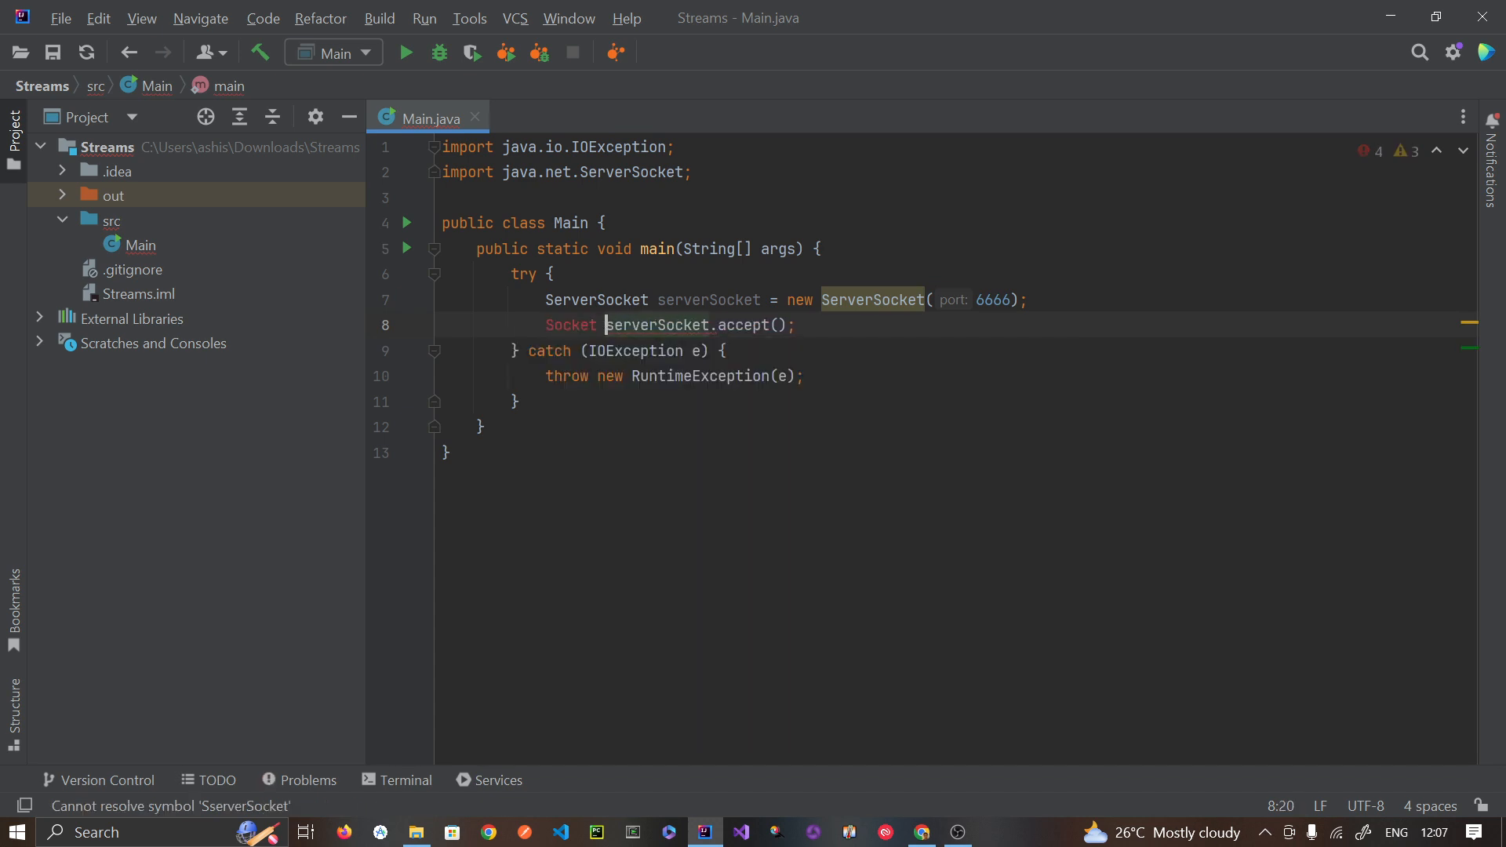
type("socket =")
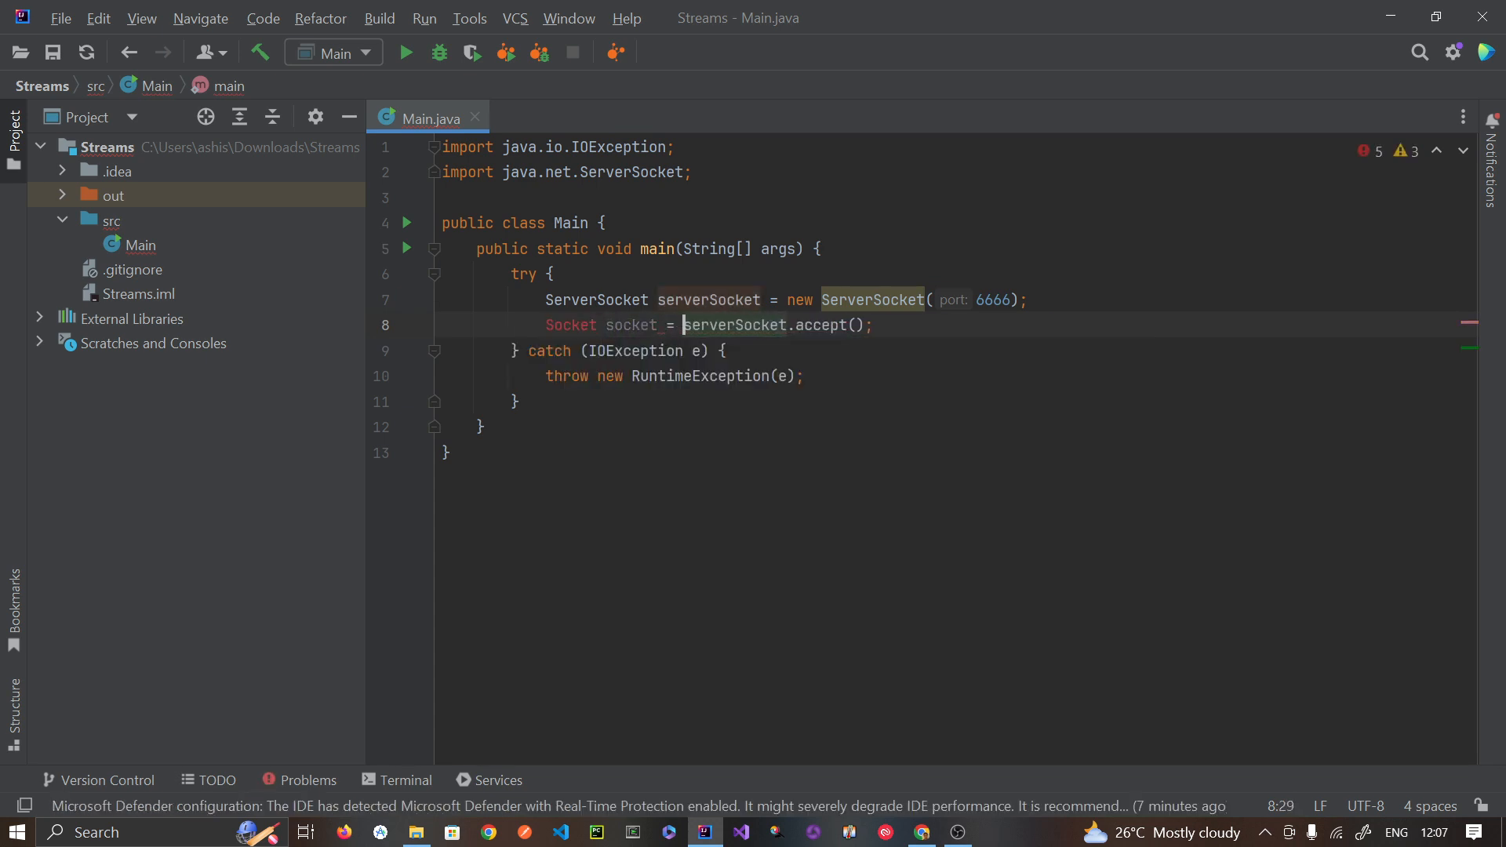
key("ctrl+Left")
key("ctrl+Left")
key("ctrl+Left")
key("alt+Return")
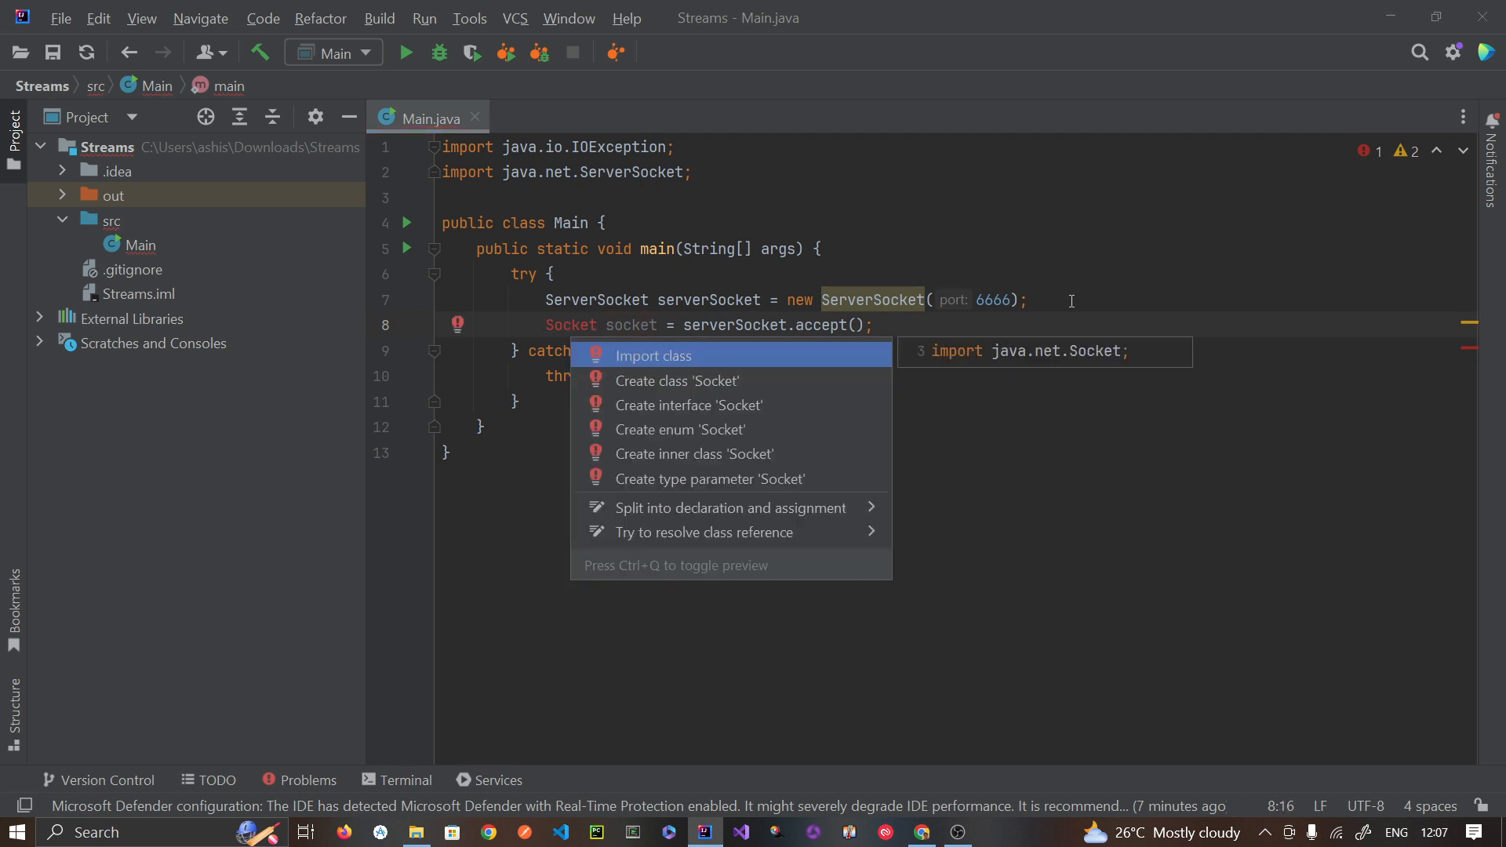
key("Return")
left_click(633, 375)
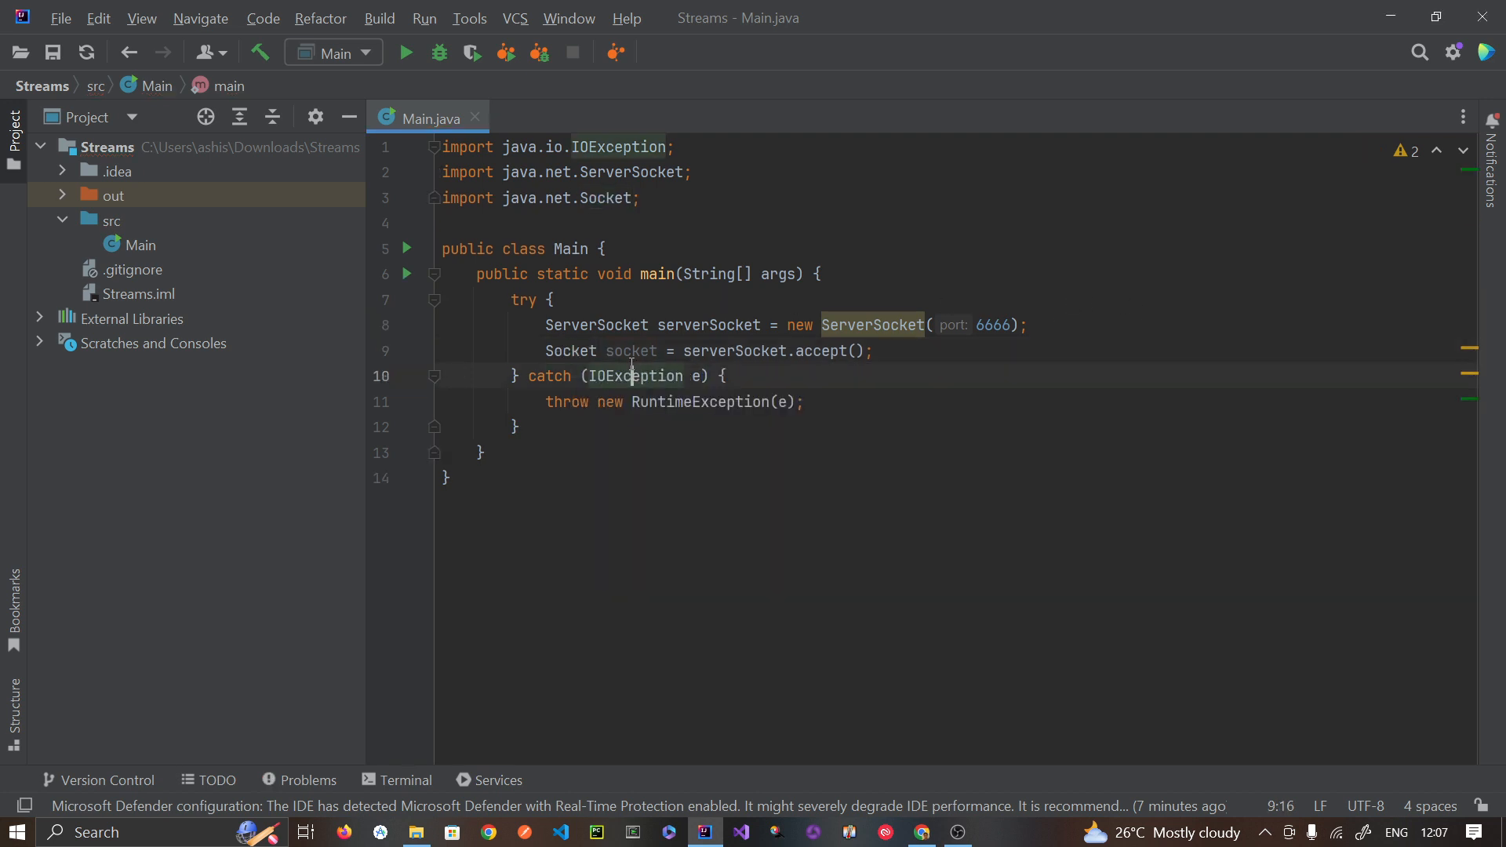
left_click(638, 351)
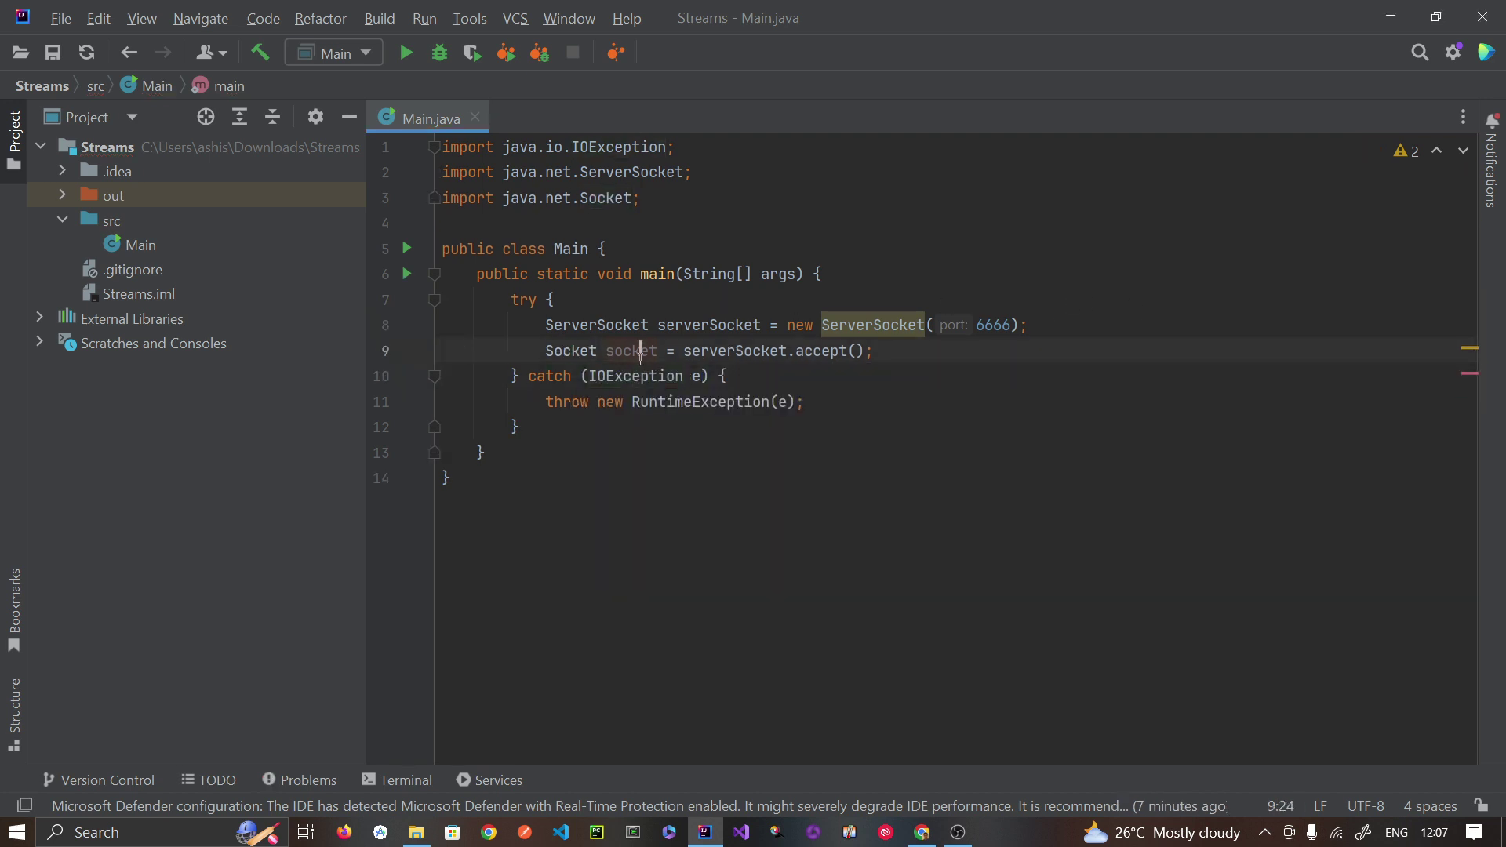
double_click(824, 352)
left_click(913, 353)
Step: Add socket.getOutputStream() on a new line and prefix it with try( to start a try-with-resources
key("Return")
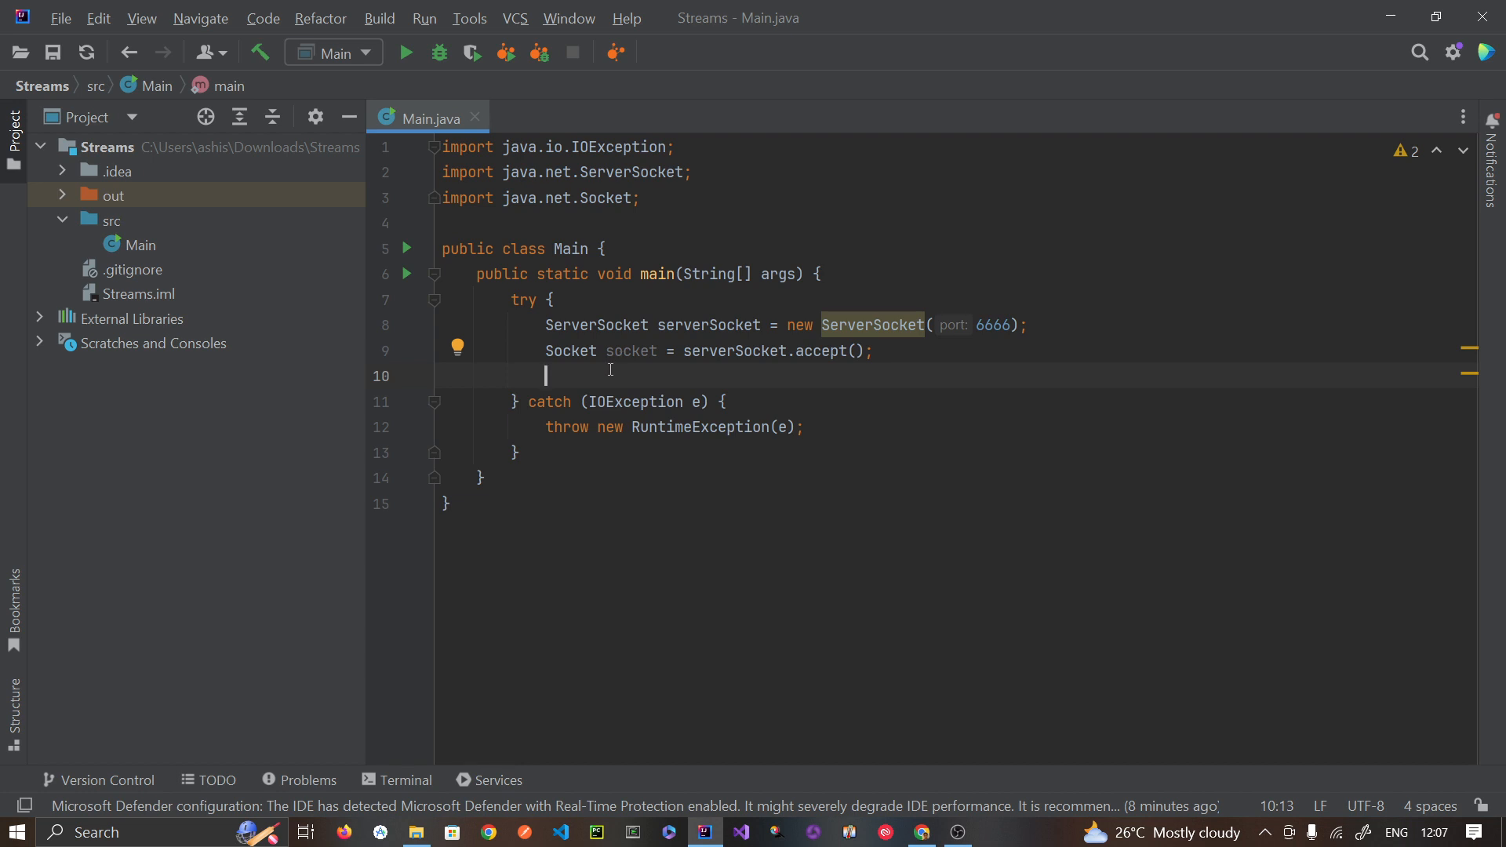
type("socket.")
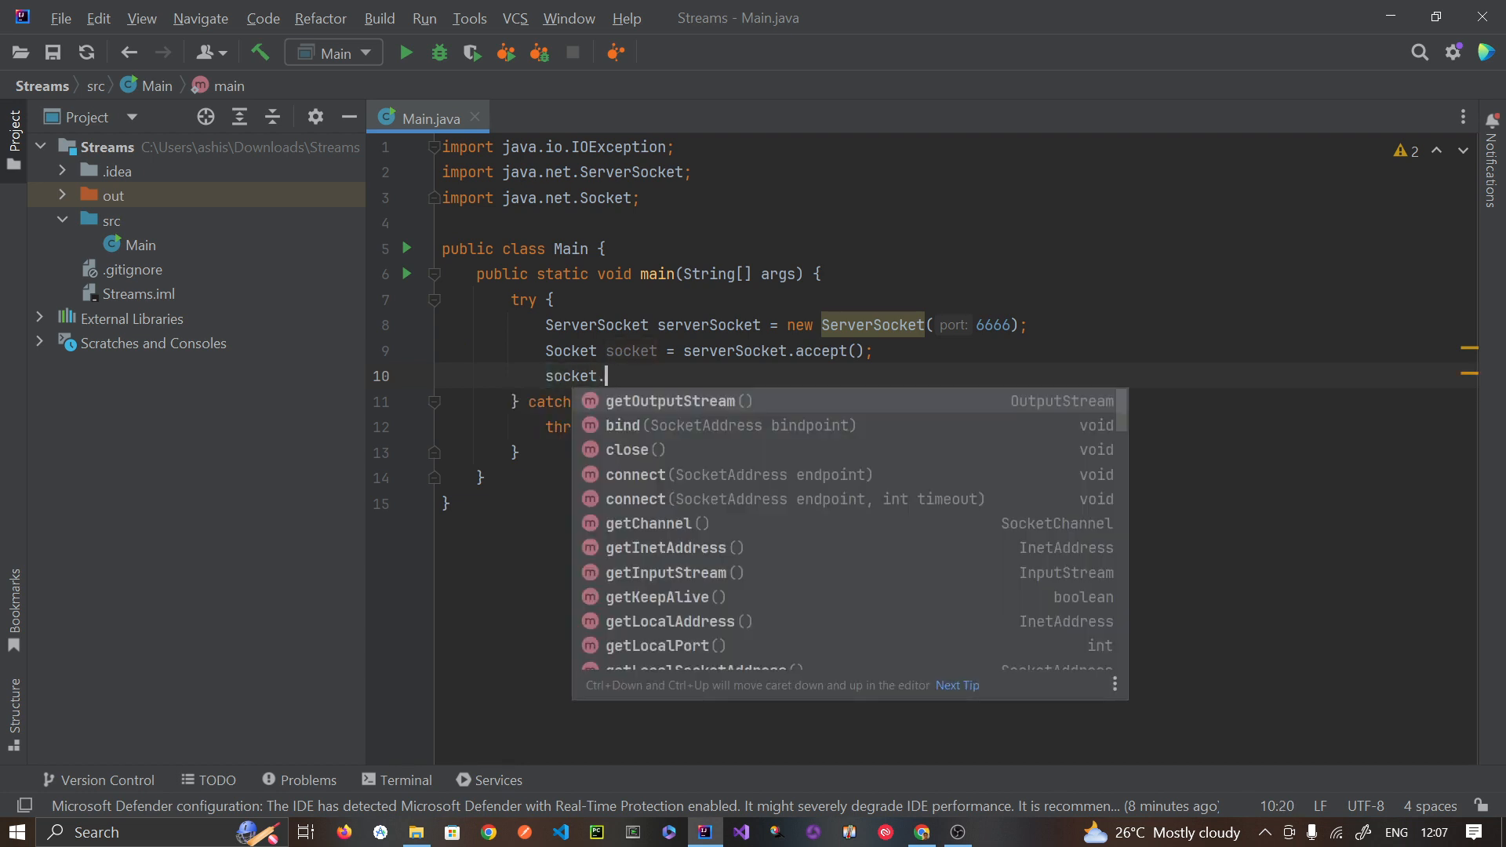
key("Return")
key("Left")
key("Left")
key("Left")
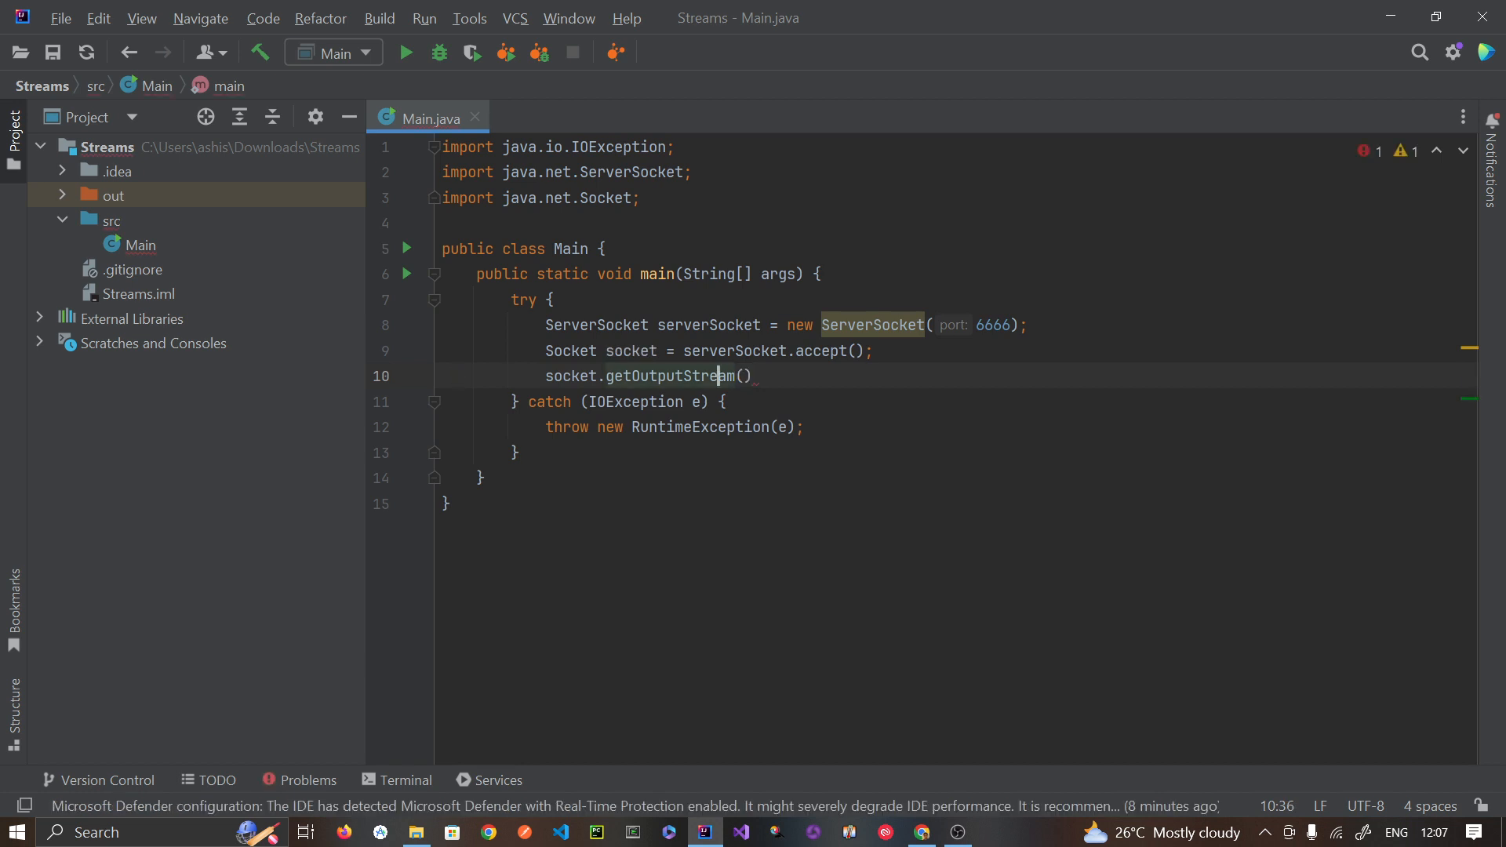
key("ctrl+Left")
key("ctrl+Left")
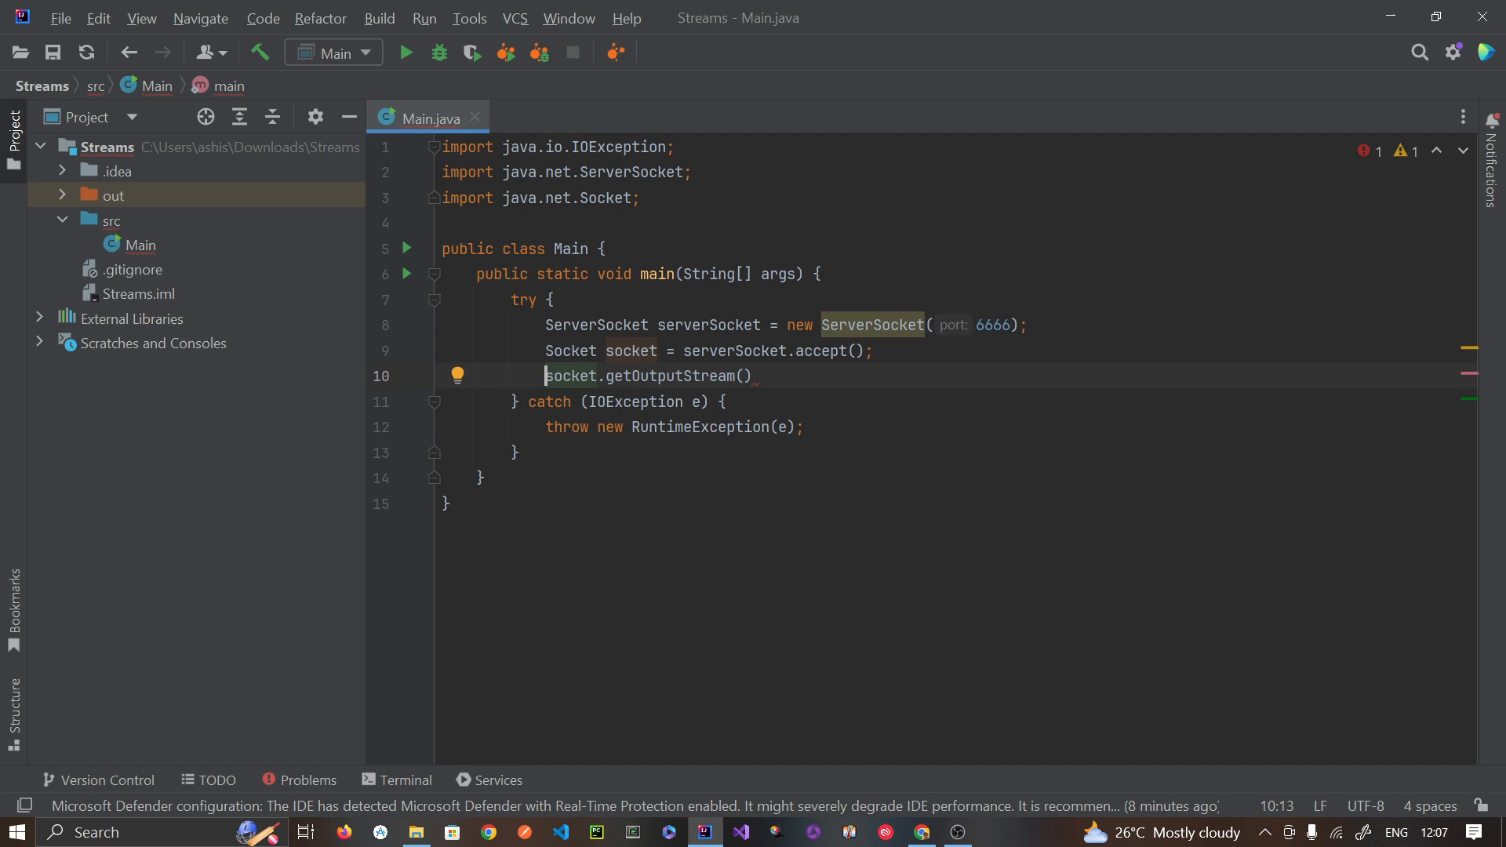
type("try(")
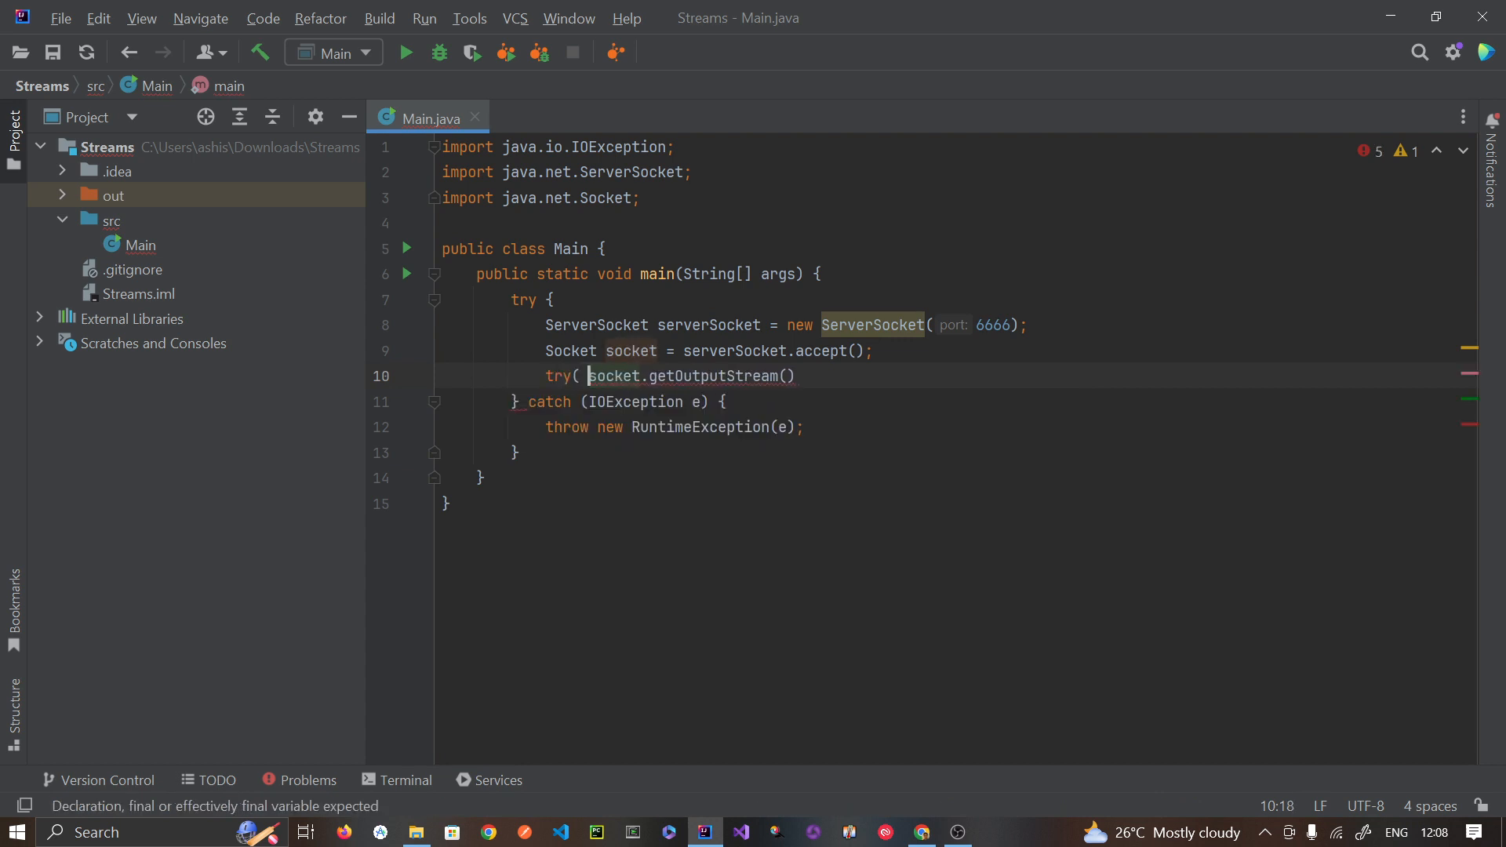
key("BackSpace")
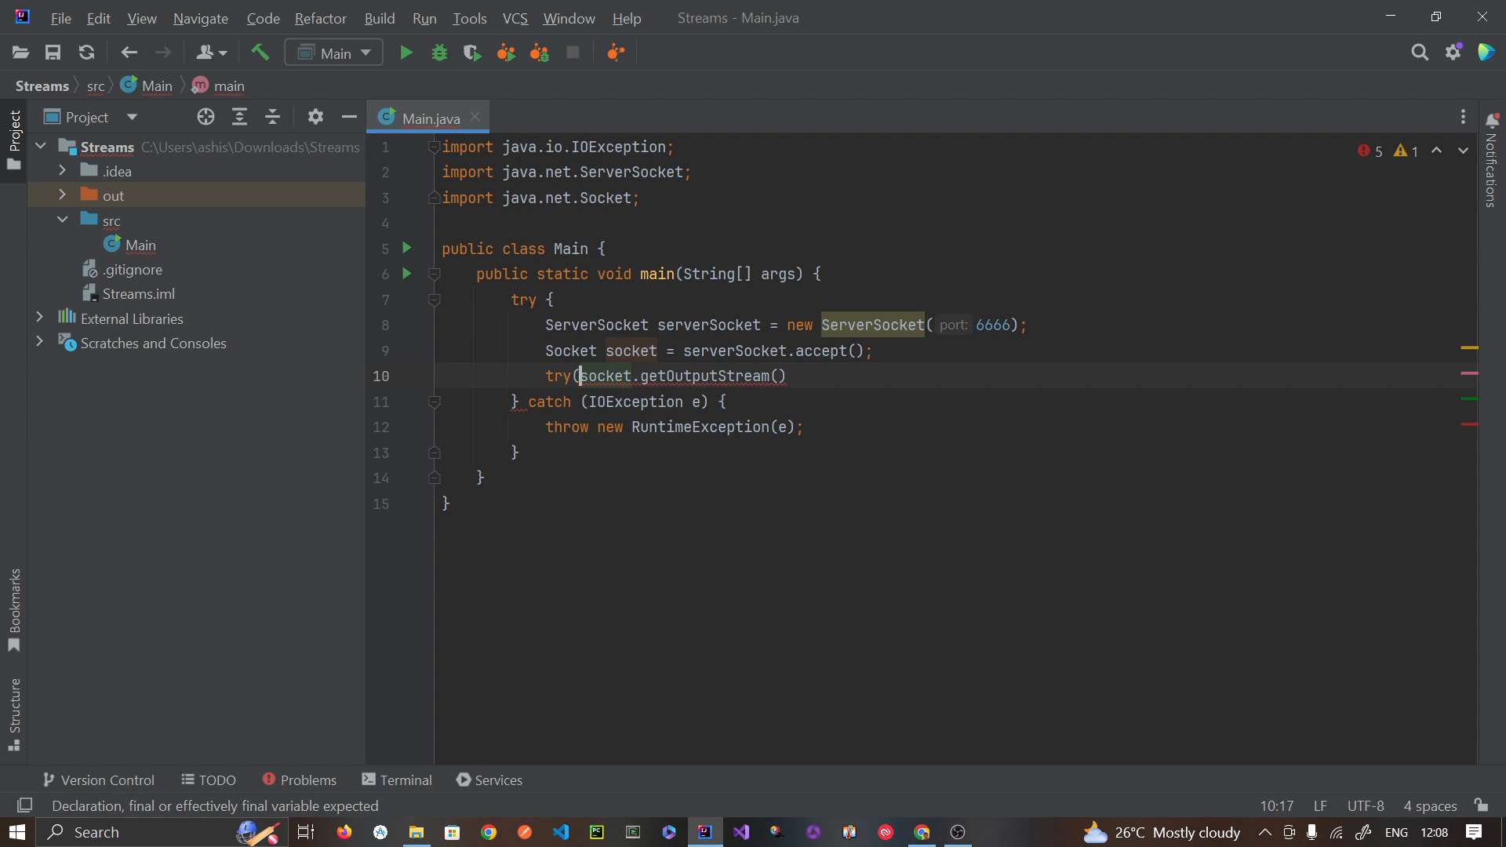
type("Data")
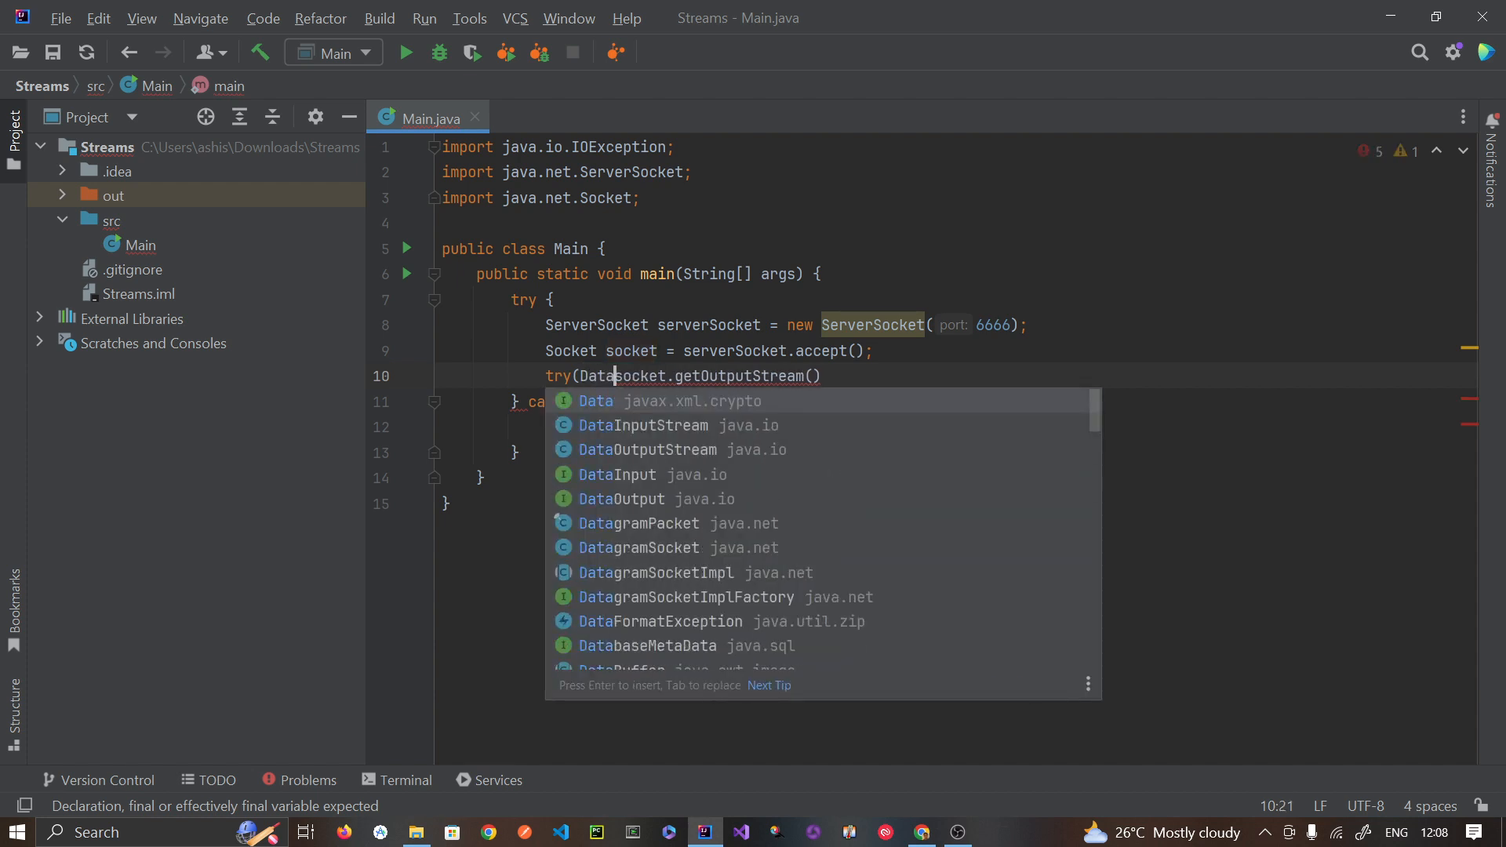
Step: Declare DataOutputStream outputStream over socket.getOutputStream() in the try header and open its block
key("Down")
key("Down")
key("Return")
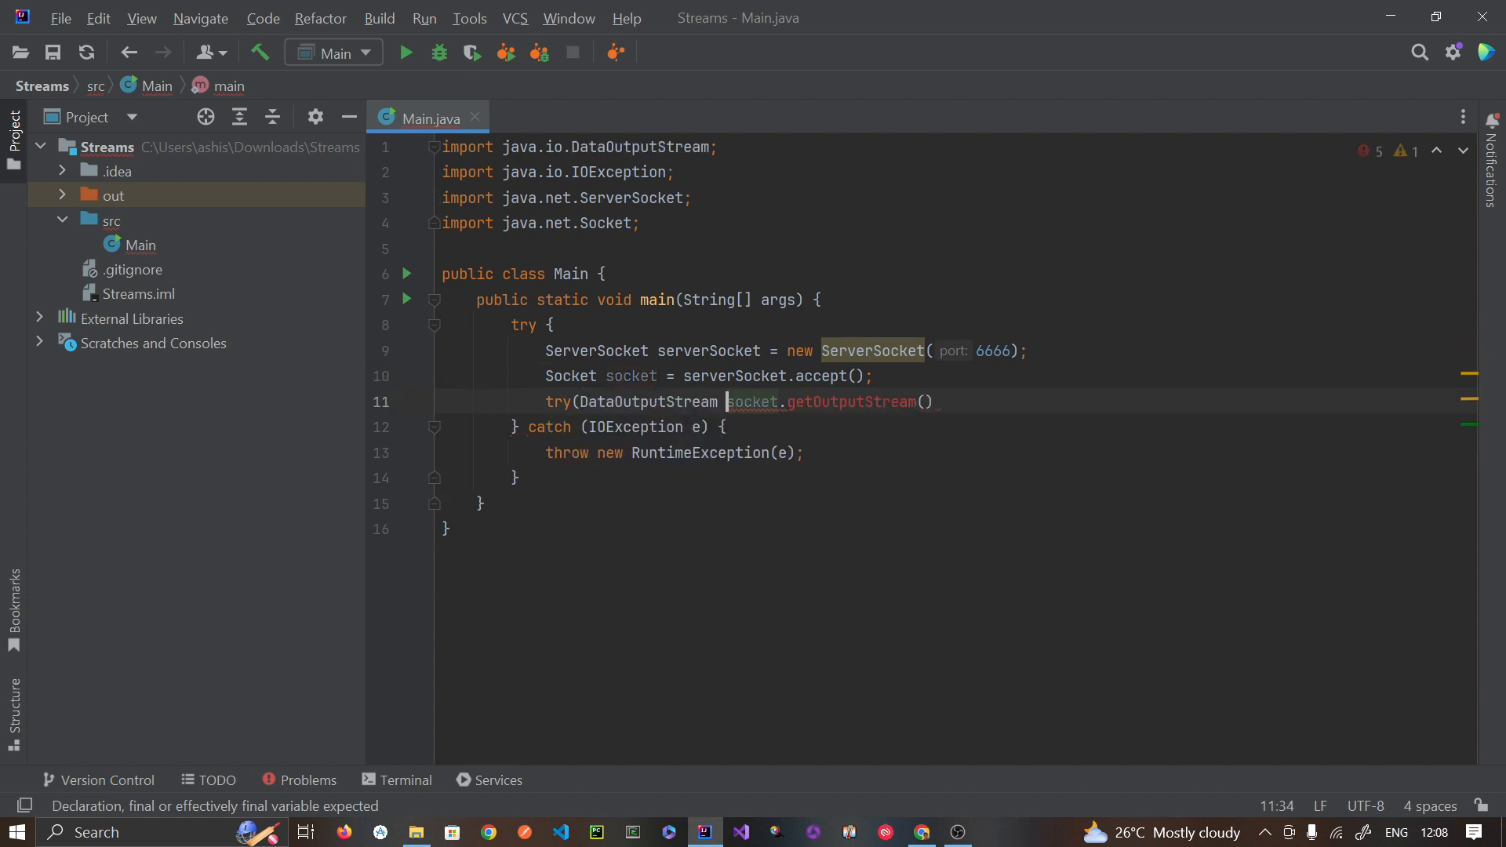
type("out")
key("Return")
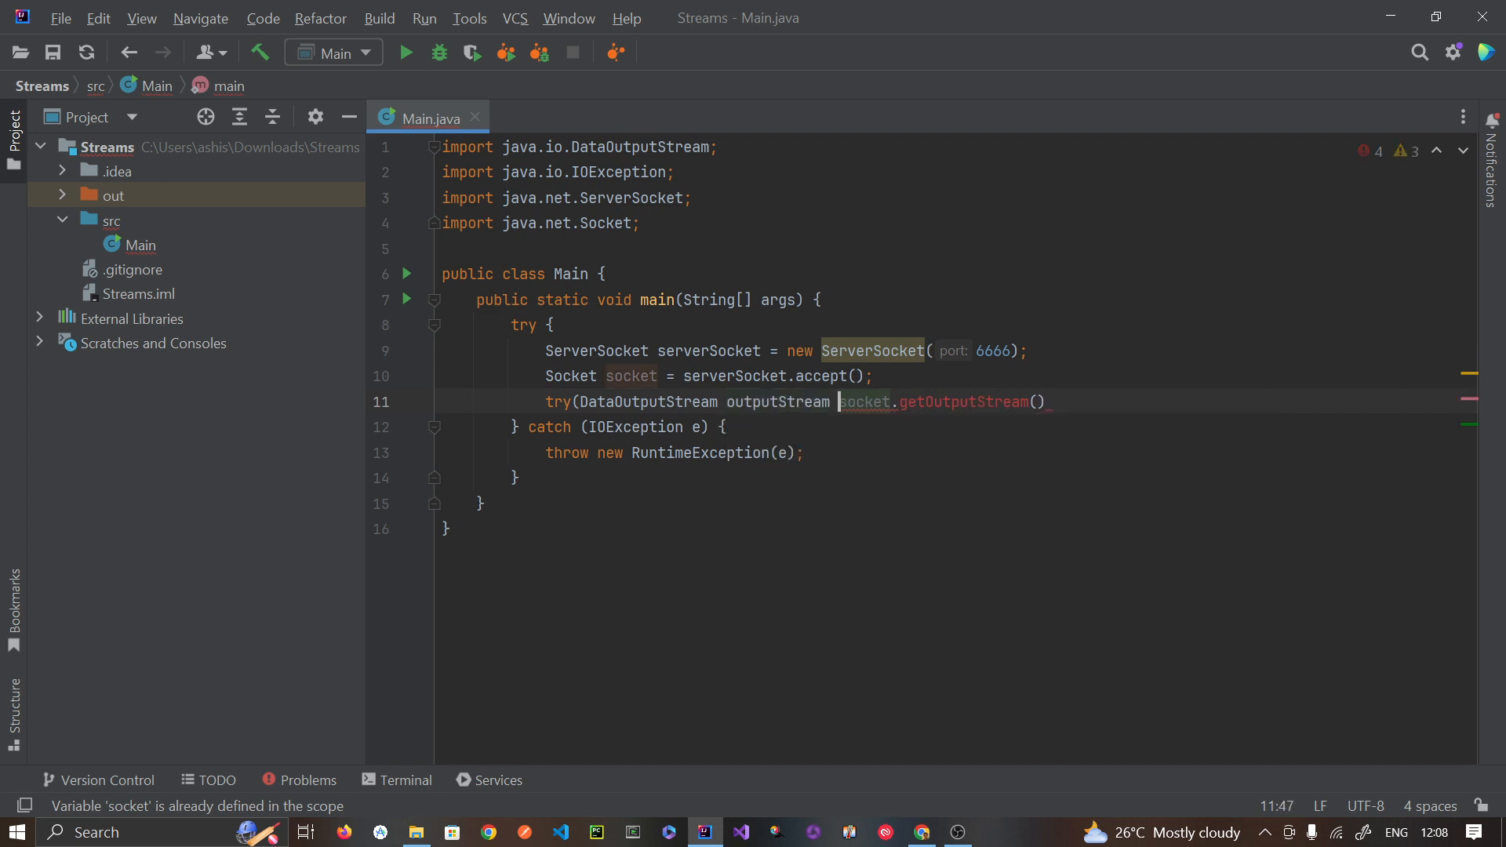
type("= new")
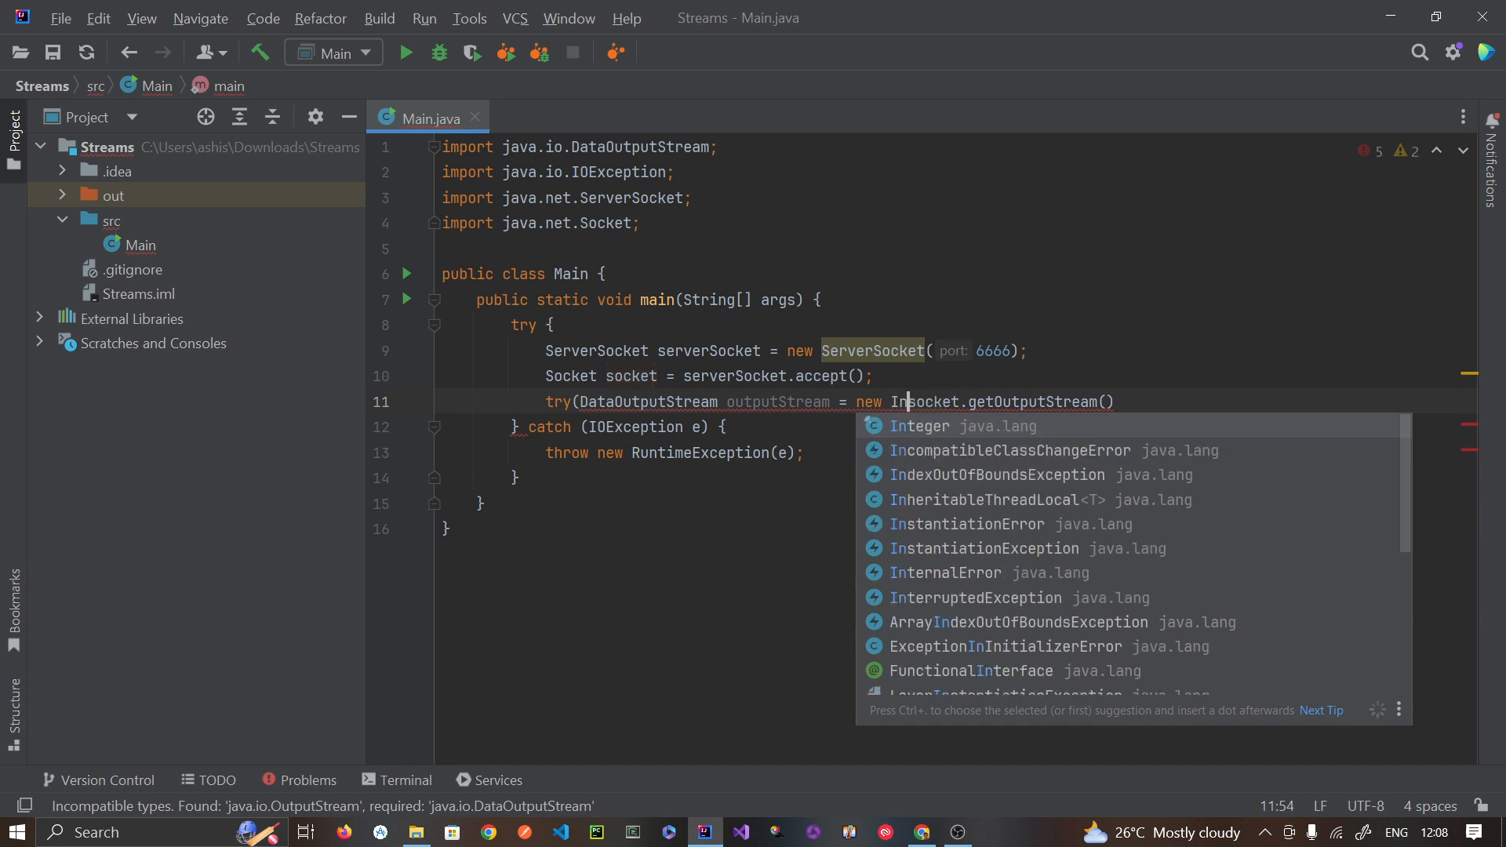
type("In")
key("BackSpace")
key("BackSpace")
key("BackSpace")
key("BackSpace")
key("BackSpace")
key("BackSpace")
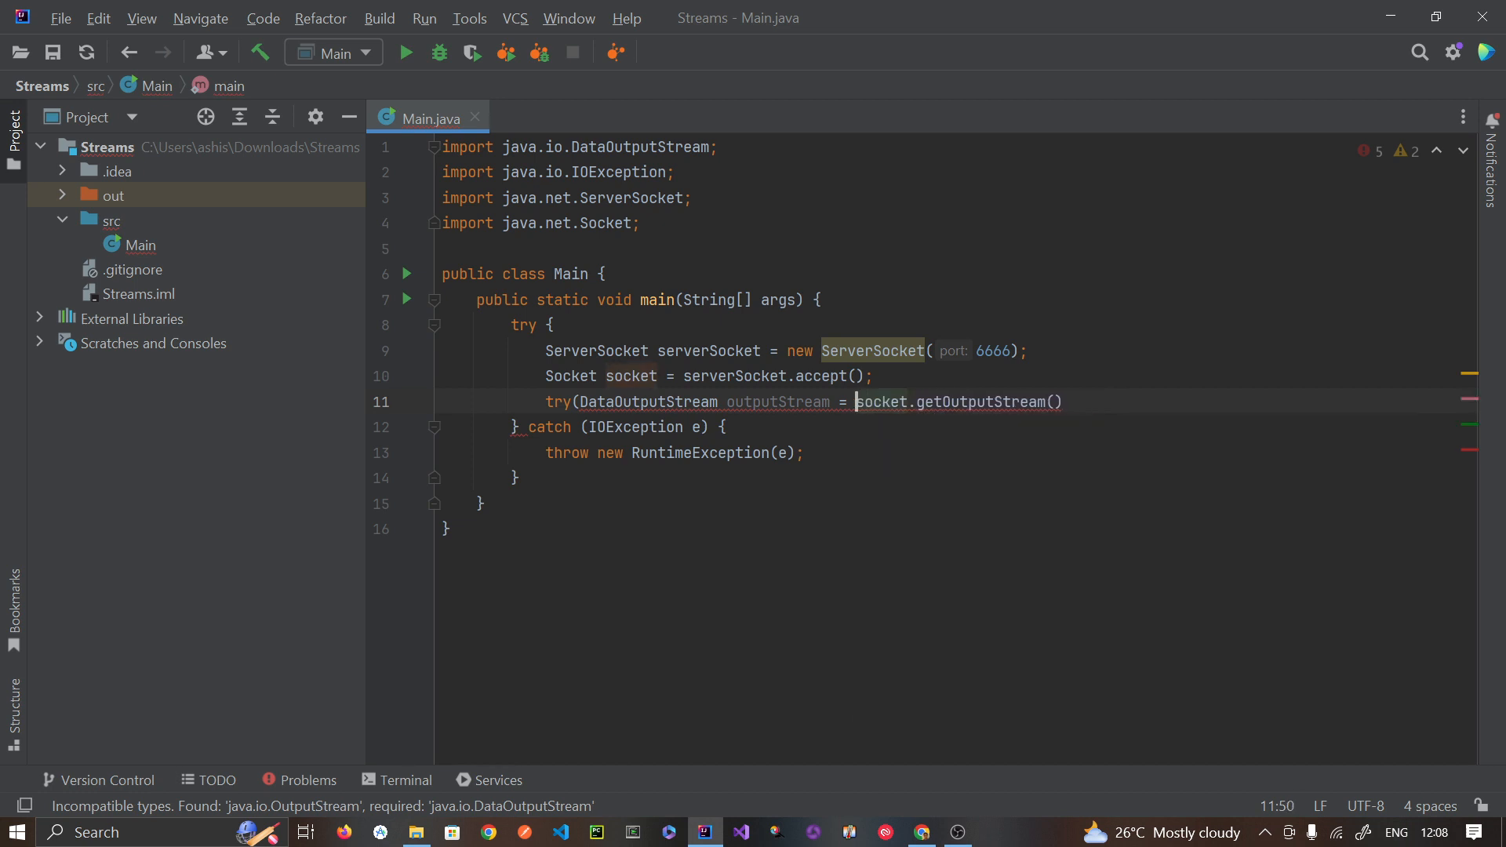
left_click(1087, 410)
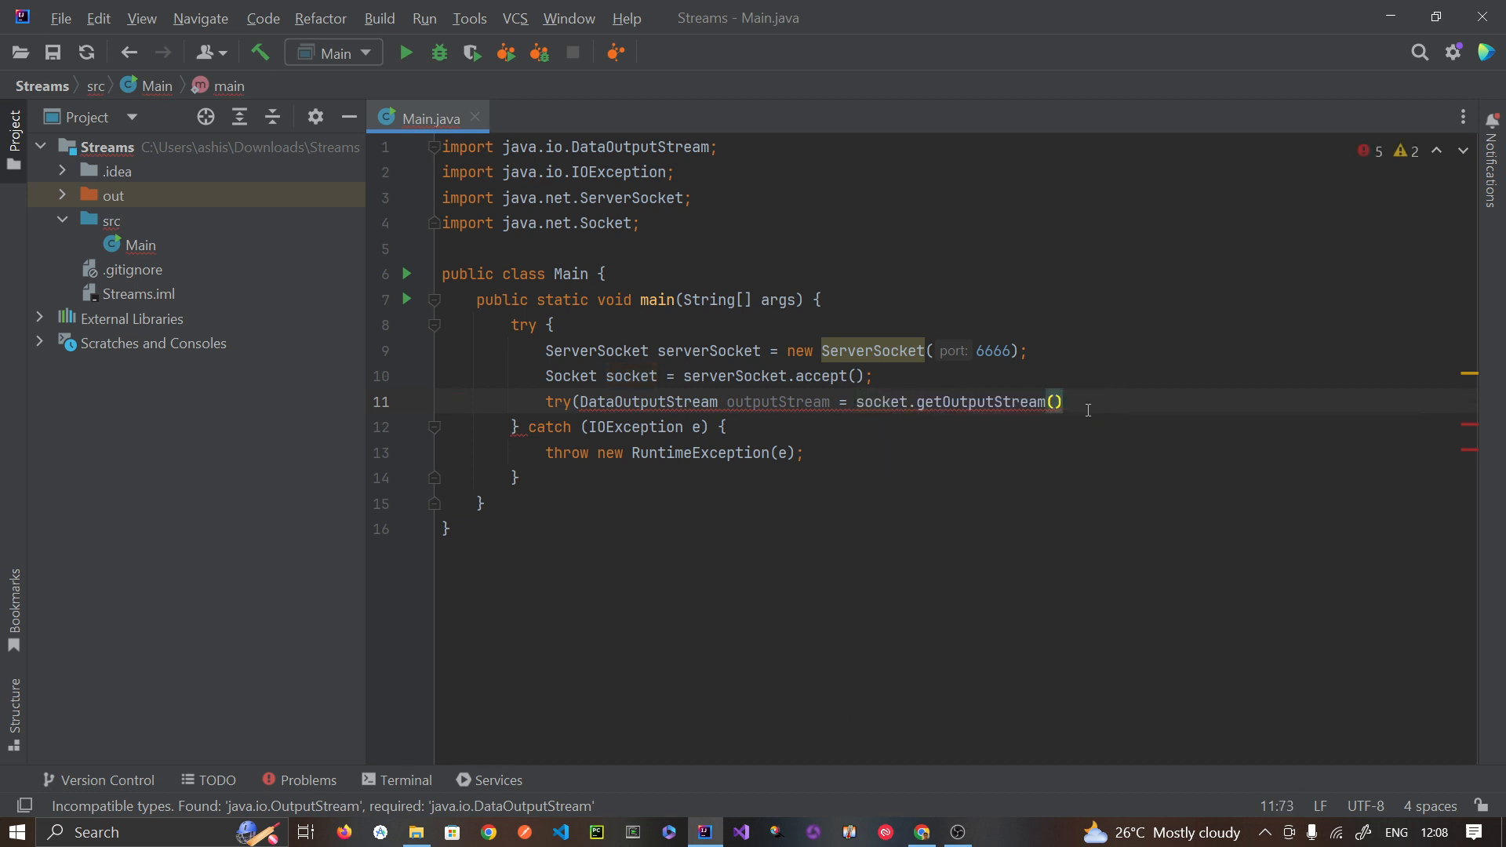
type("){")
key("Return")
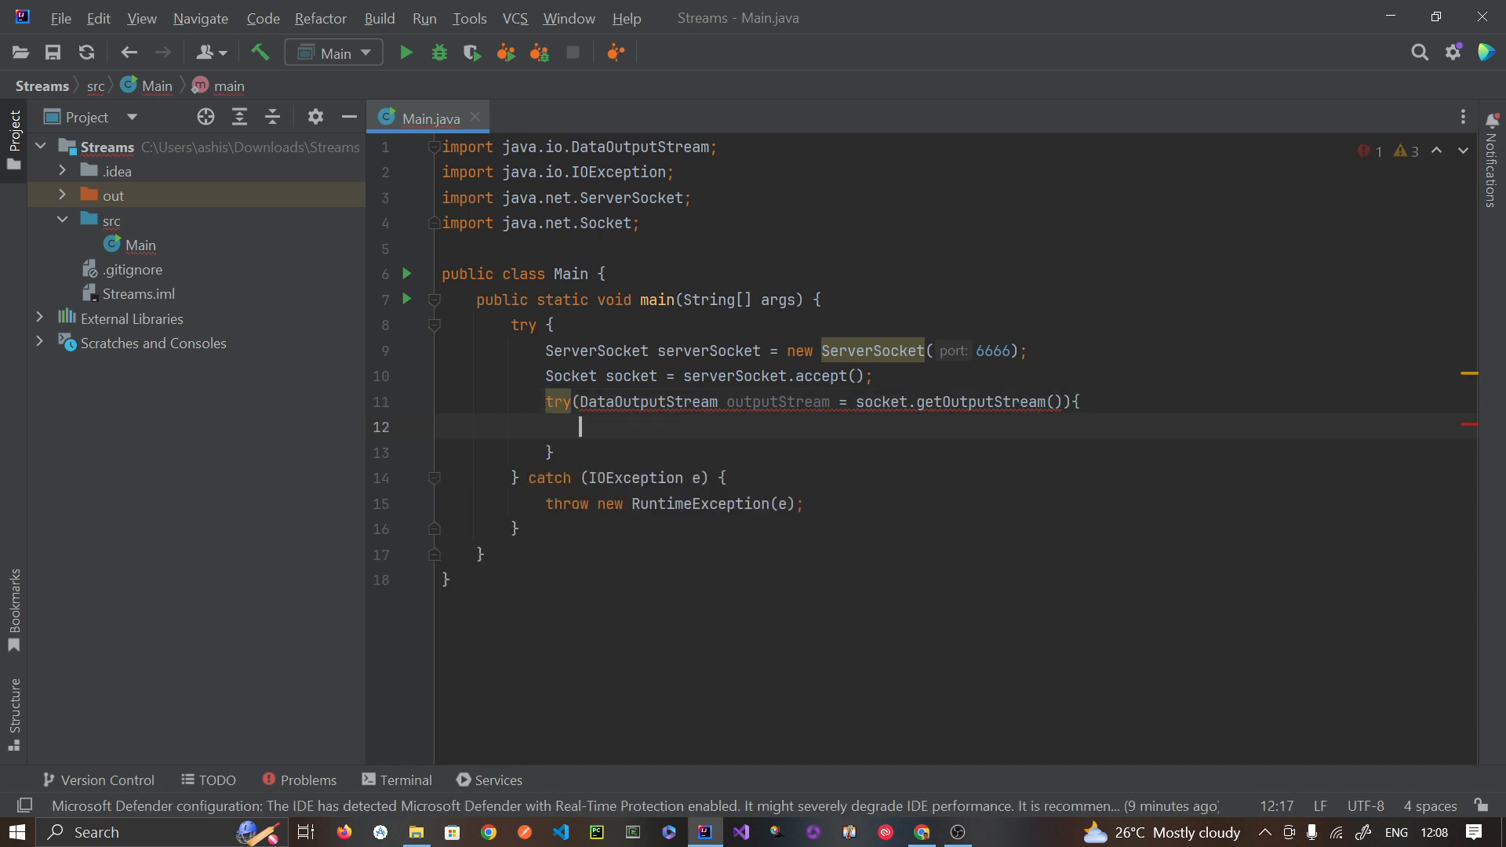
Step: Wrap the call in new DataOutputStream(...) to complete the resource declaration on line 11
left_click(855, 402)
type("ne")
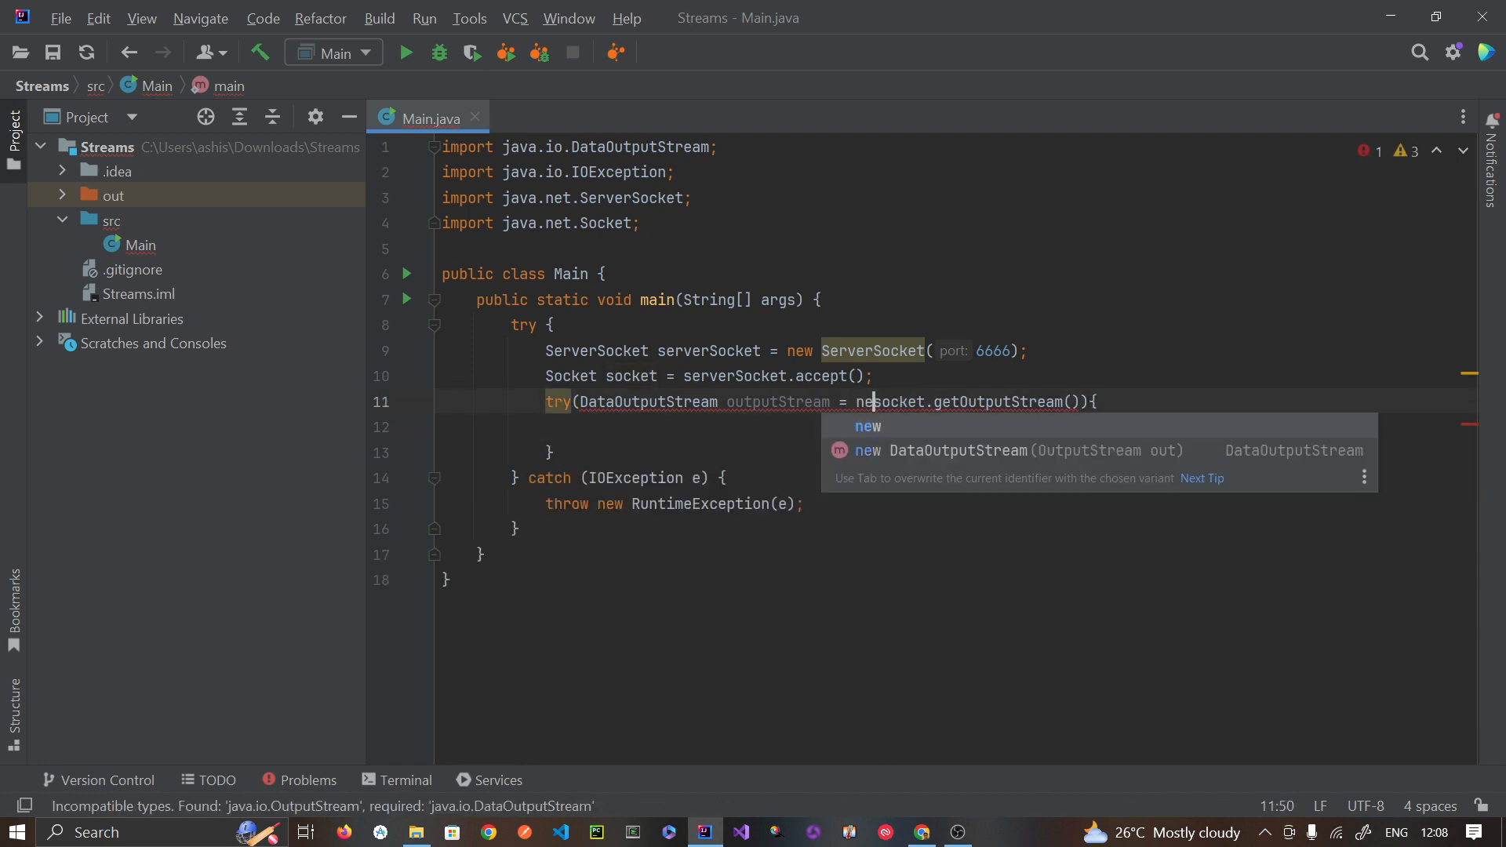
type("w DataOutputStream(")
key("Tab")
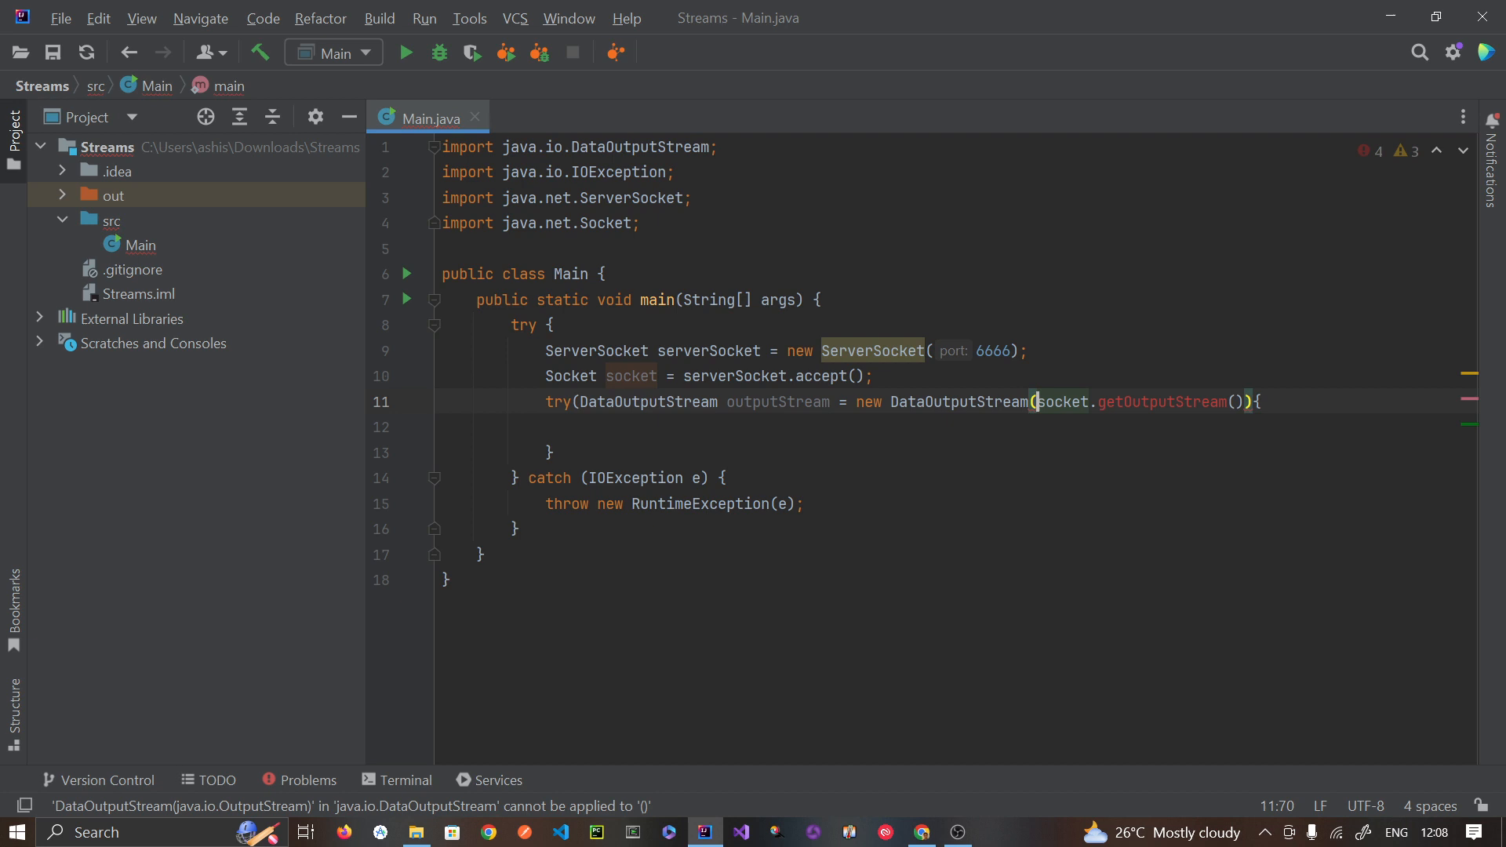
left_click(1258, 402)
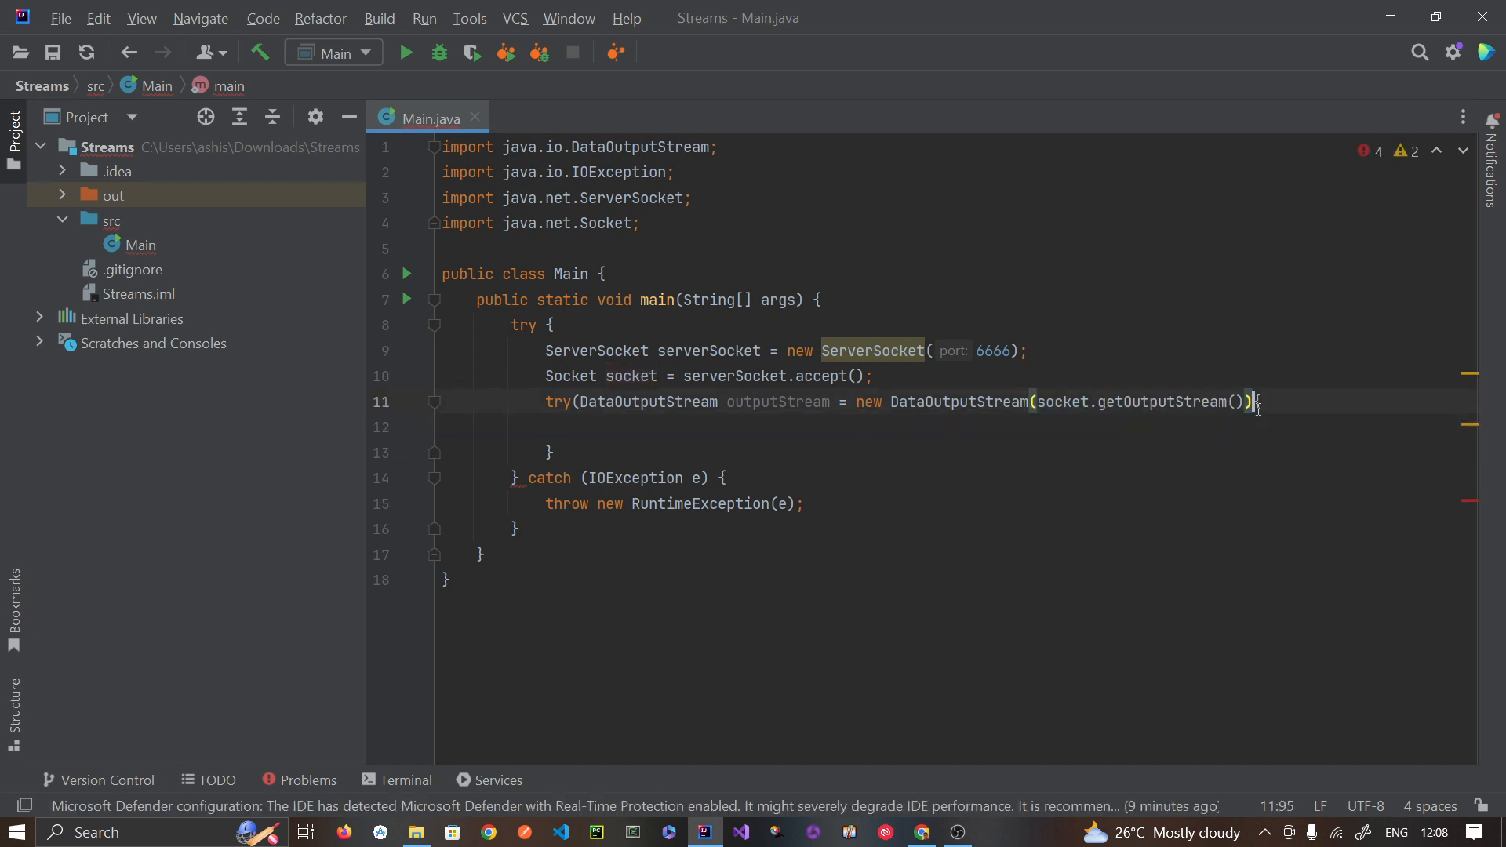
type(")")
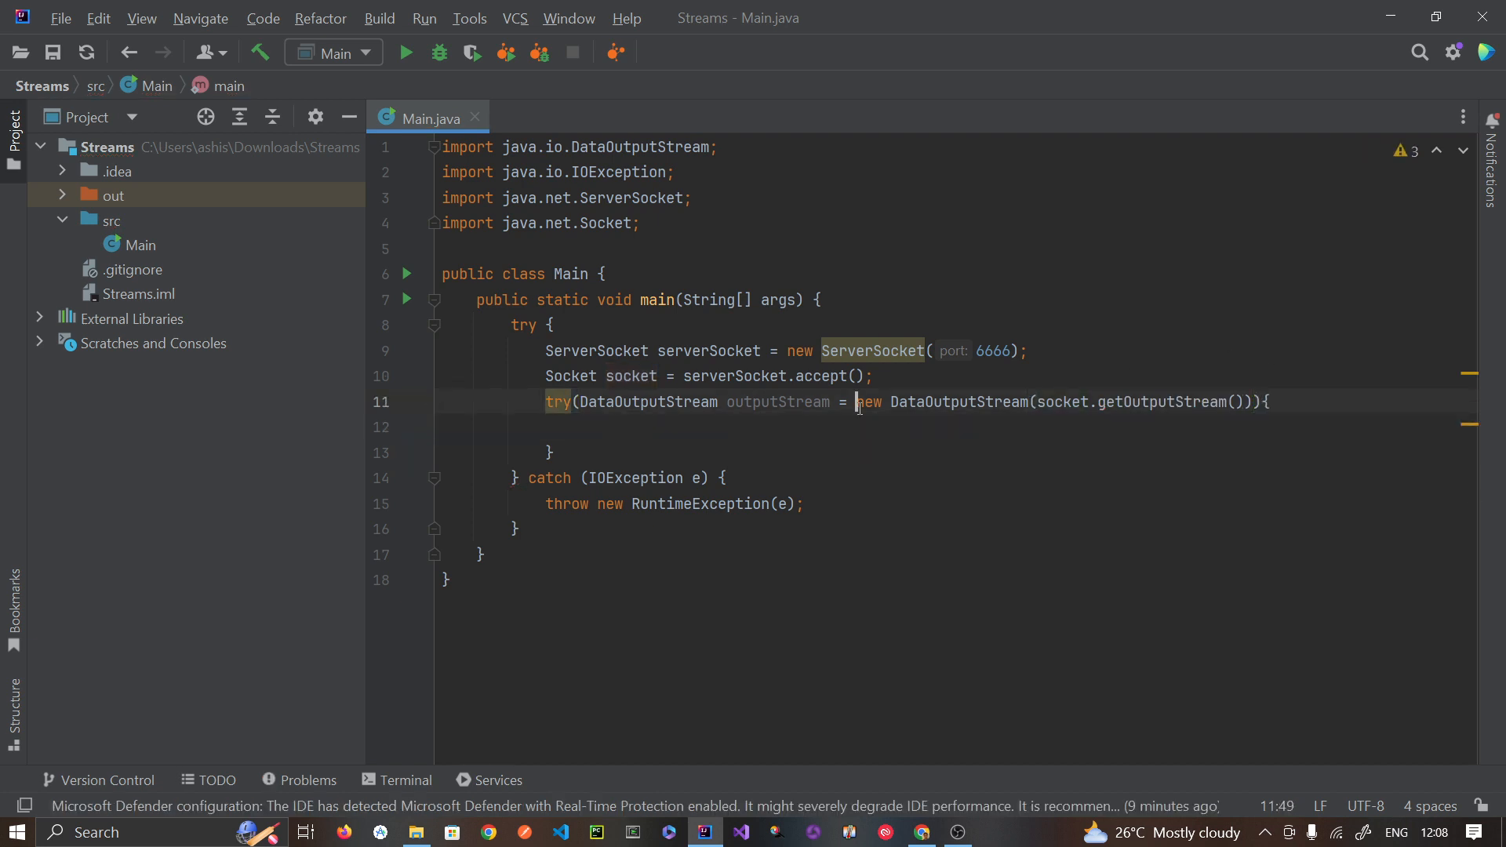
left_click(630, 424)
left_click(573, 401)
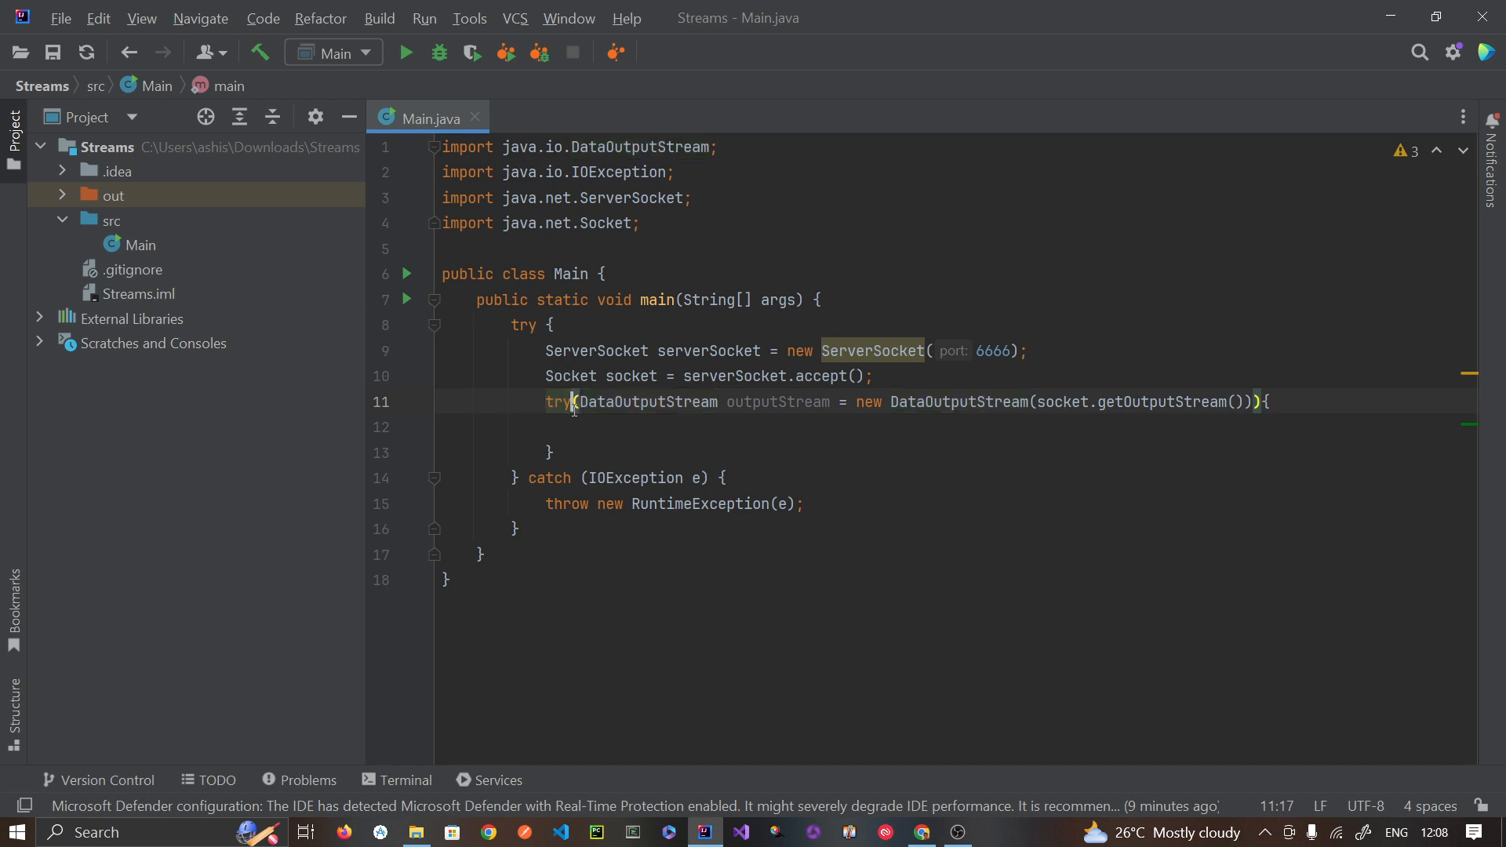
double_click(558, 402)
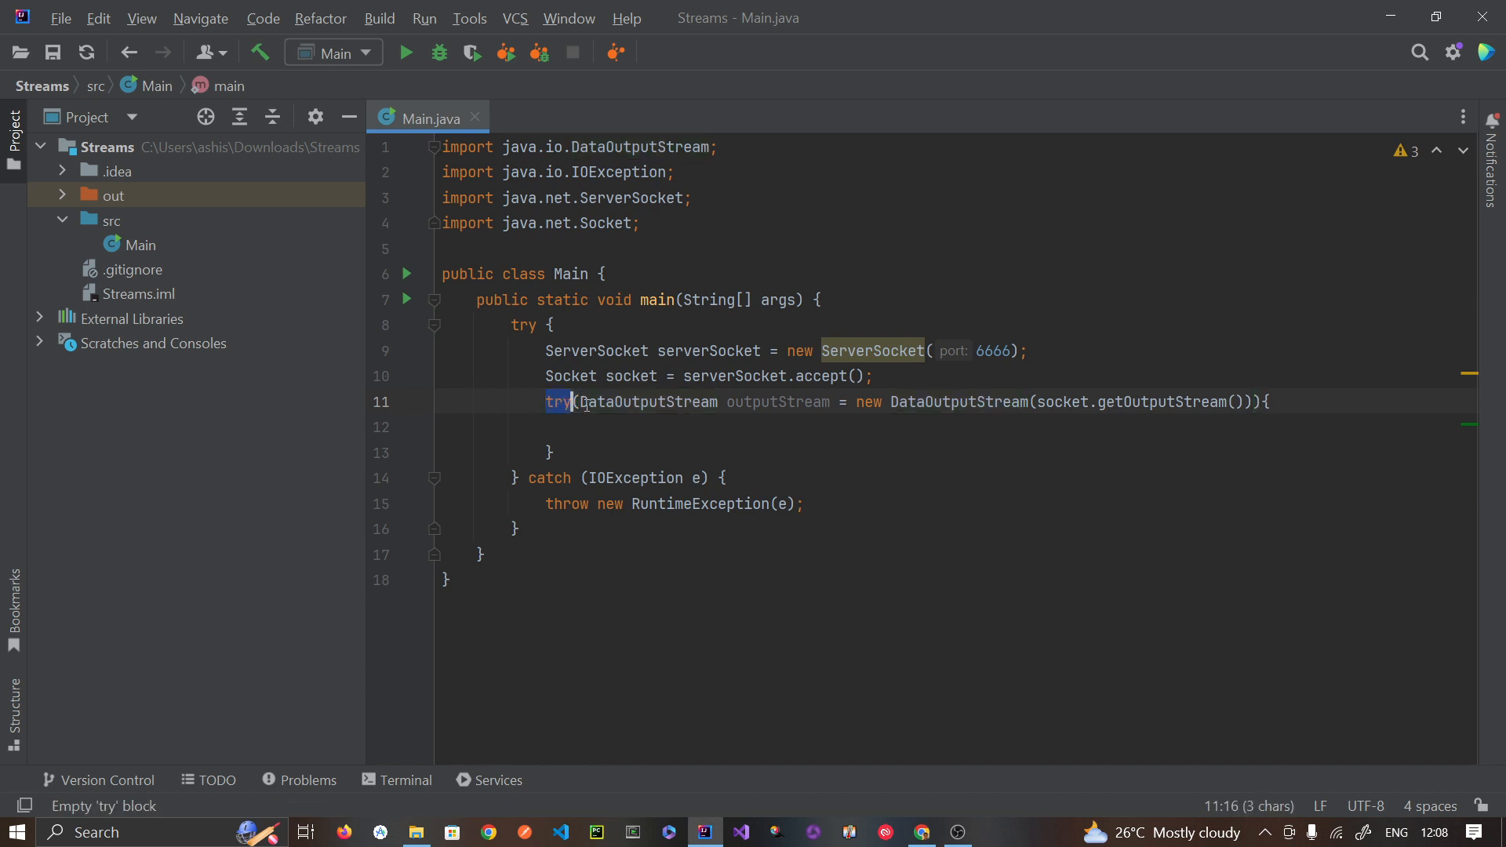
left_click(574, 401)
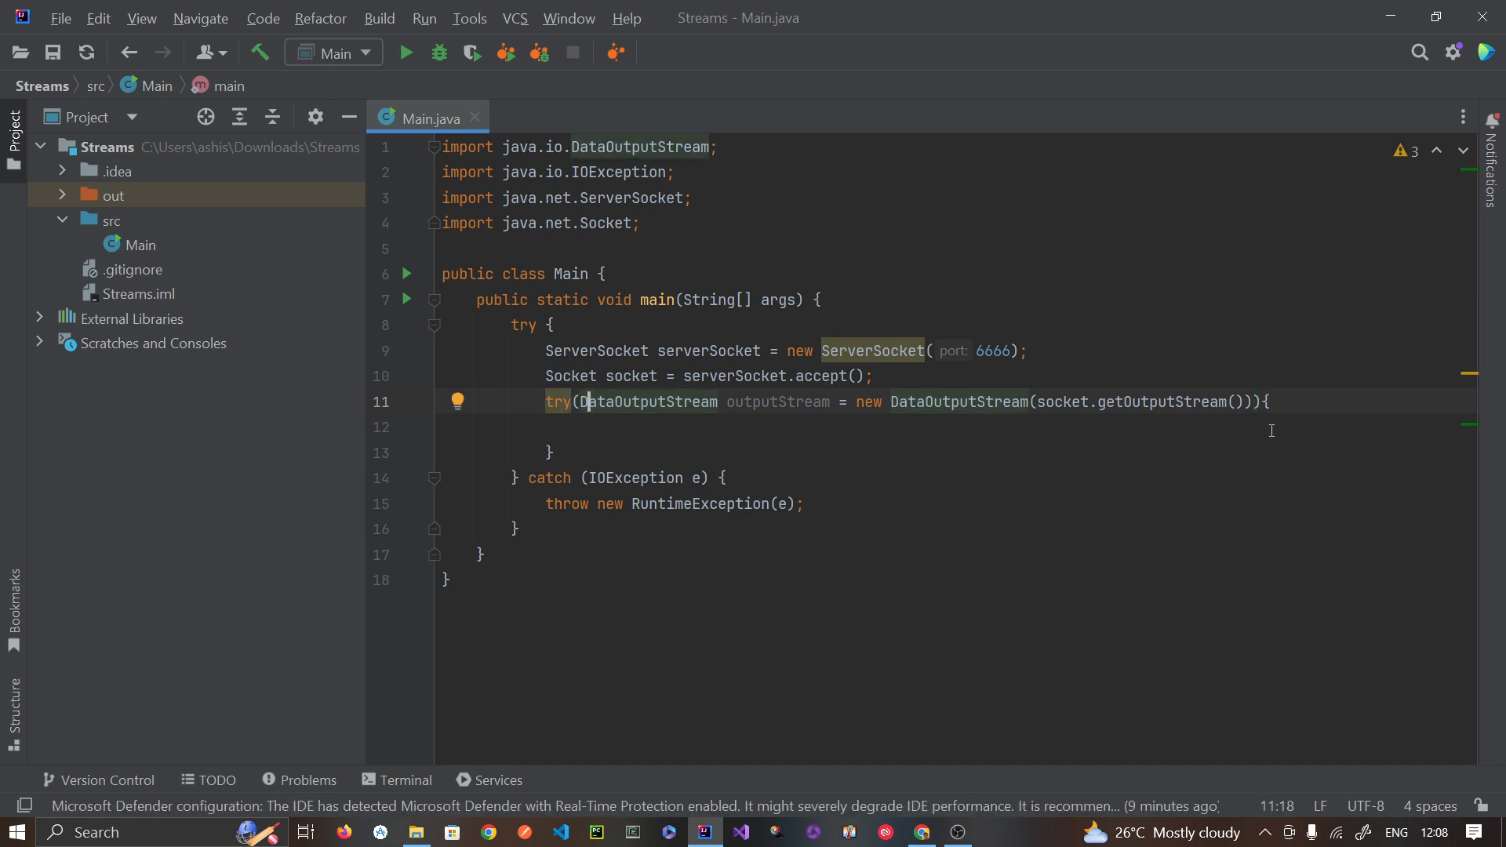
left_click(1285, 402)
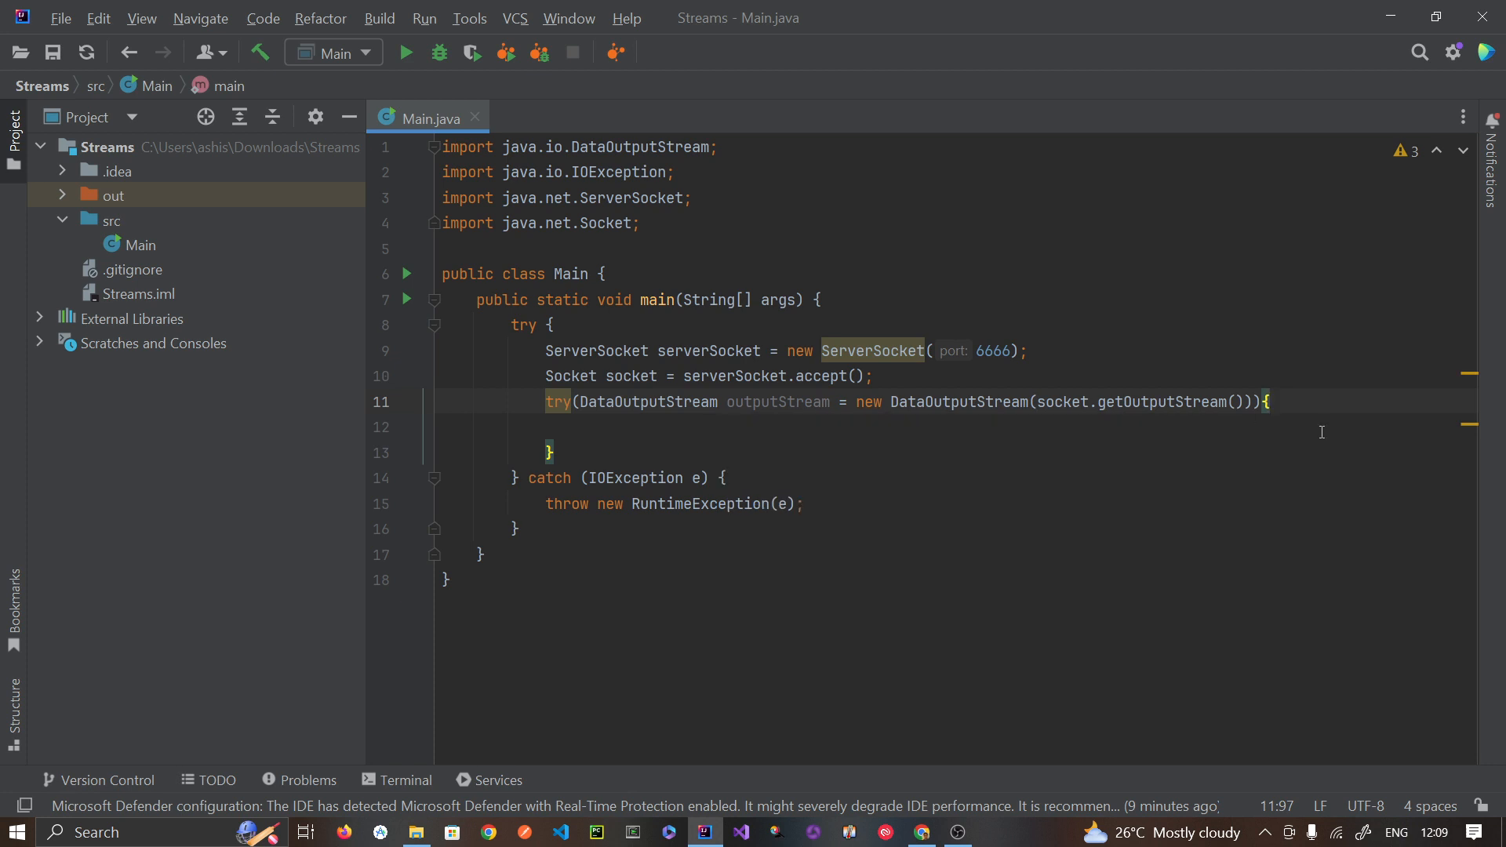
left_click(692, 401, "ctrl")
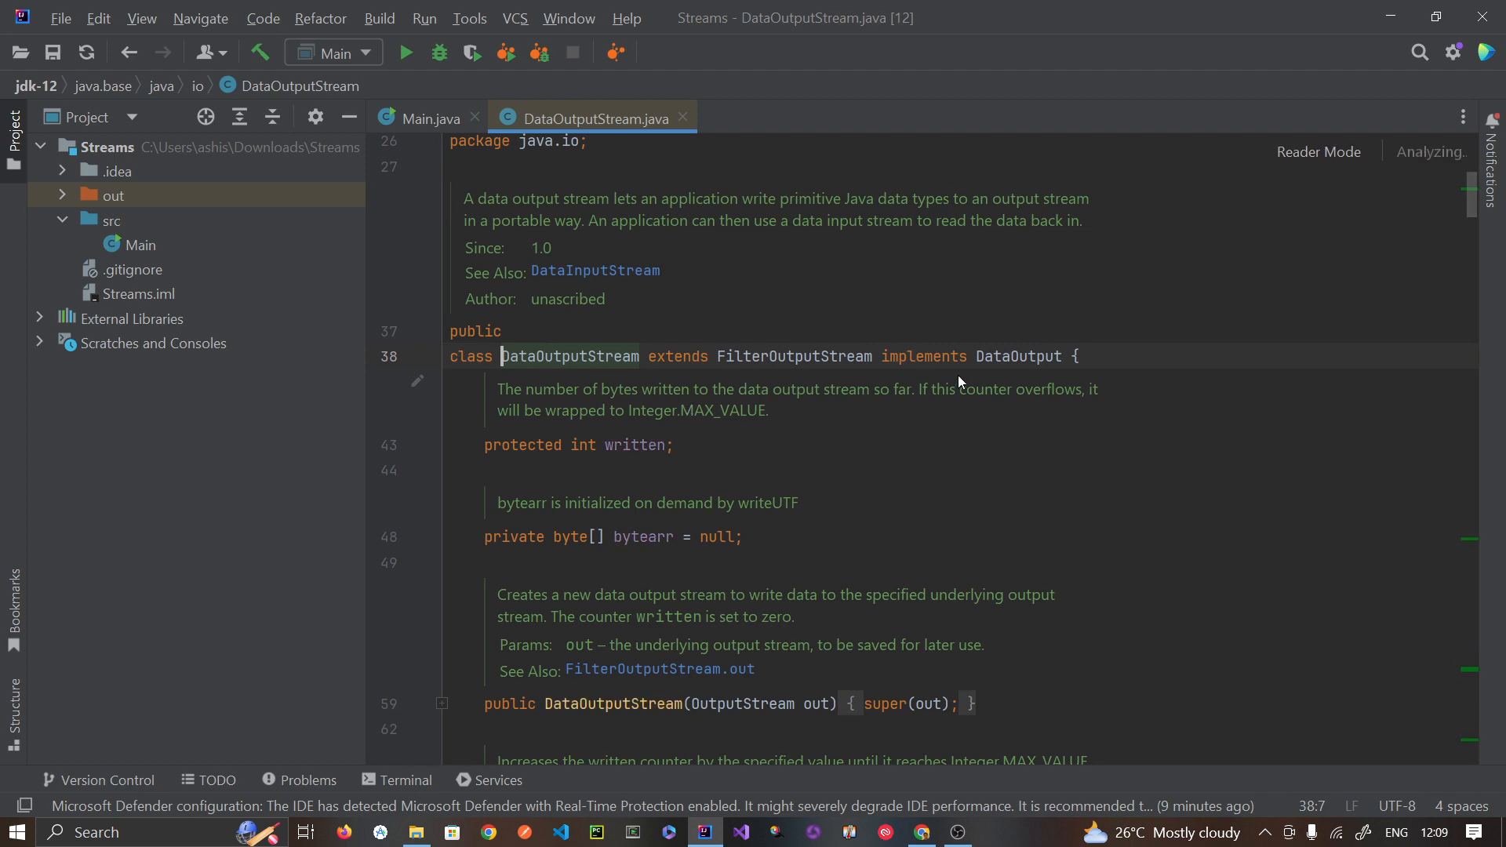
left_click(1033, 355, "ctrl")
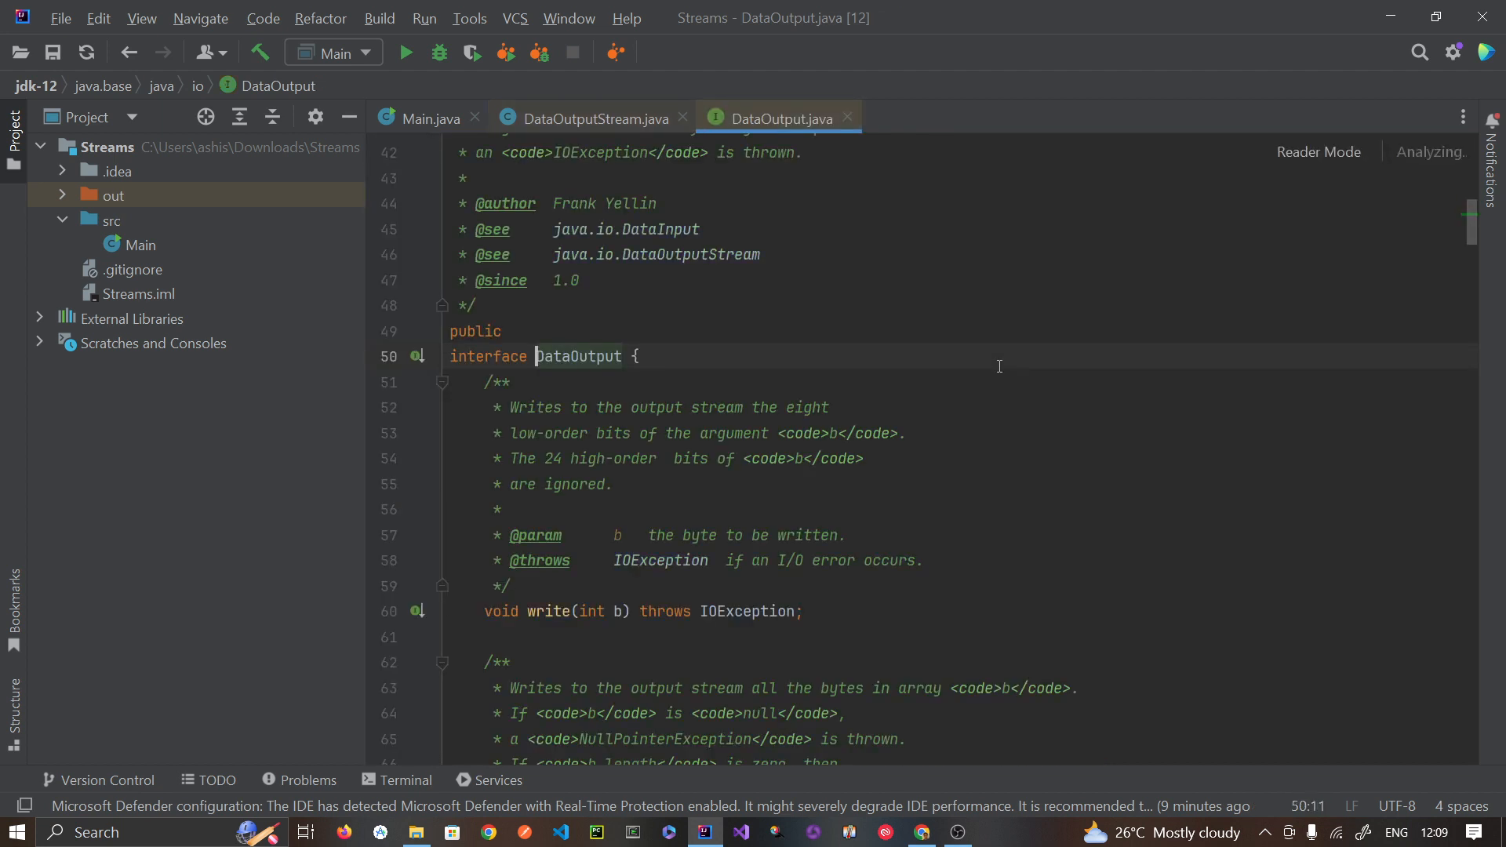
left_click(847, 119)
left_click(837, 356, "ctrl")
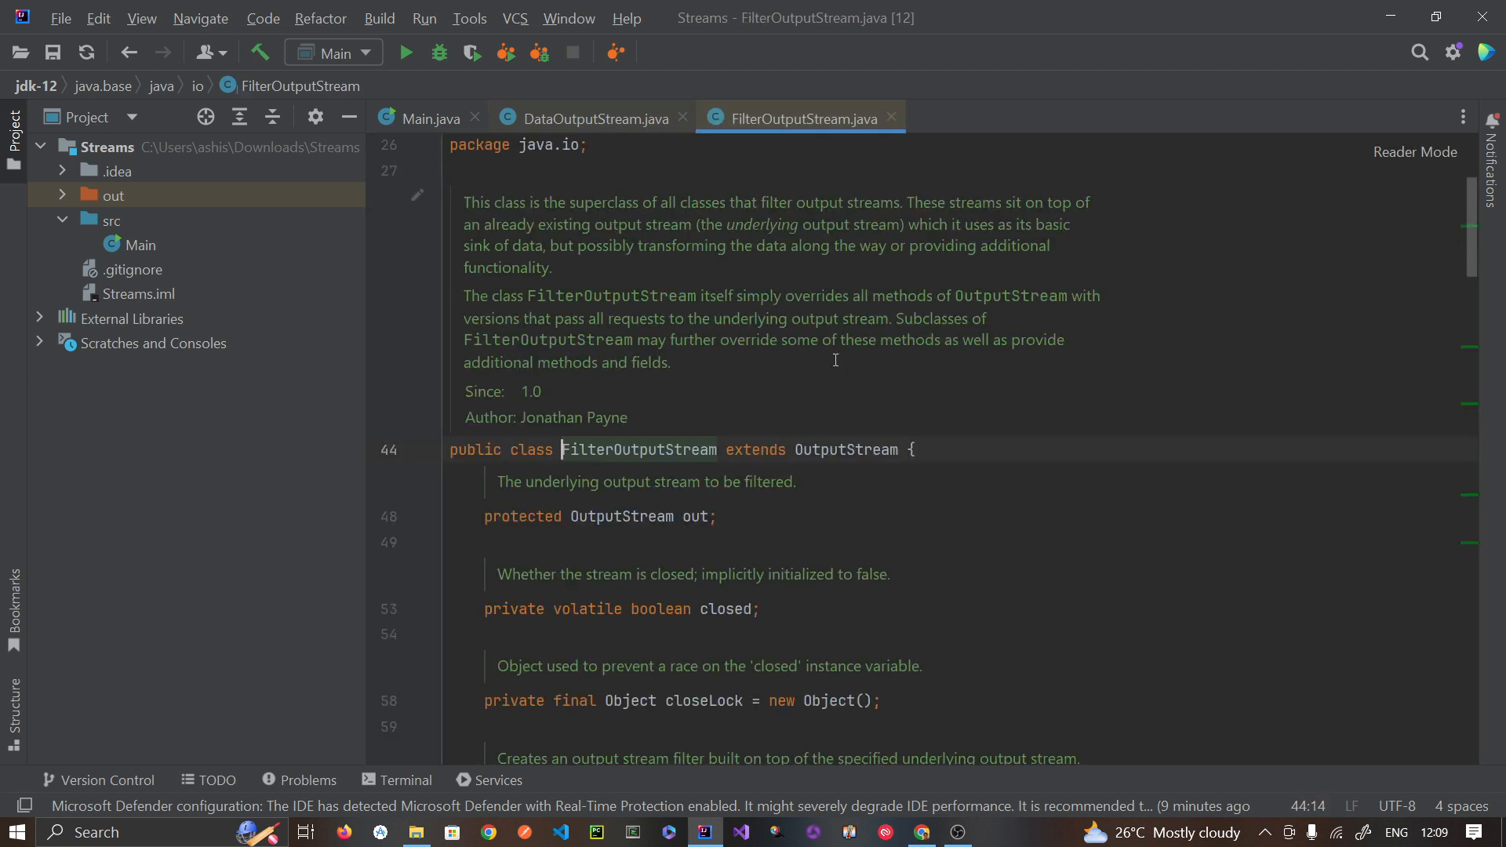
left_click(821, 448, "ctrl")
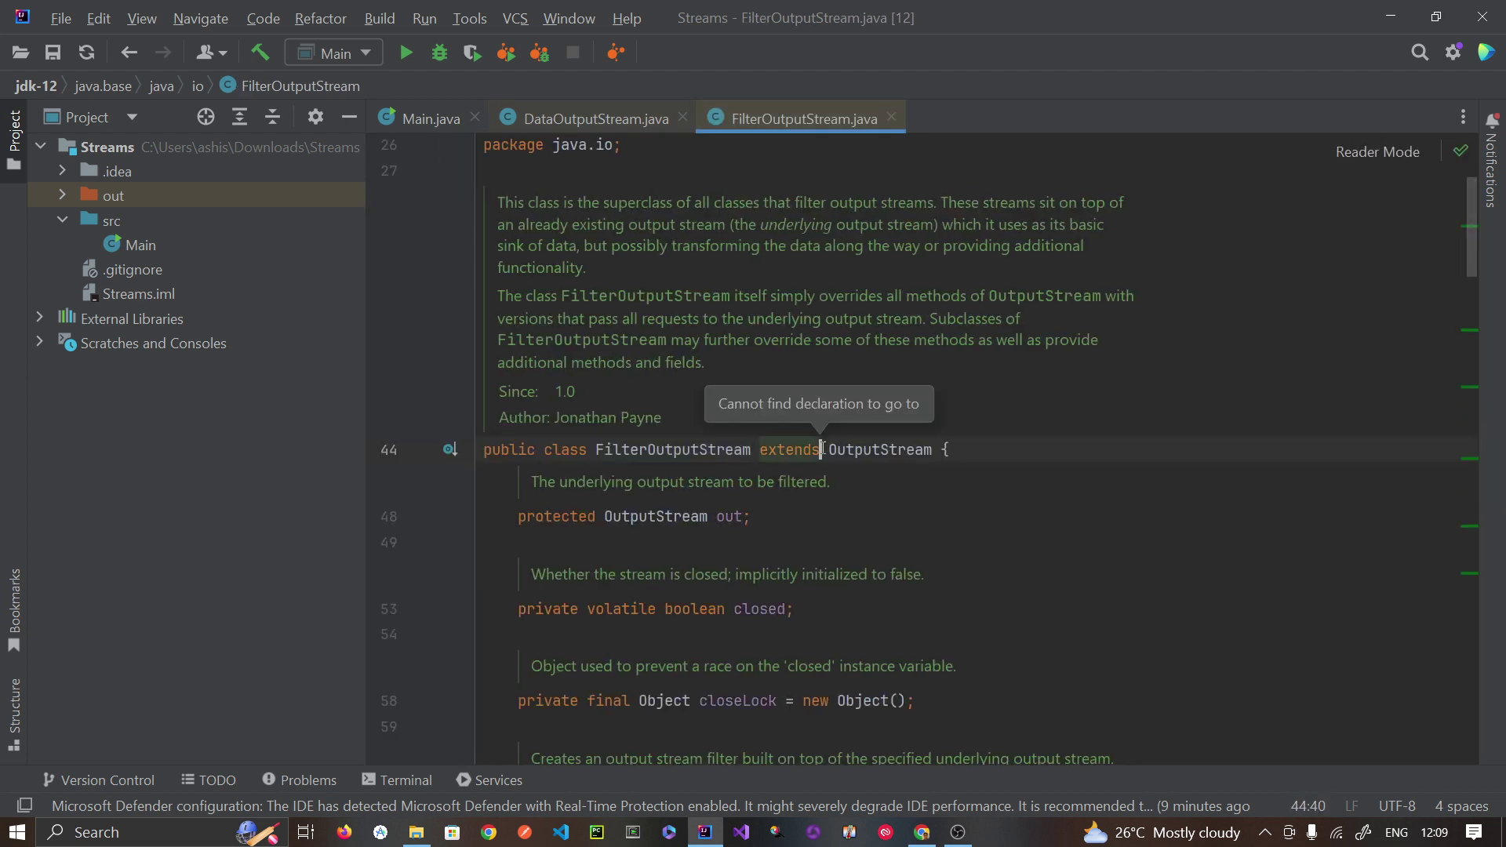
left_click(879, 448, "ctrl")
double_click(894, 332)
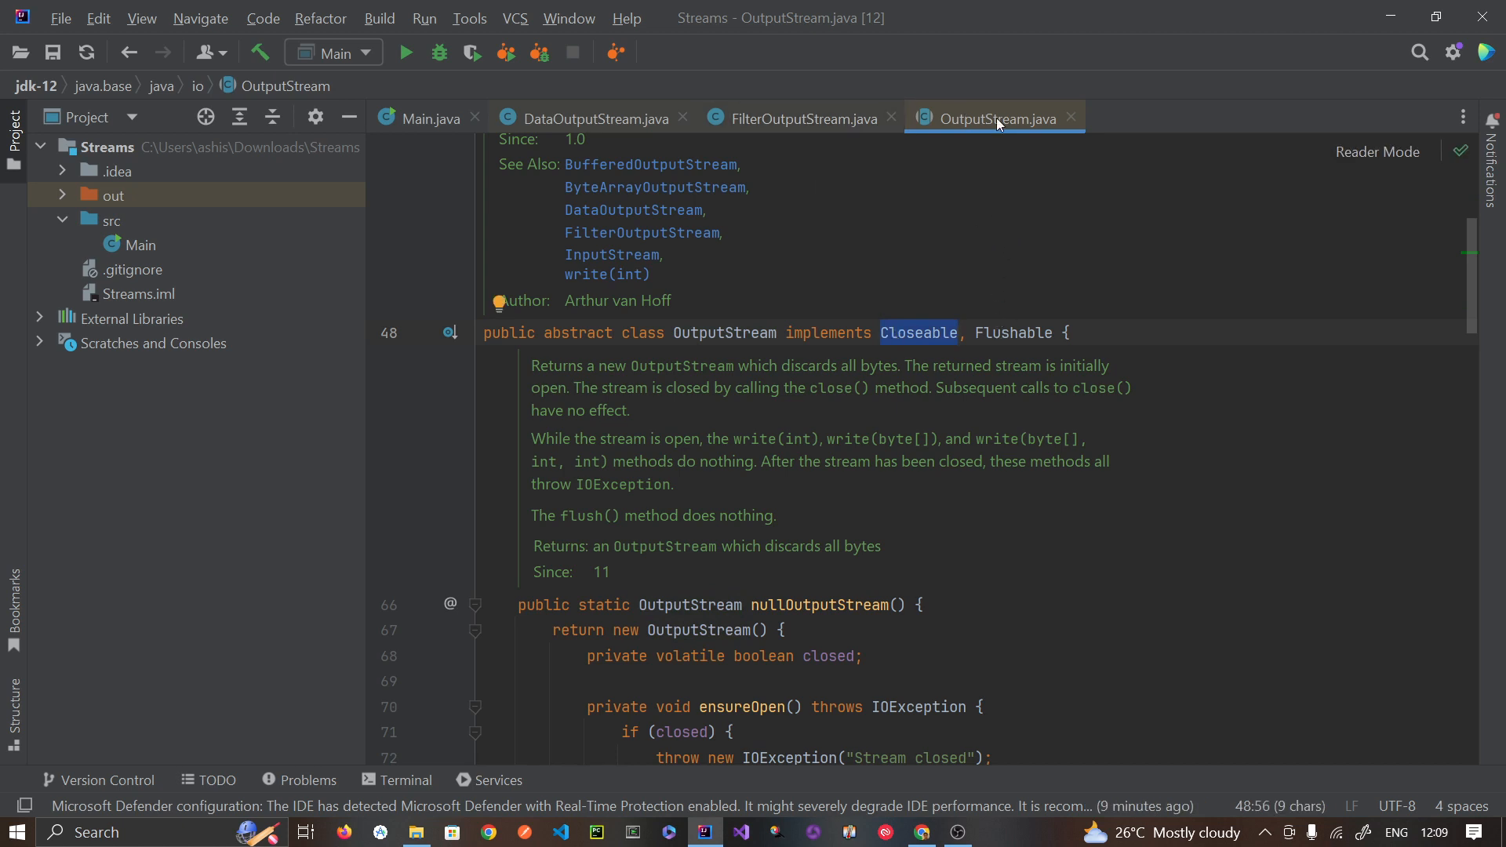
left_click(1071, 119)
left_click(890, 118)
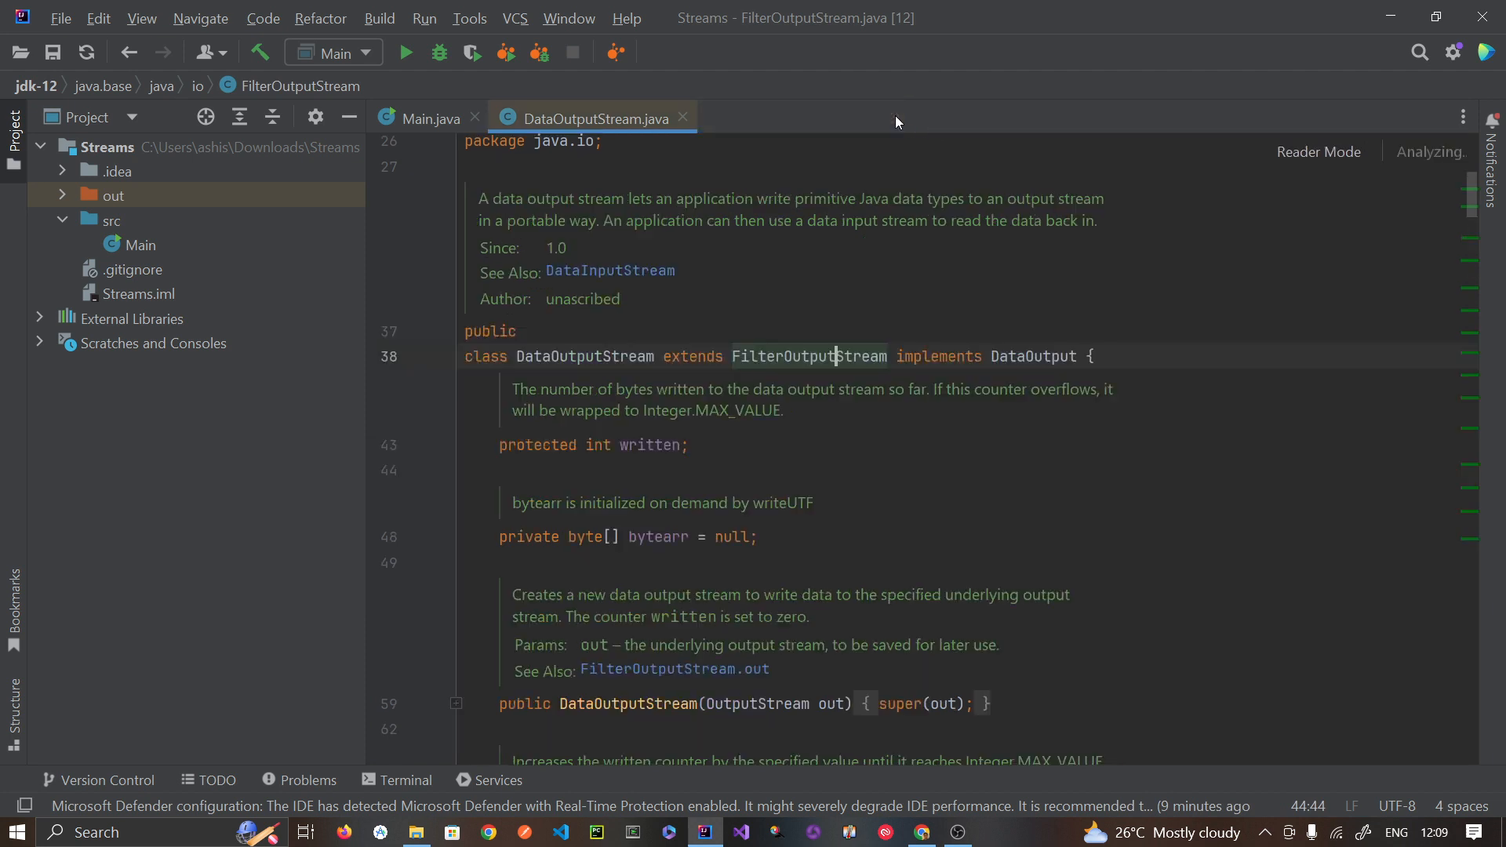
Step: Nest try(DataInputStream inputStream = new DataInputStream(socket.getInputStream())){ } with an empty body inside the block
left_click(682, 119)
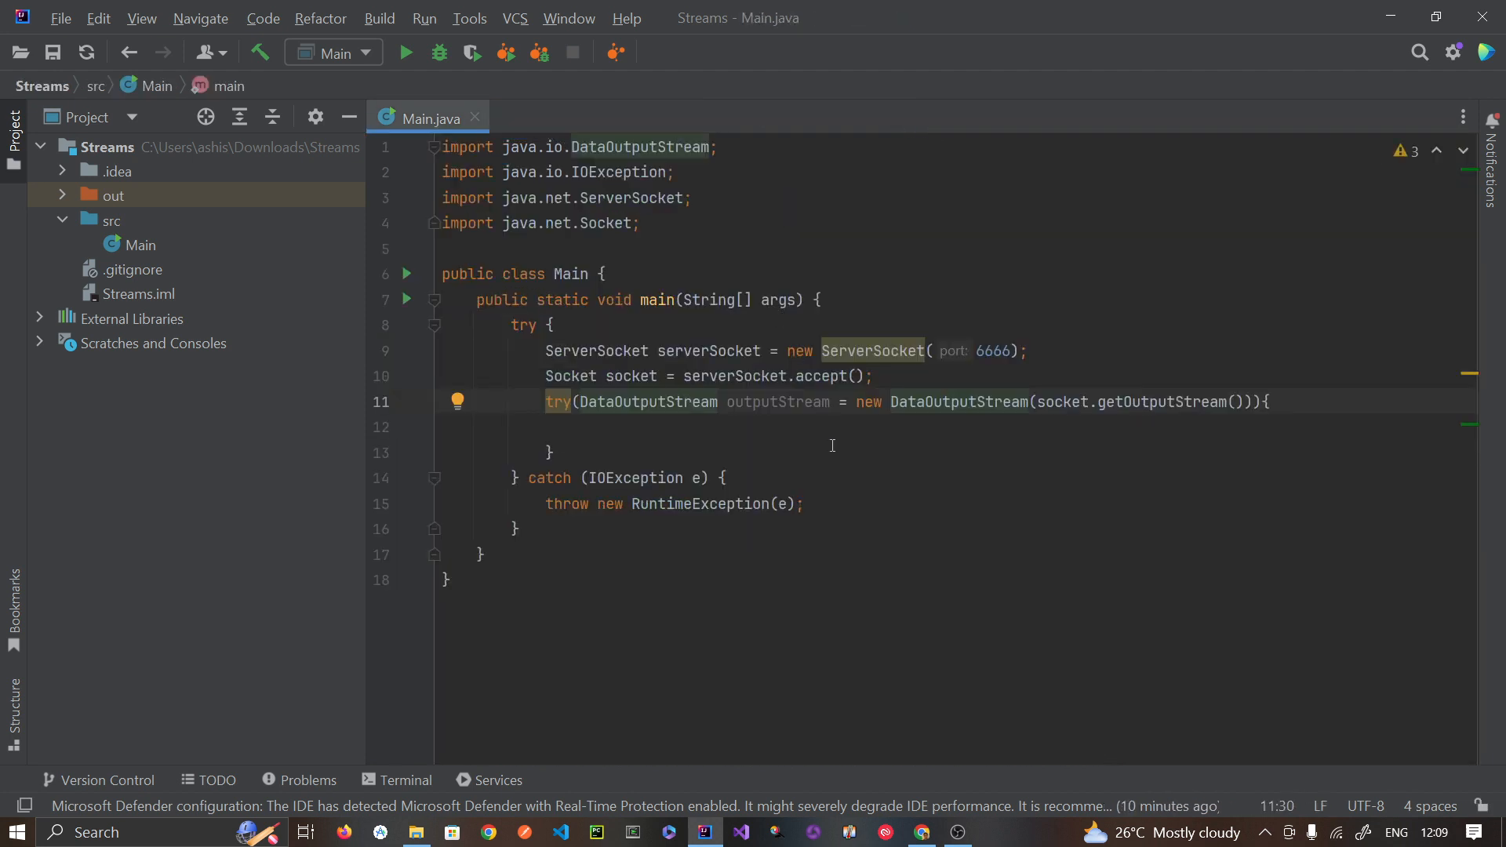
left_click(832, 428)
type("tr")
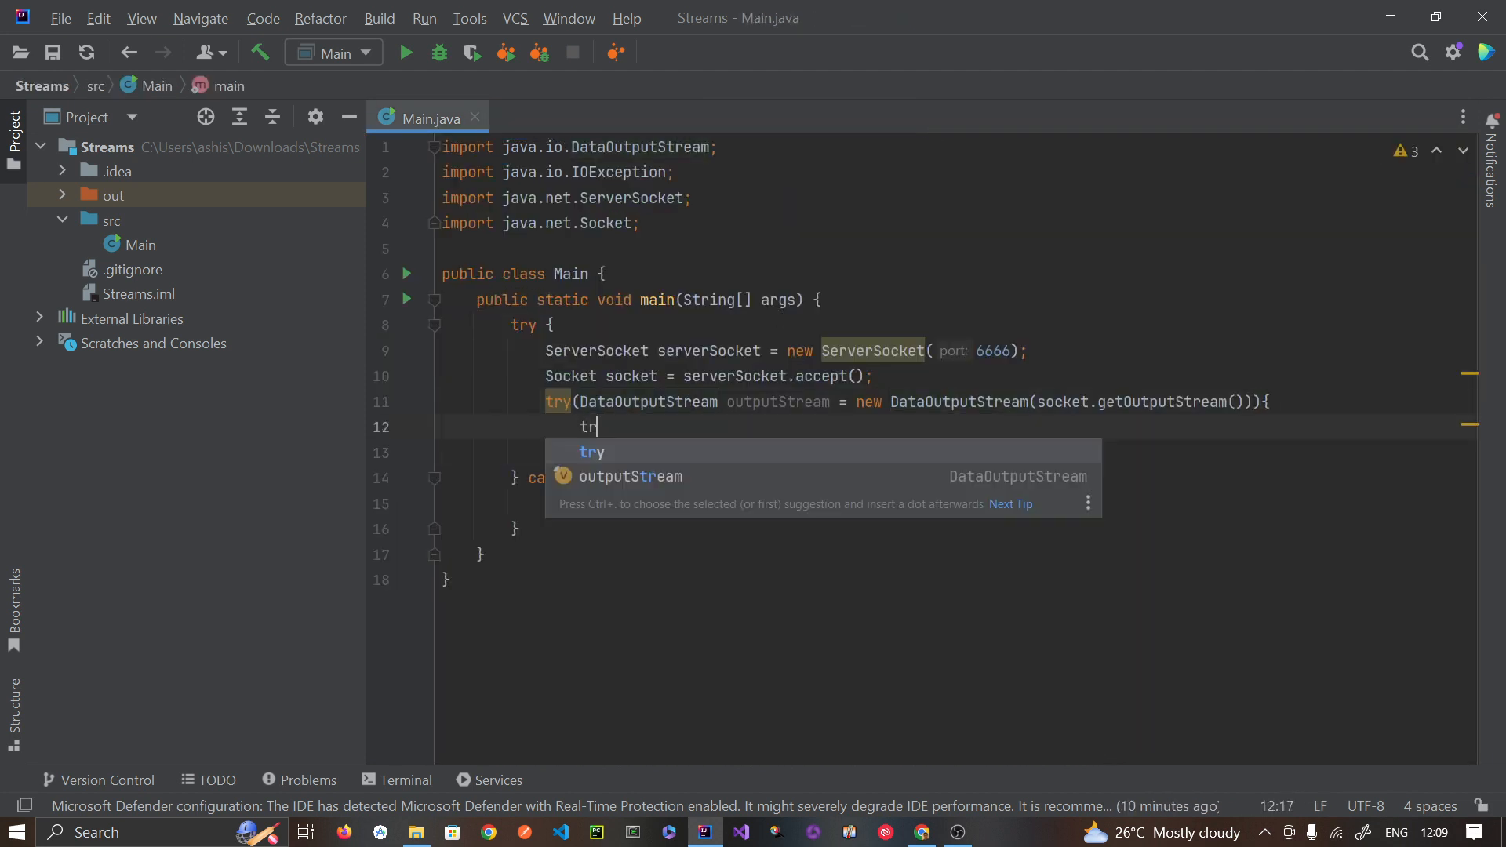
type("y(")
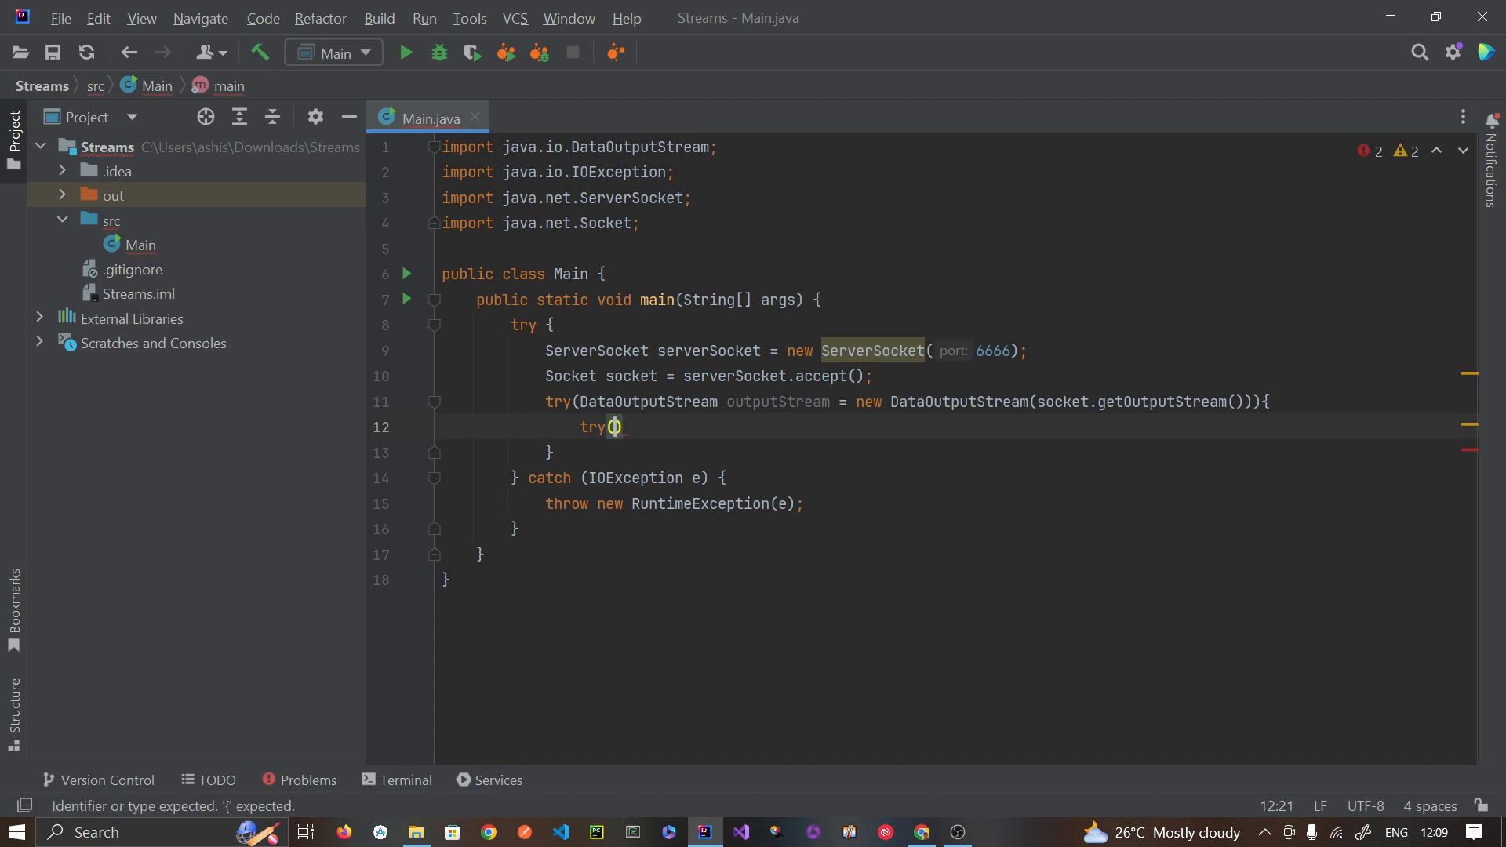
type("Data")
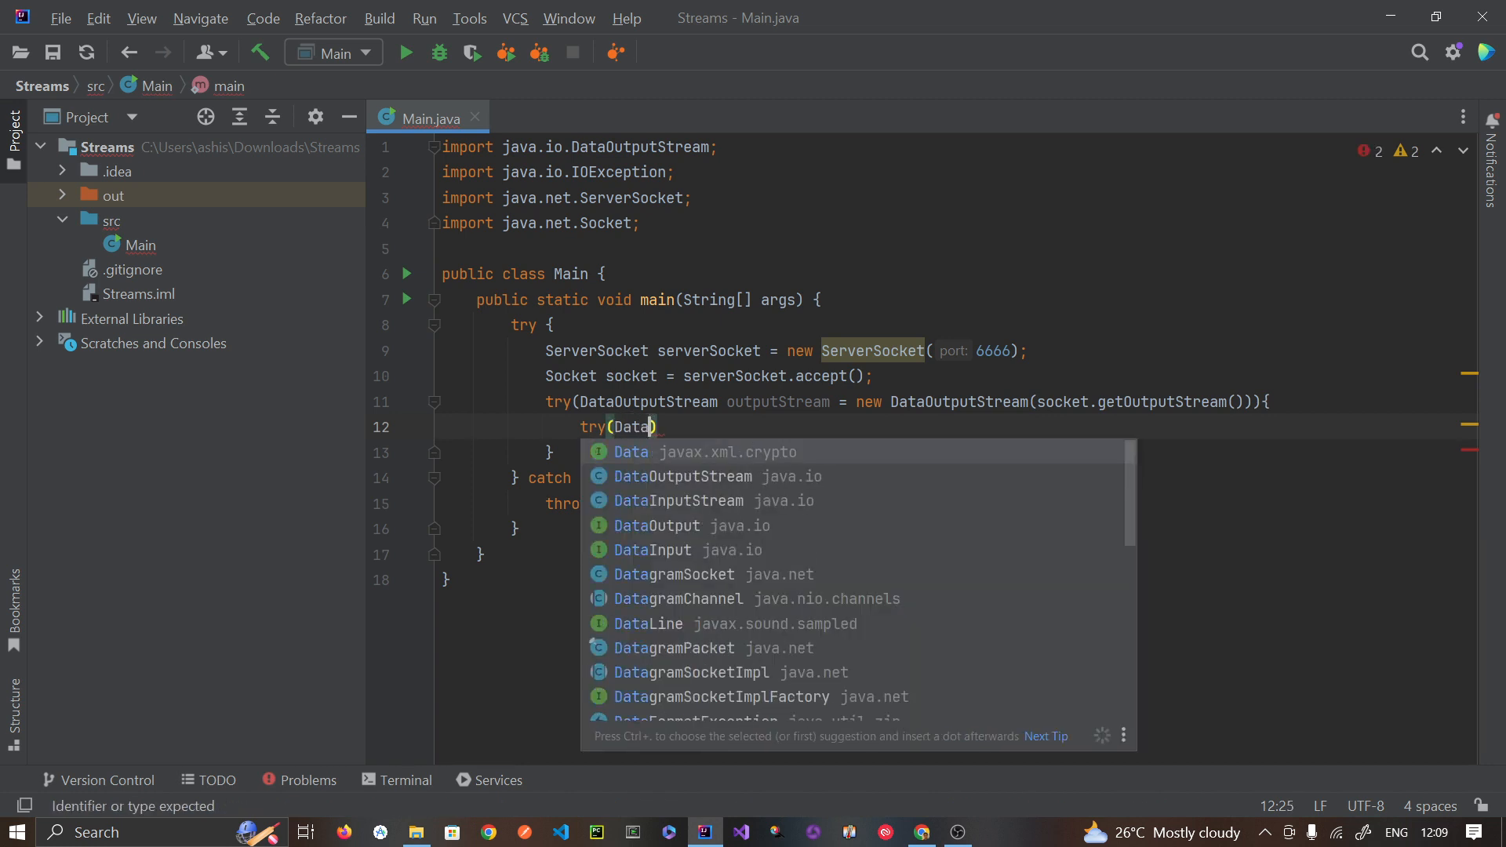
type("Out")
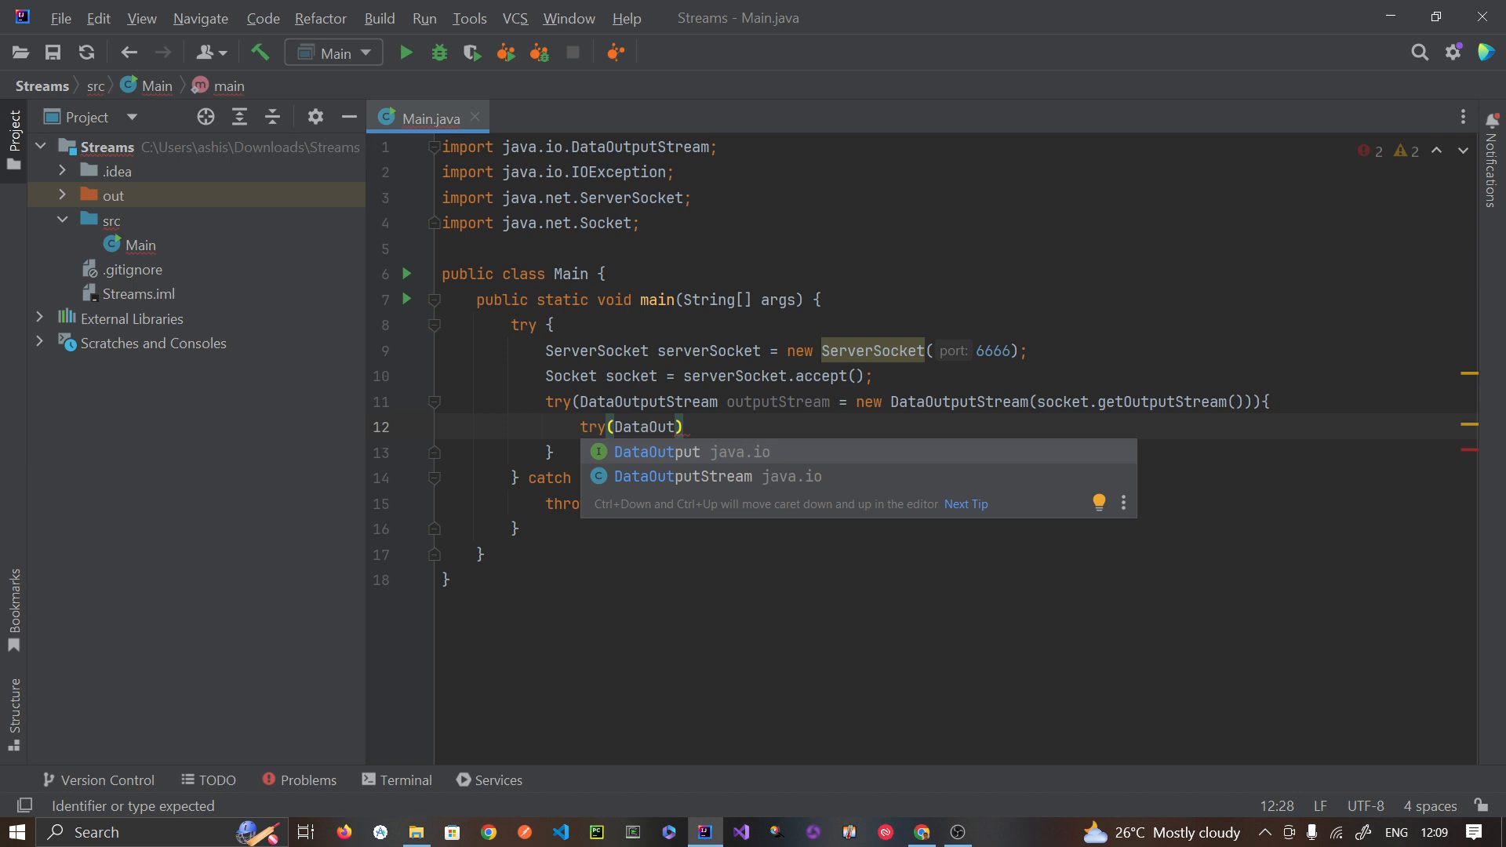
key("BackSpace")
key("BackSpace")
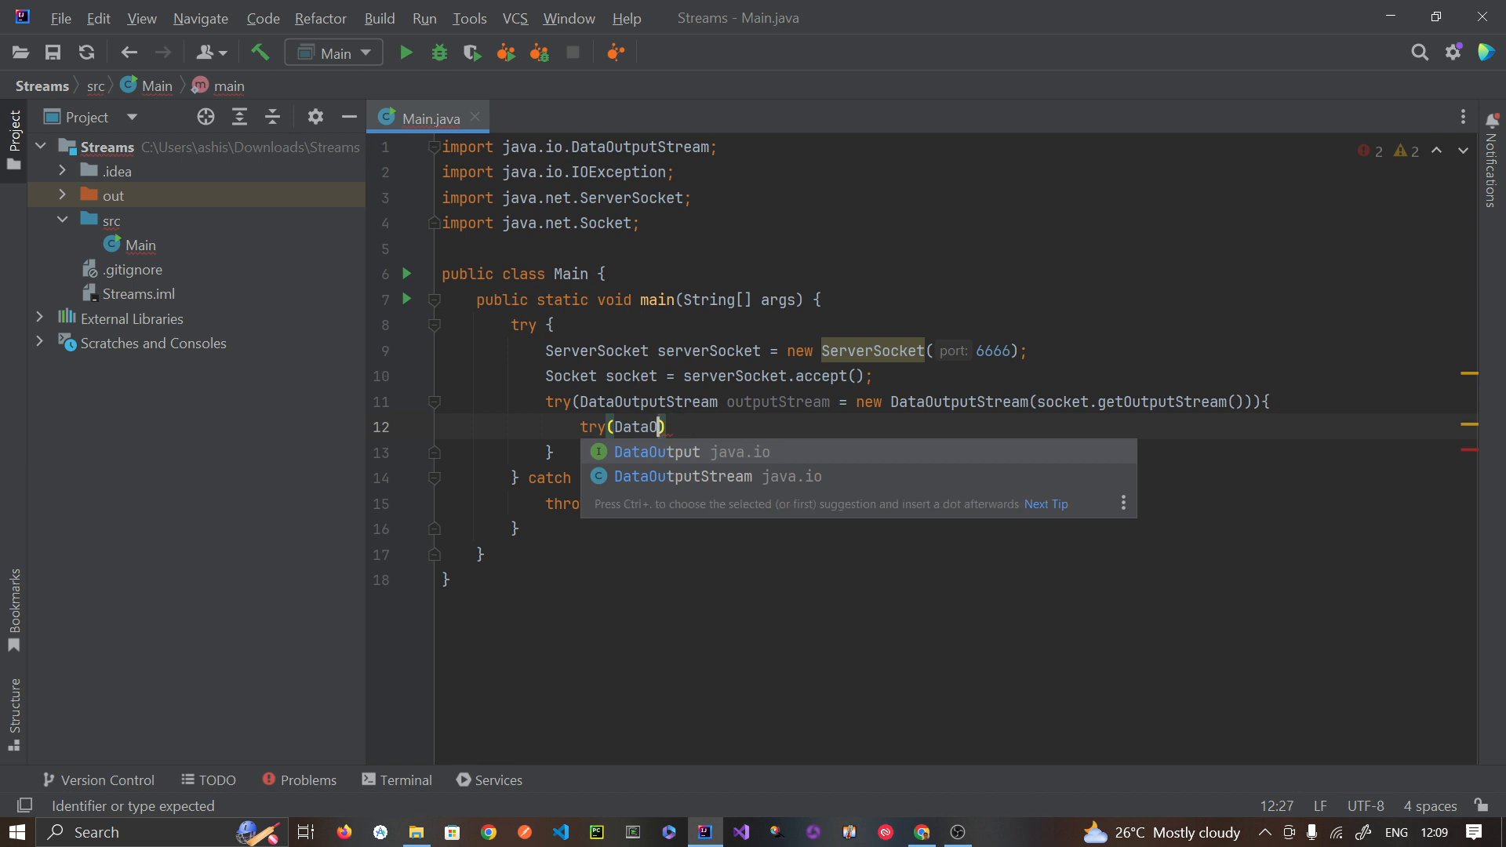
key("BackSpace")
type("Input")
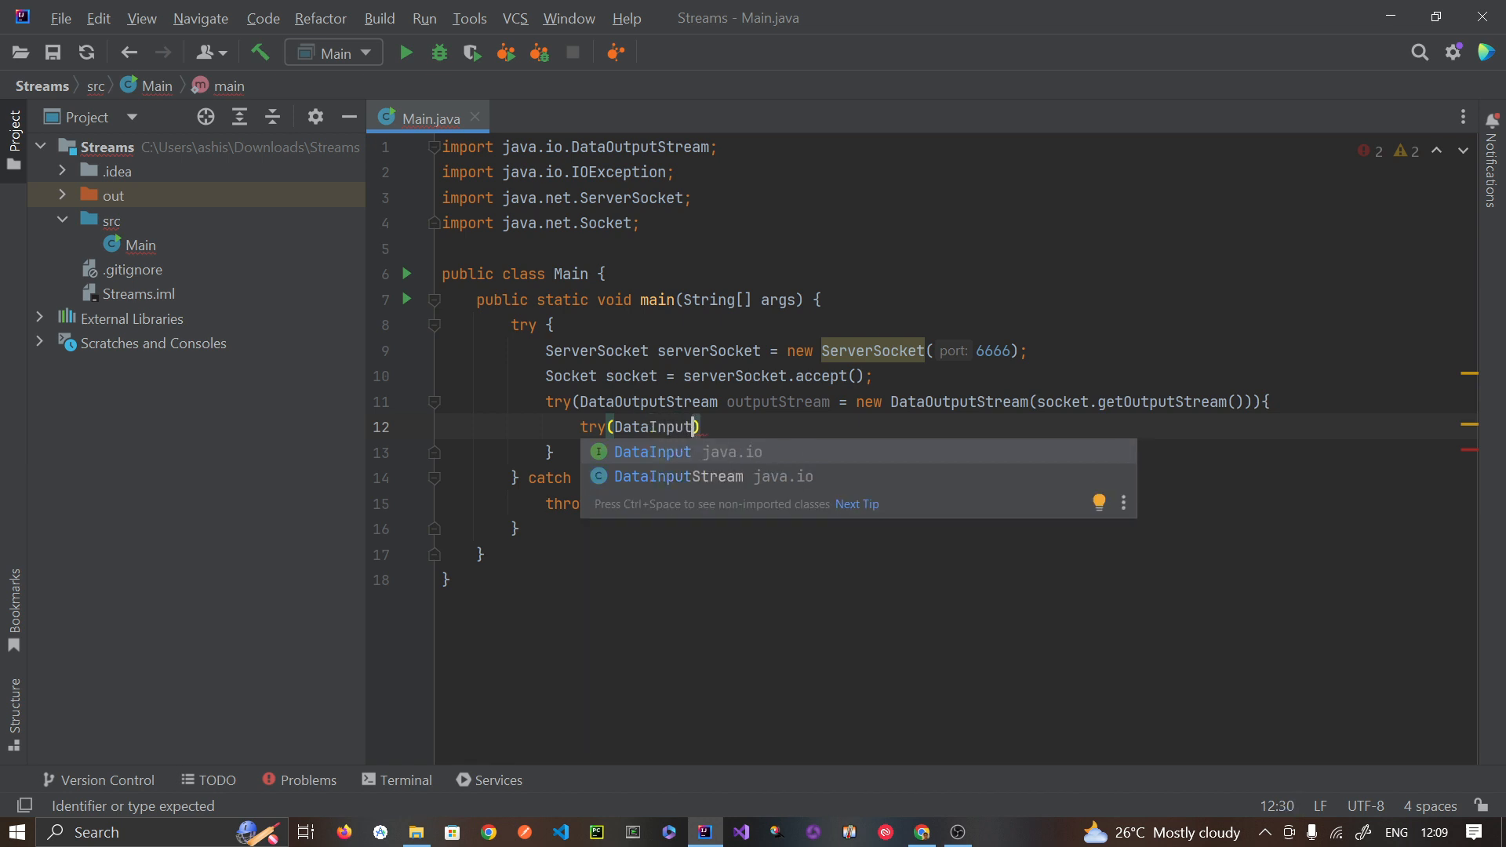
type("Stream")
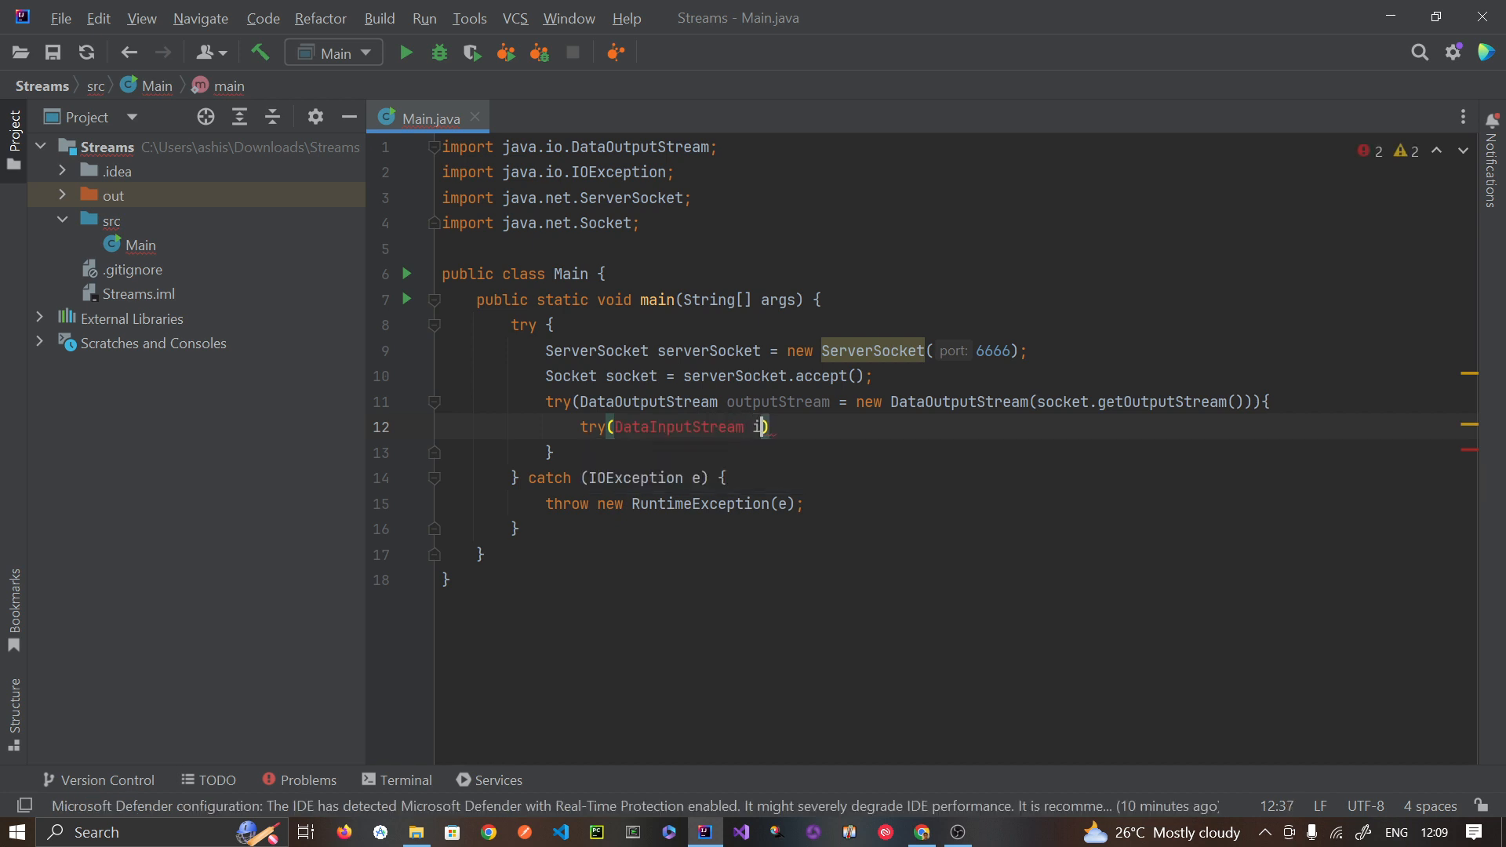
type(" input =")
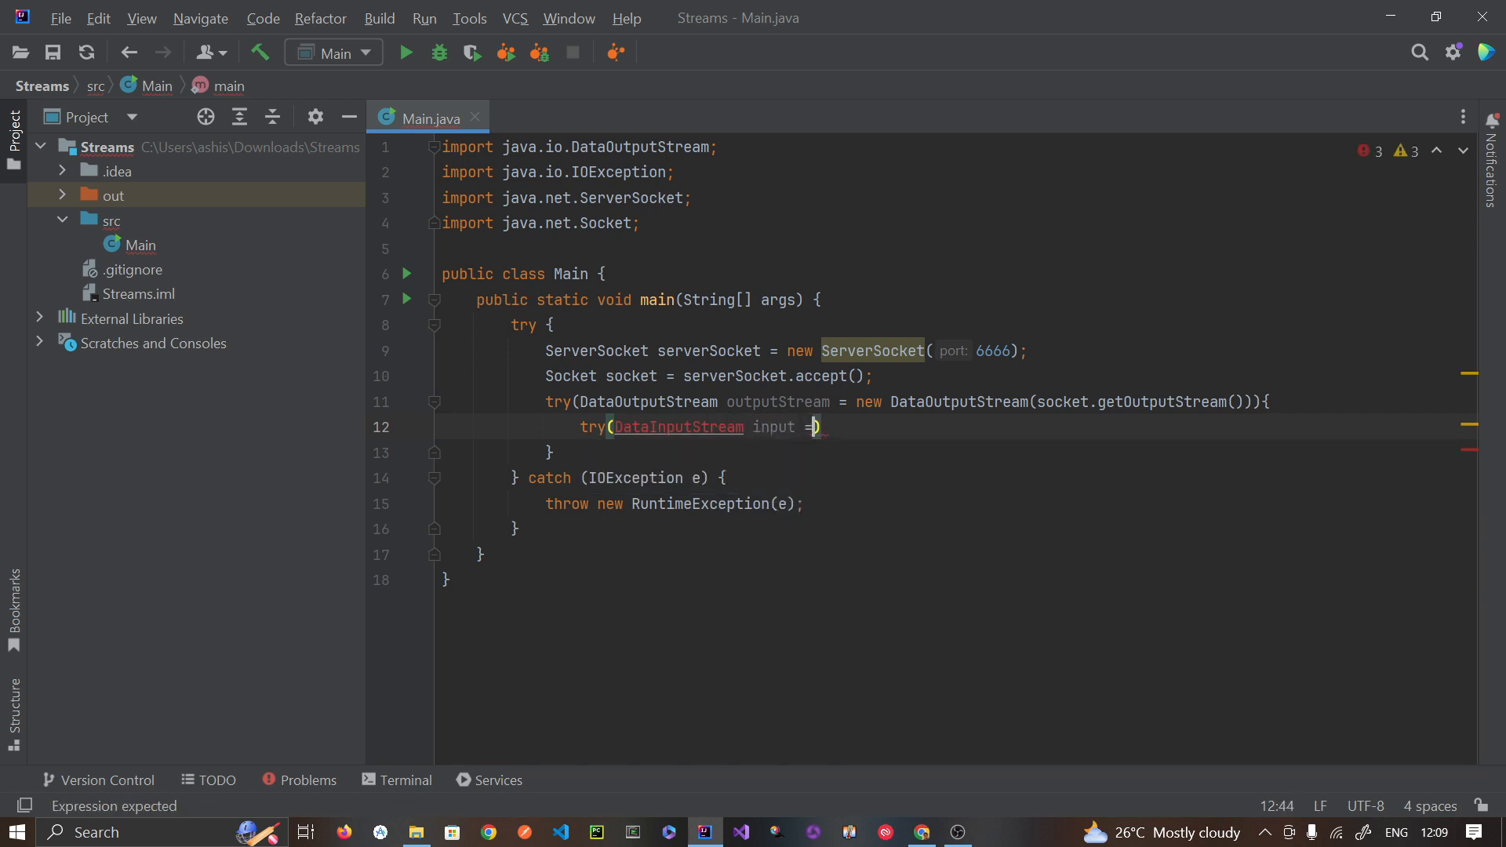
key("BackSpace")
type("Stream")
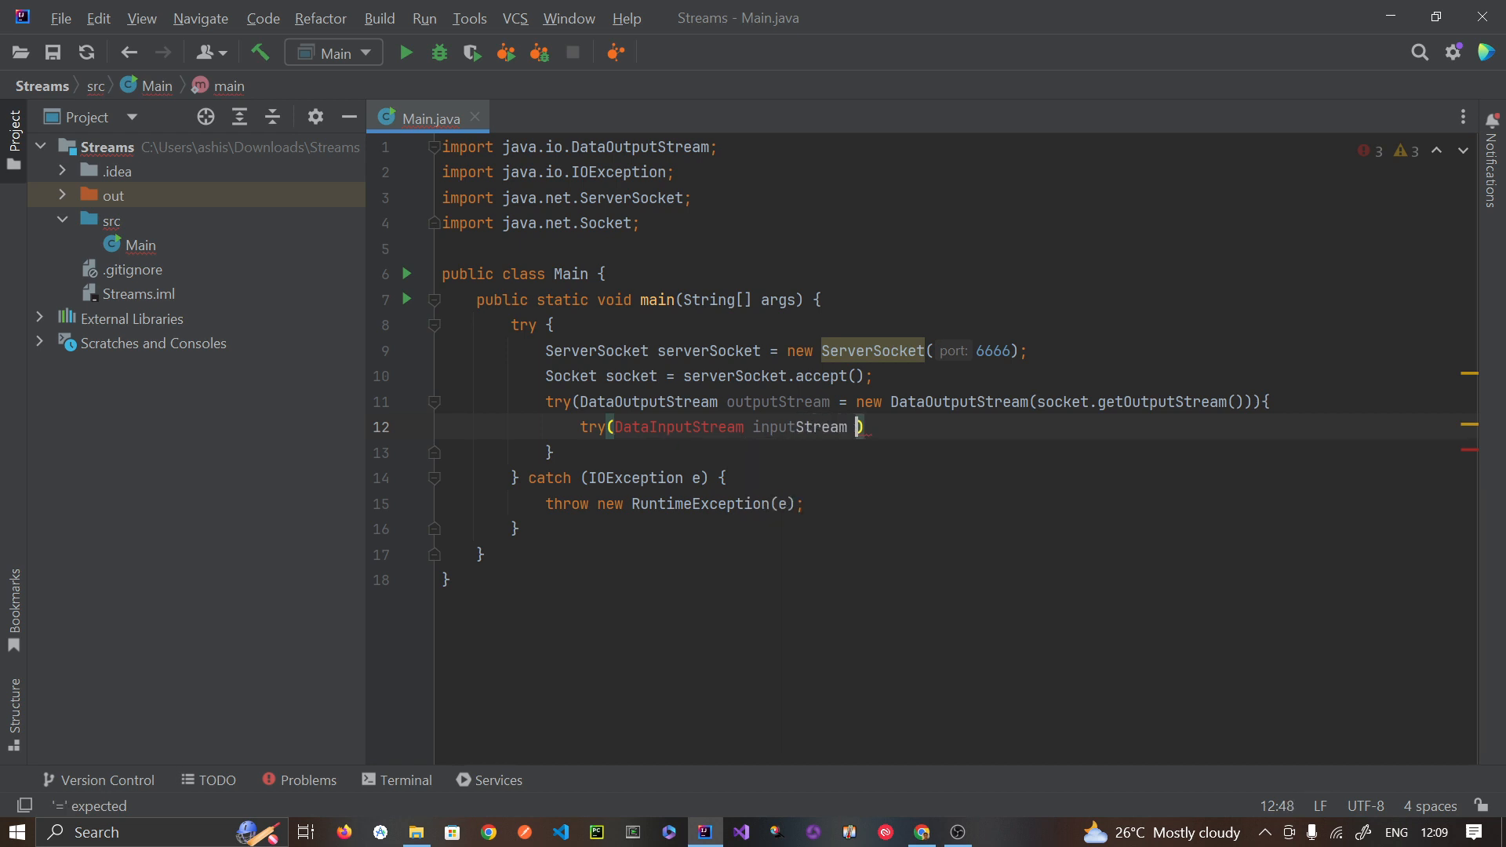
type(" = new ")
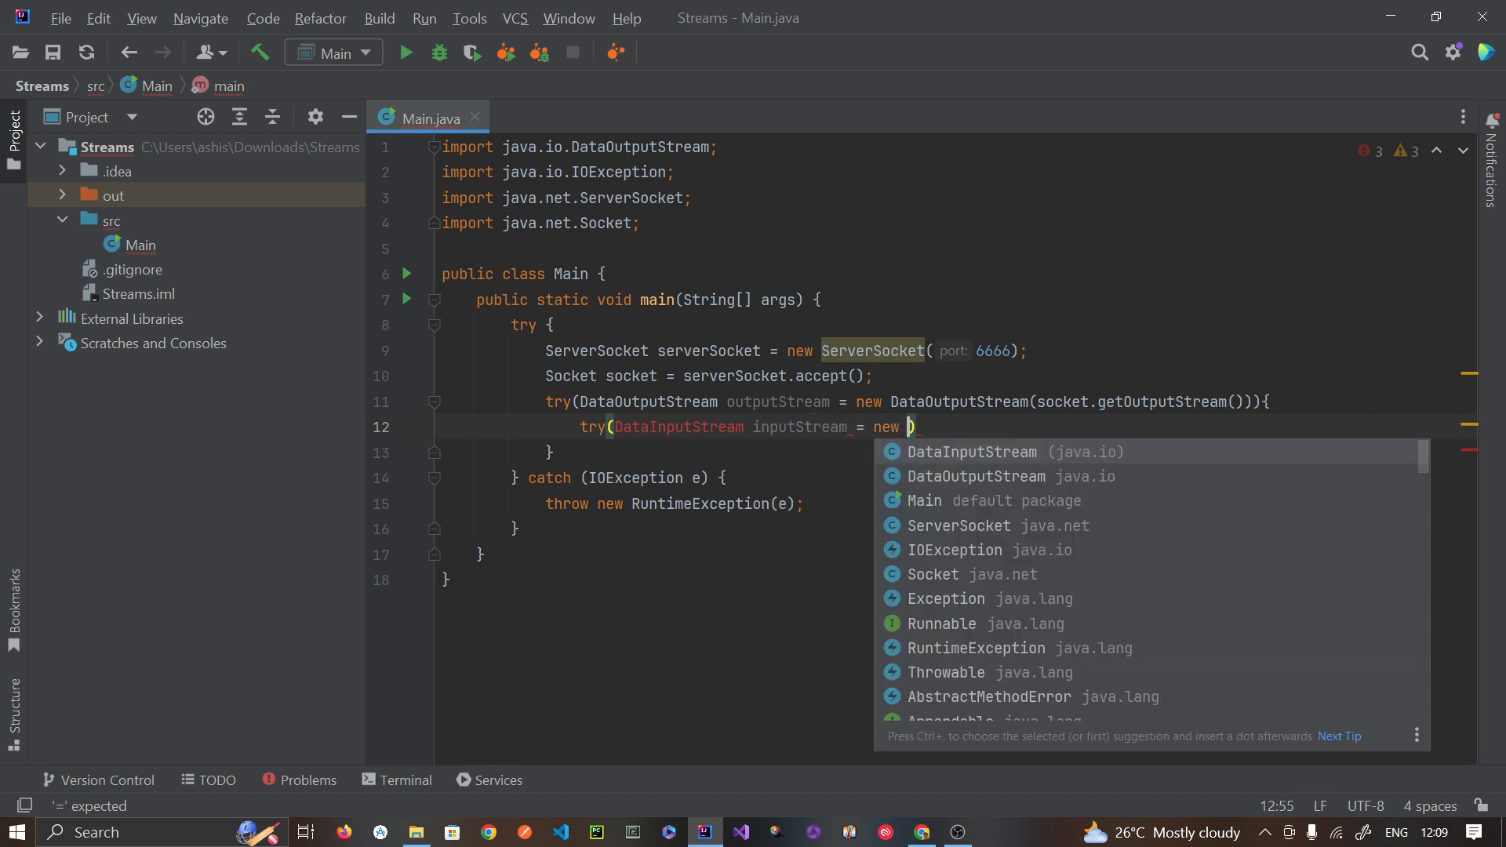
type("DataIn")
key("Tab")
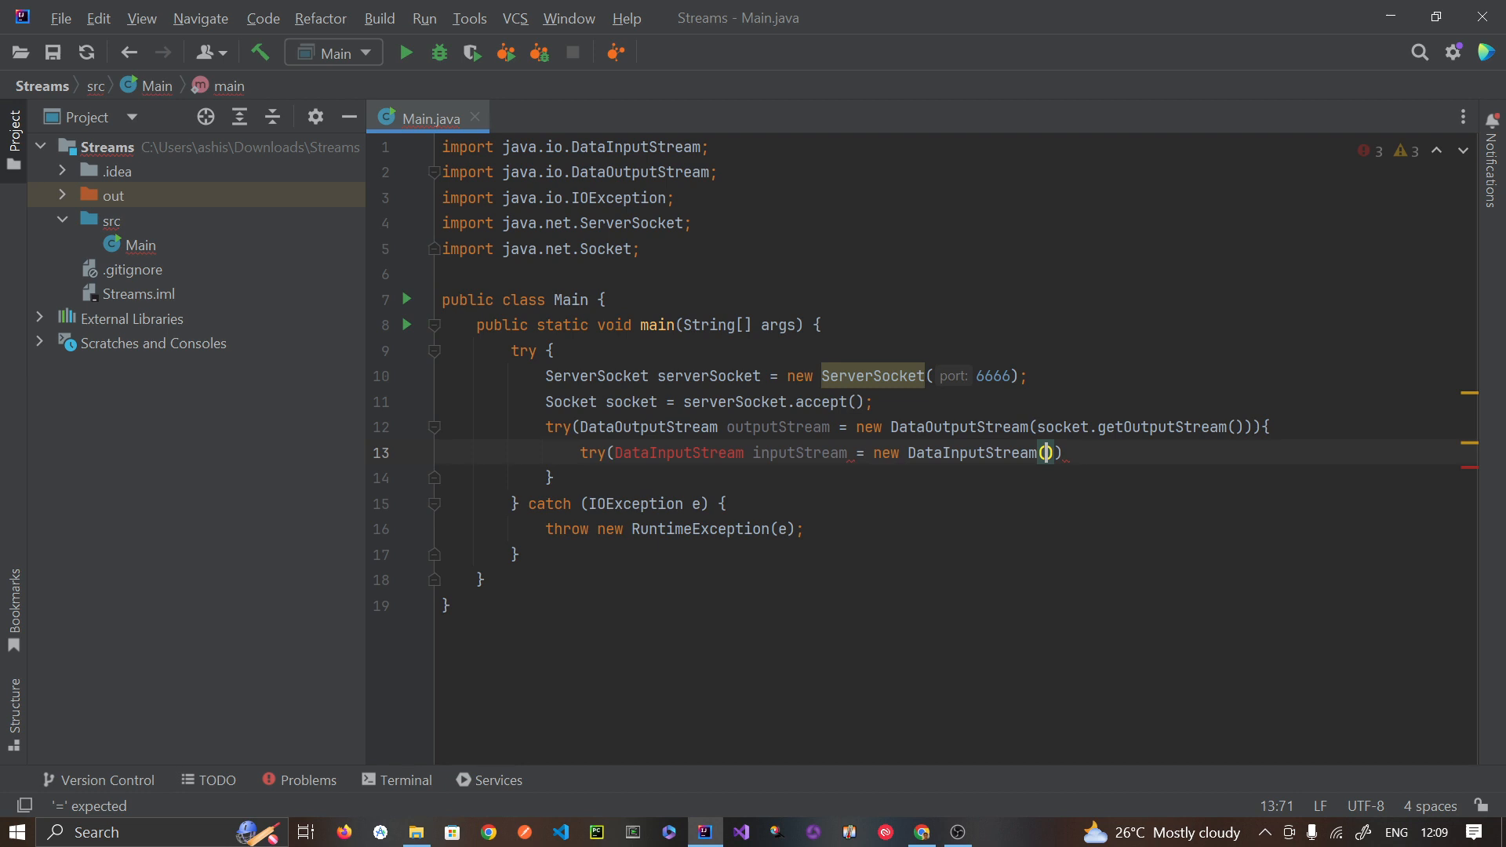
type("(socket")
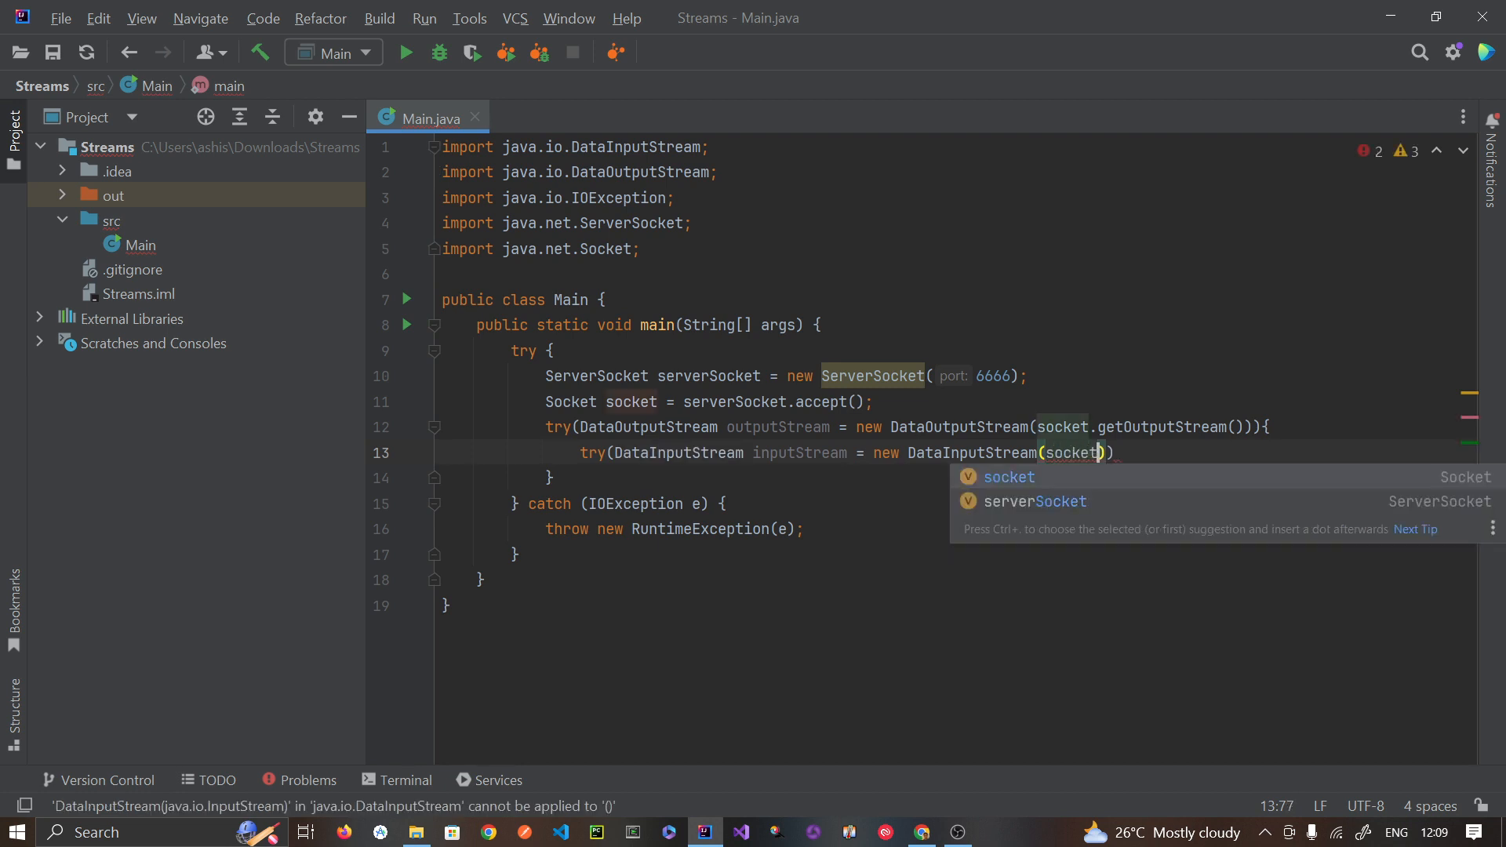
type(".get")
key("Tab")
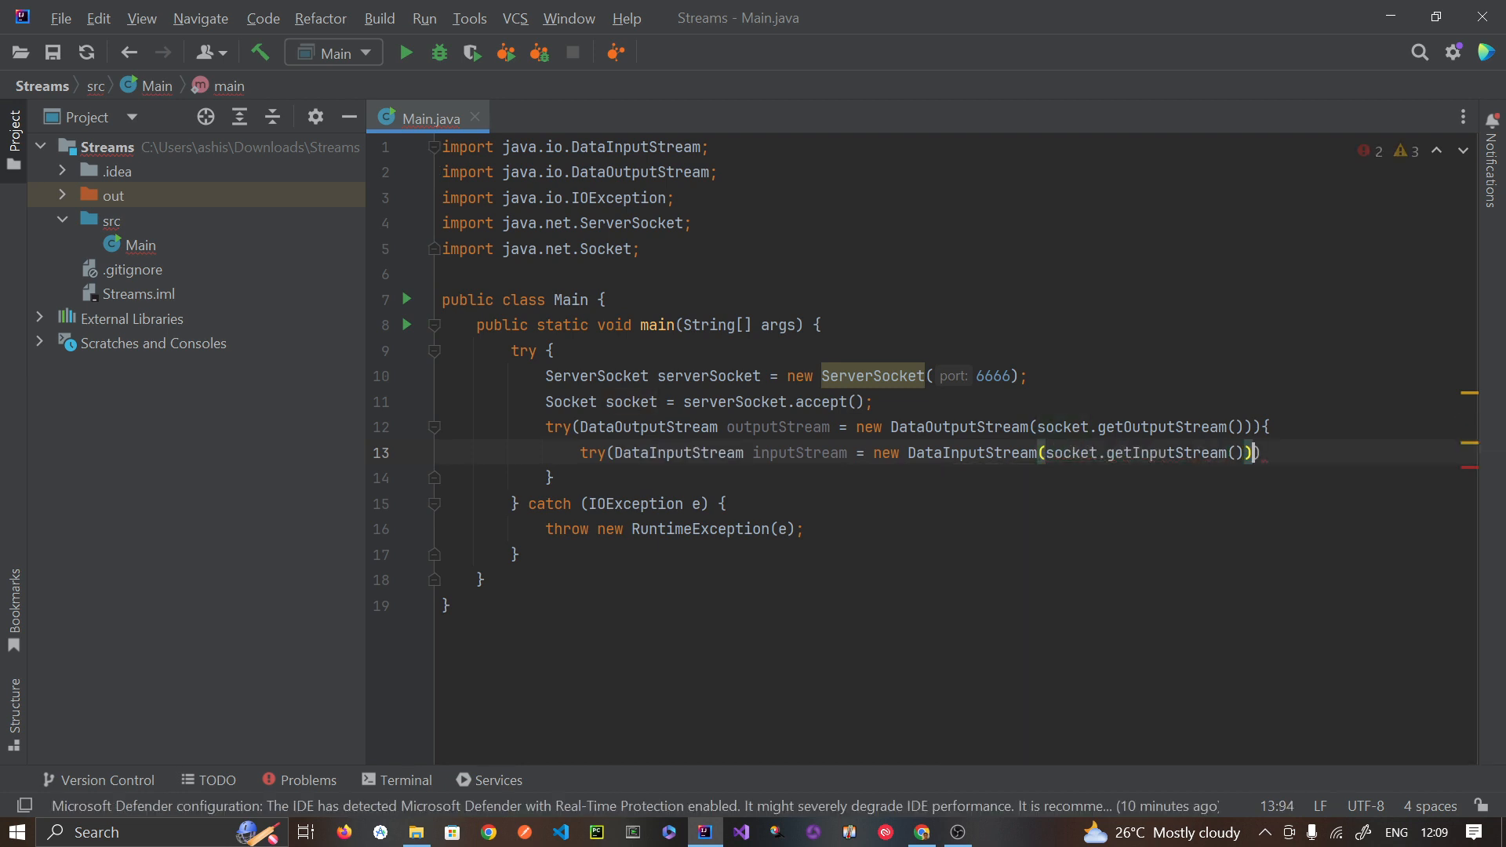
type("){")
key("Left")
key("Return")
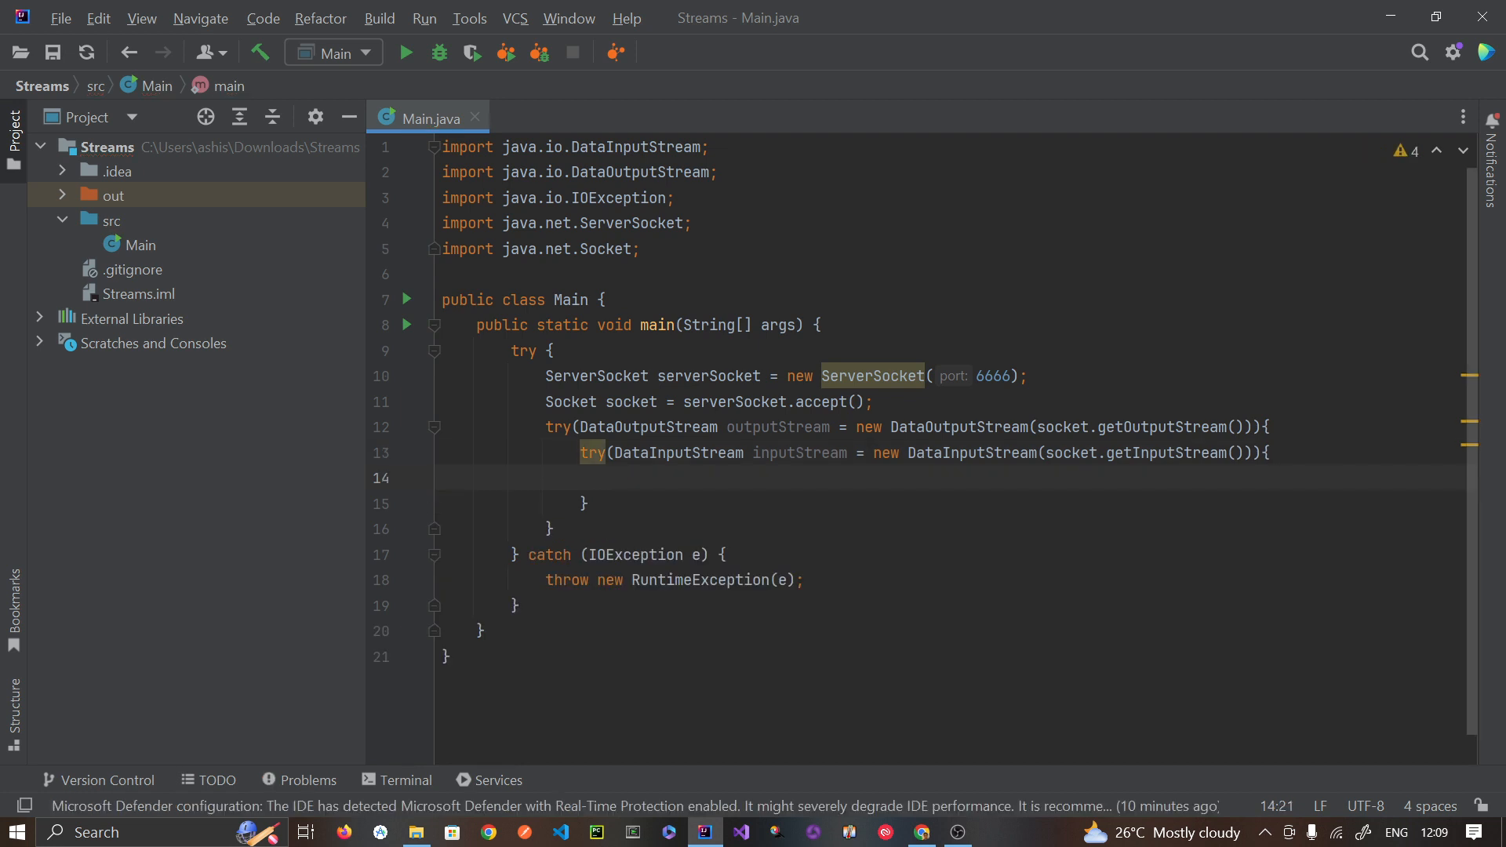
type("ou")
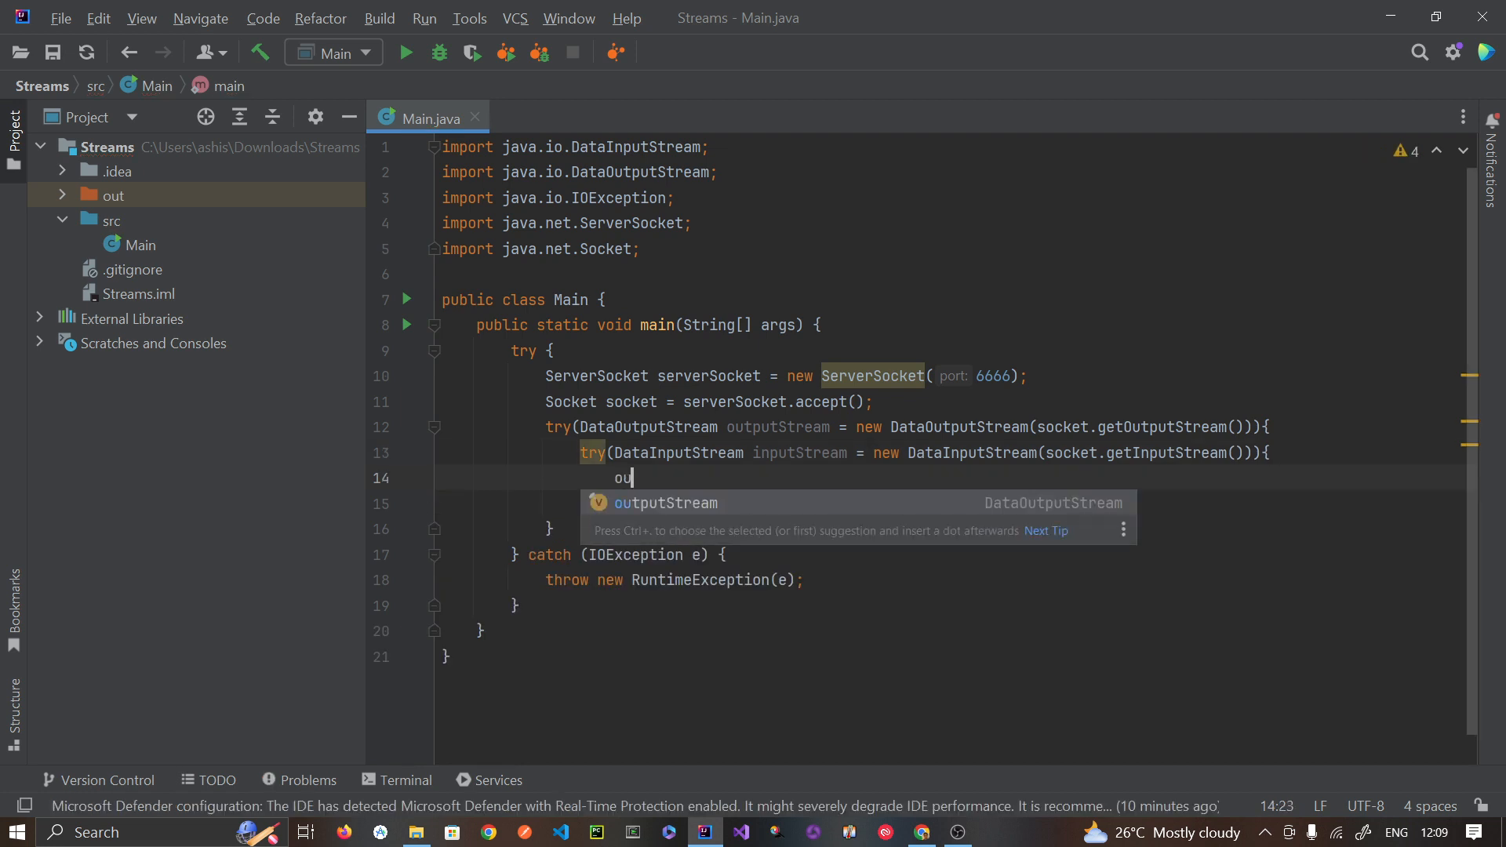
Step: Add outputStream.flush(); with an // Inside comment on a line above the inner try
key("BackSpace")
key("BackSpace")
key("BackSpace")
key("Up")
key("End")
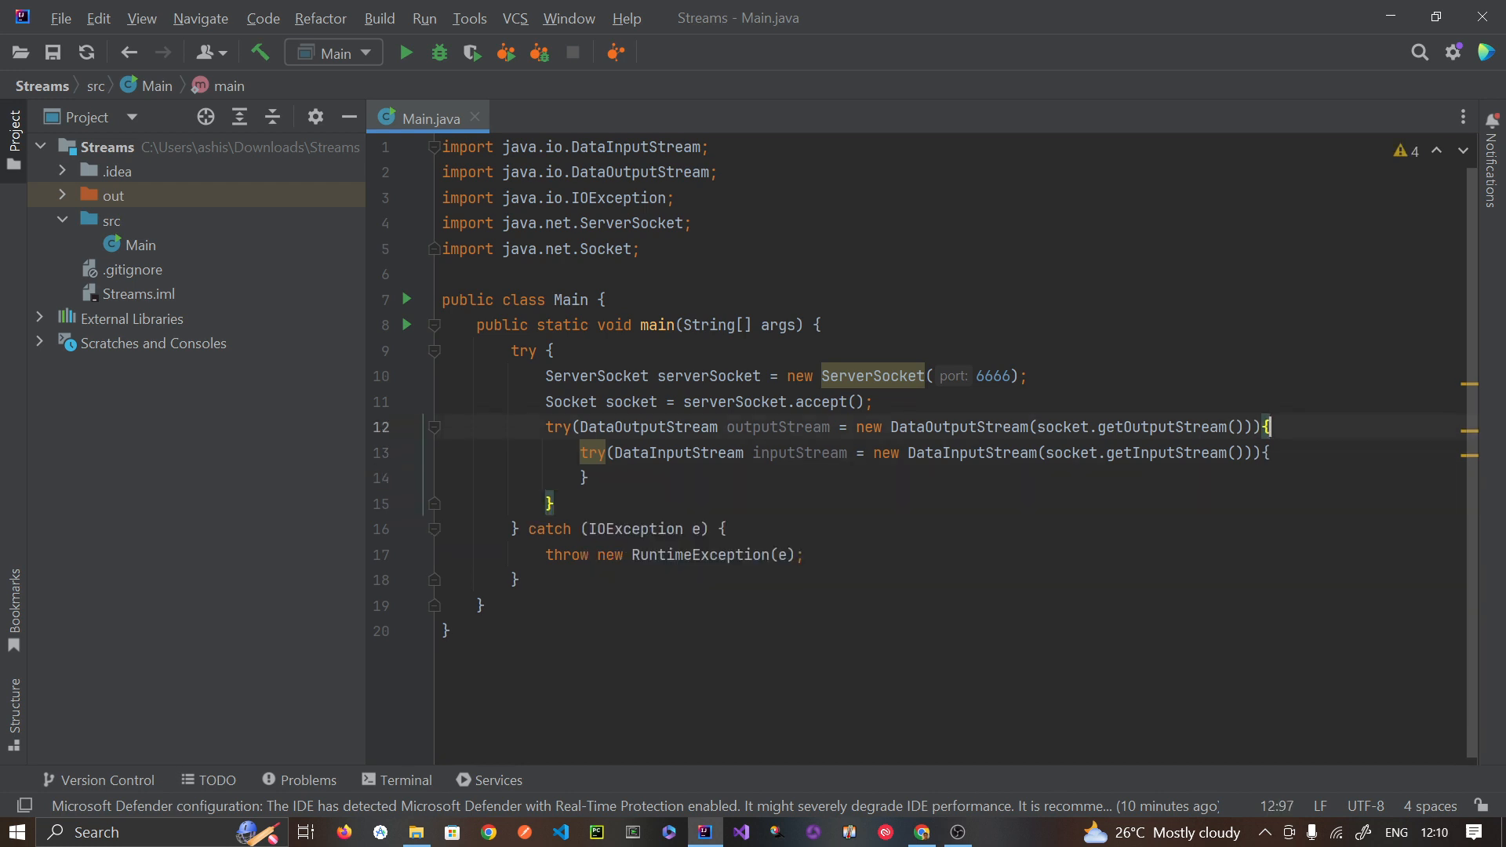
key("Return")
type("out")
key("Tab")
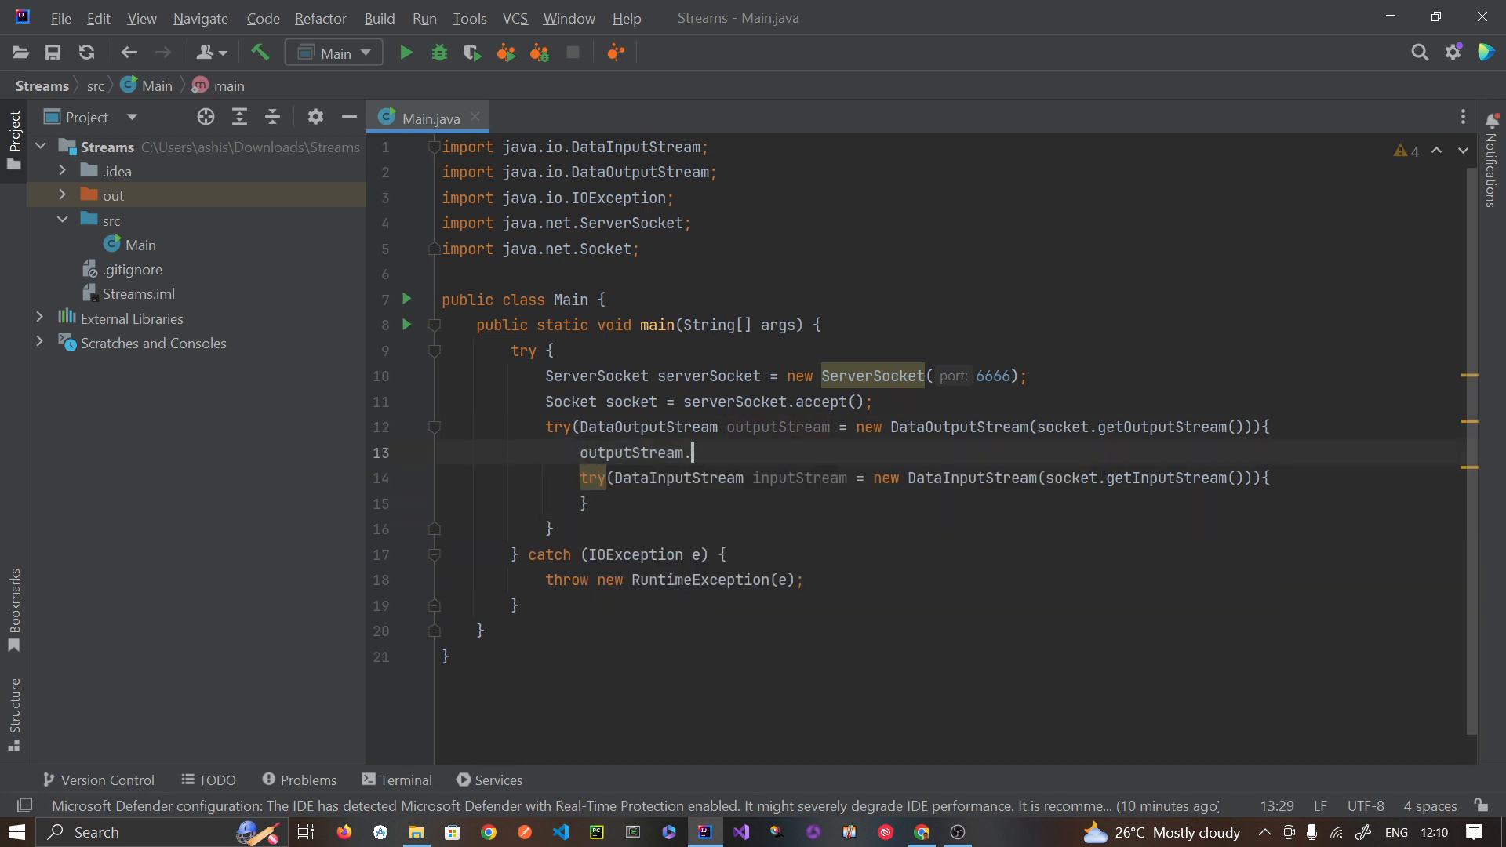
type(".f")
key("Tab")
type(";")
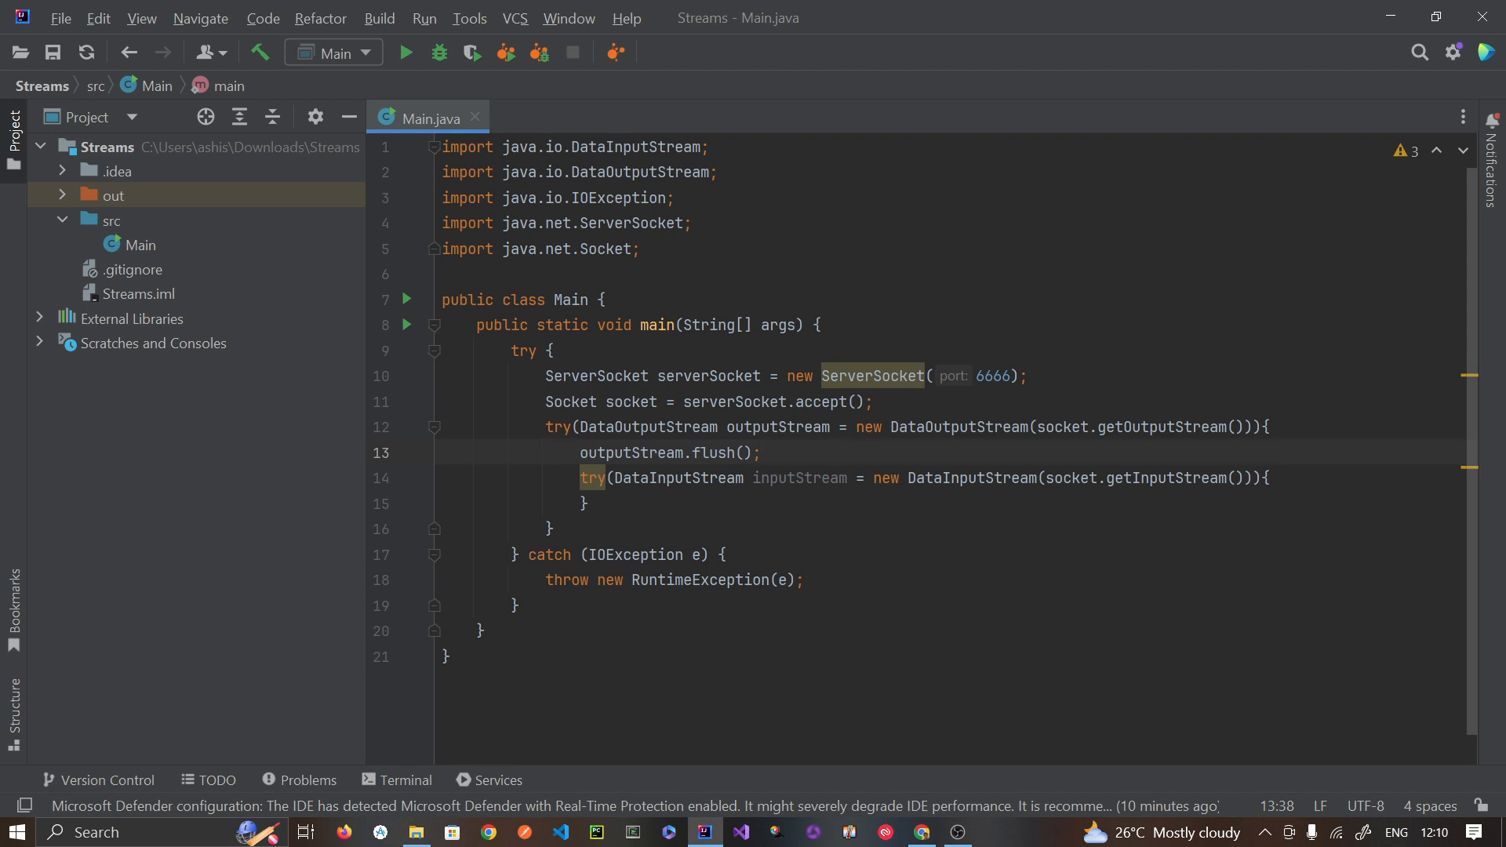
type(" // ")
type("In")
type("side")
Step: Add outputStream.writeUTF("Hi, From Server!!"); after the flush call
key("Return")
type("out")
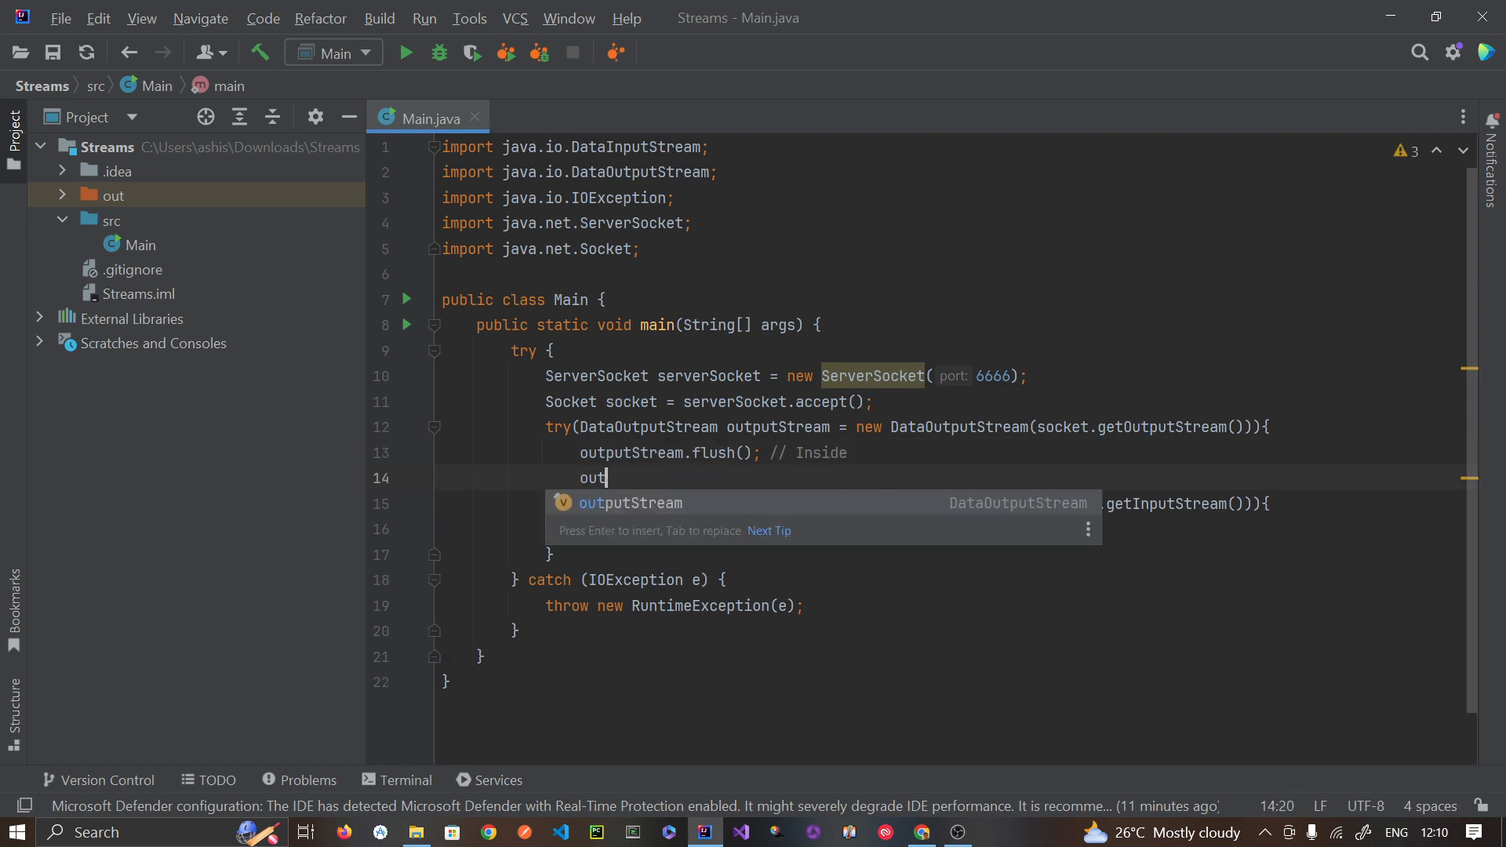
key("Tab")
type(".wr")
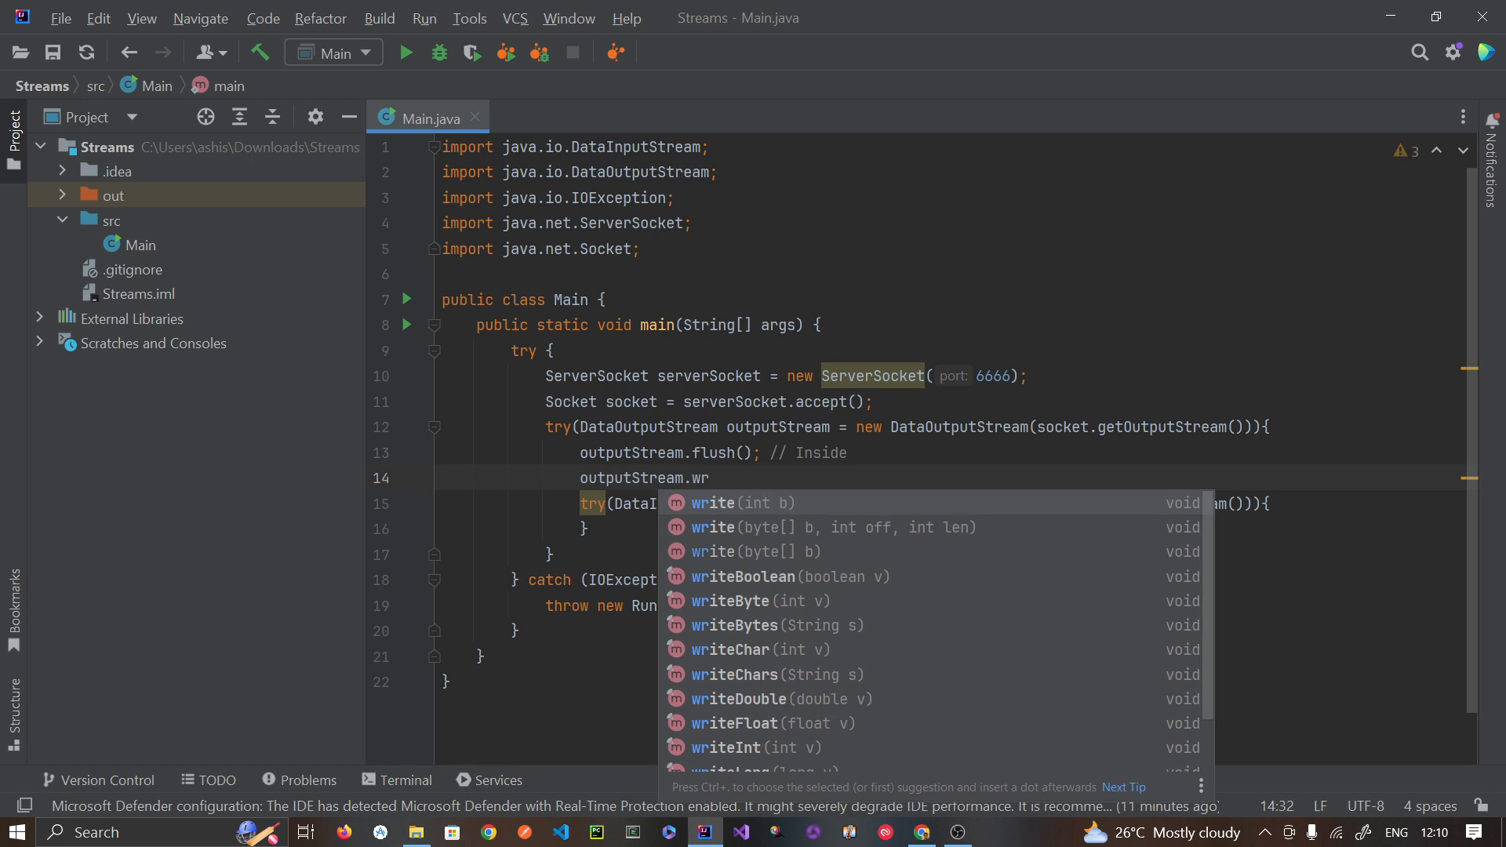
type("ite")
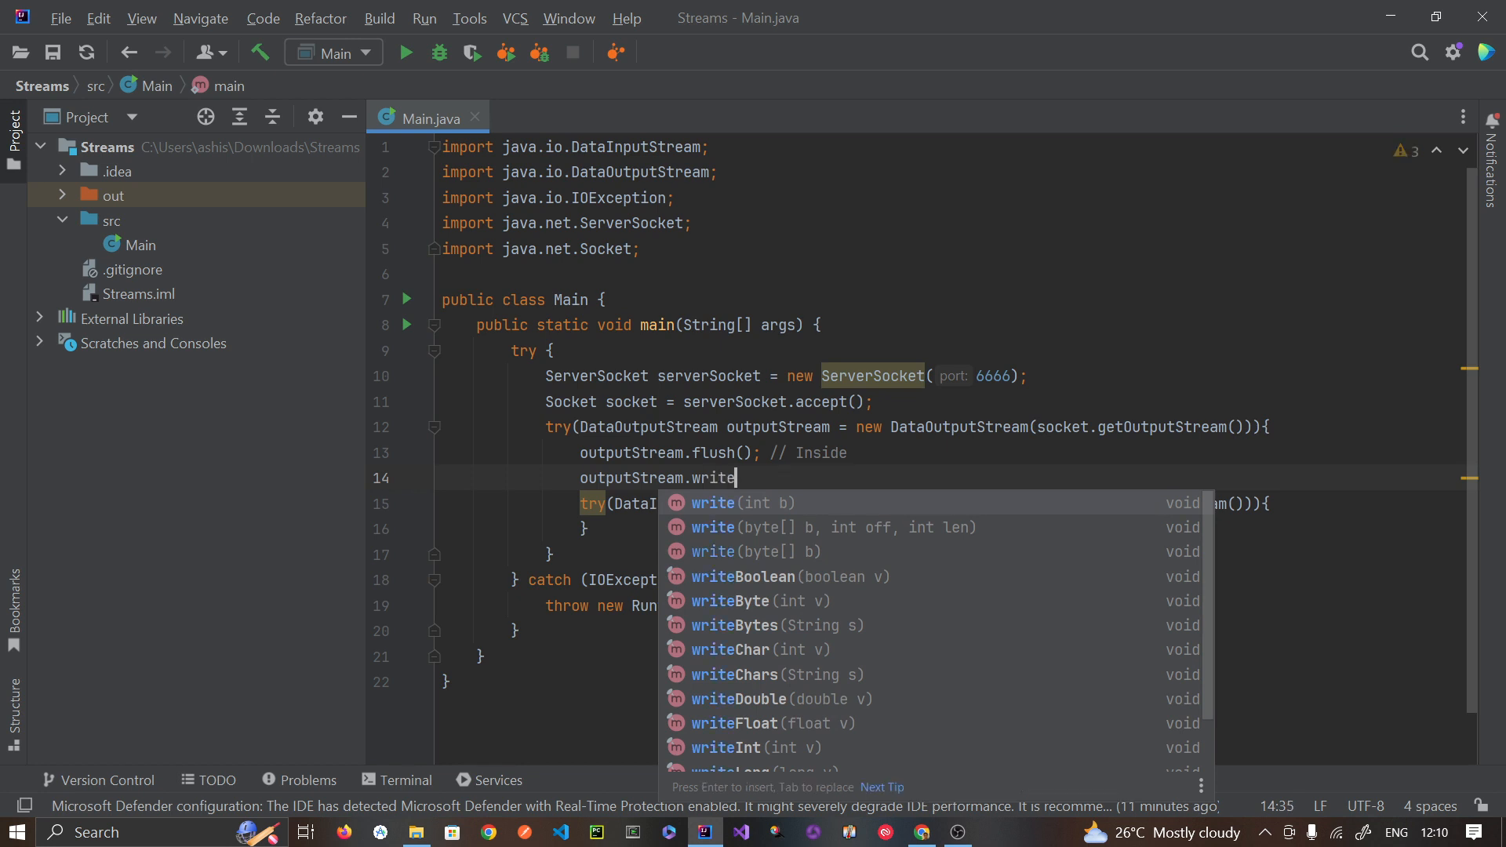
type("(")
key("BackSpace")
key("BackSpace")
type("UT")
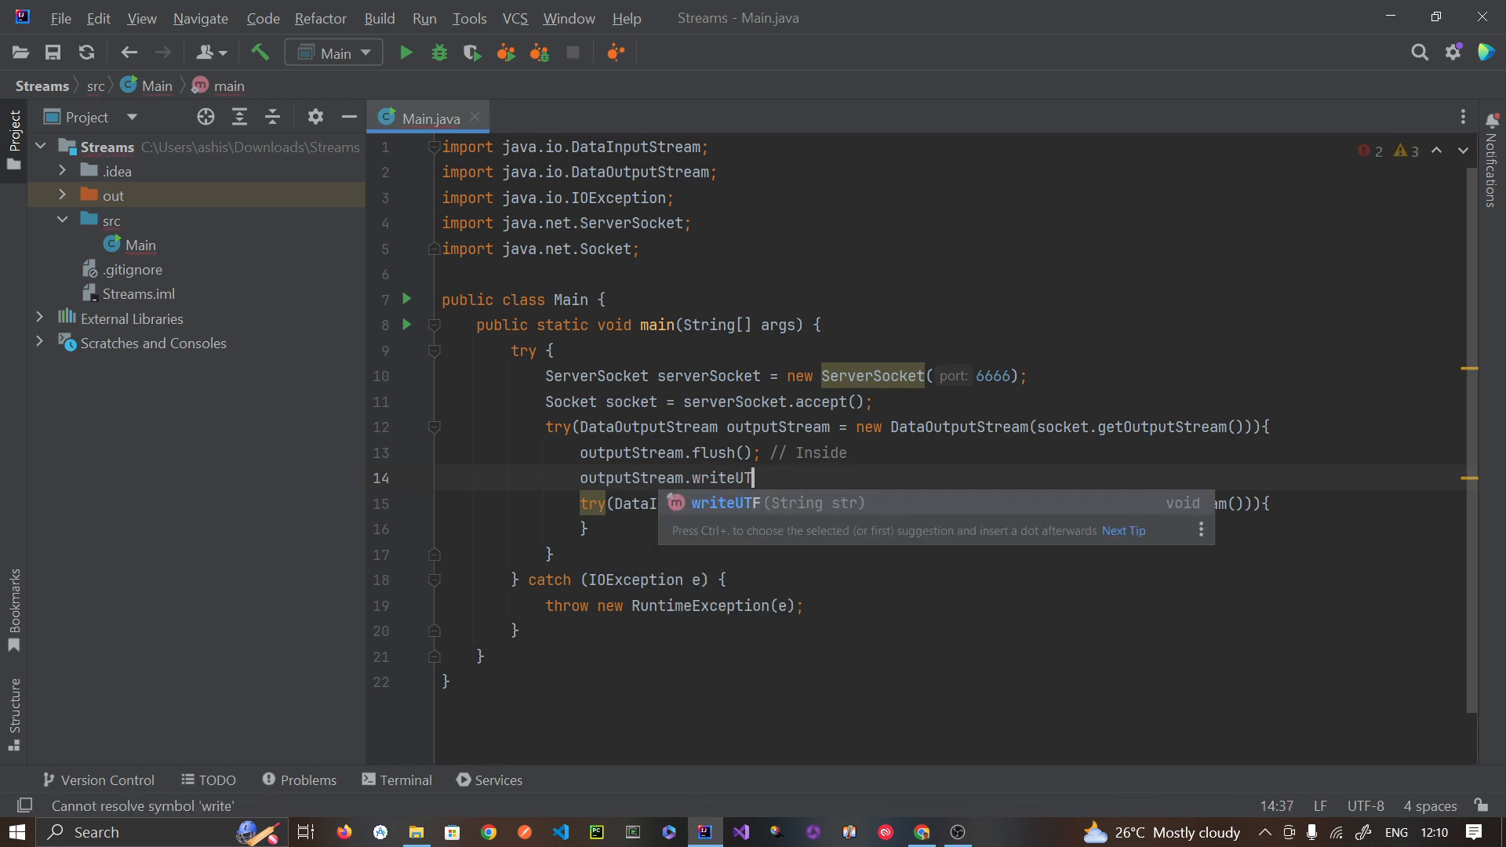
key("Return")
type(";")
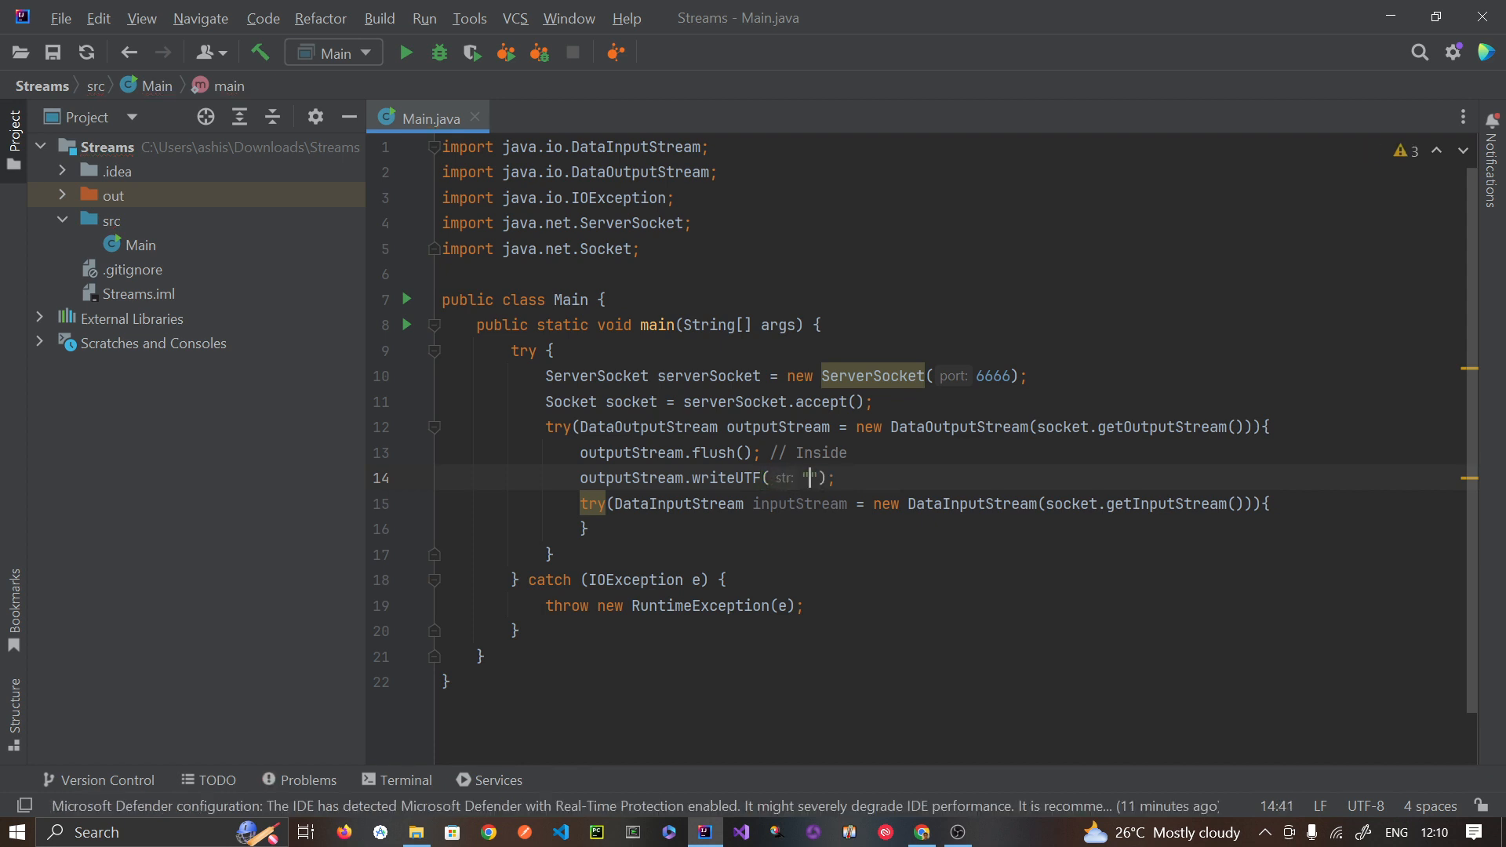
type("\"Hi")
type(", From ")
type("Server !!")
Step: Add an inputStream.readUTF() statement inside the inner try block
key("Down")
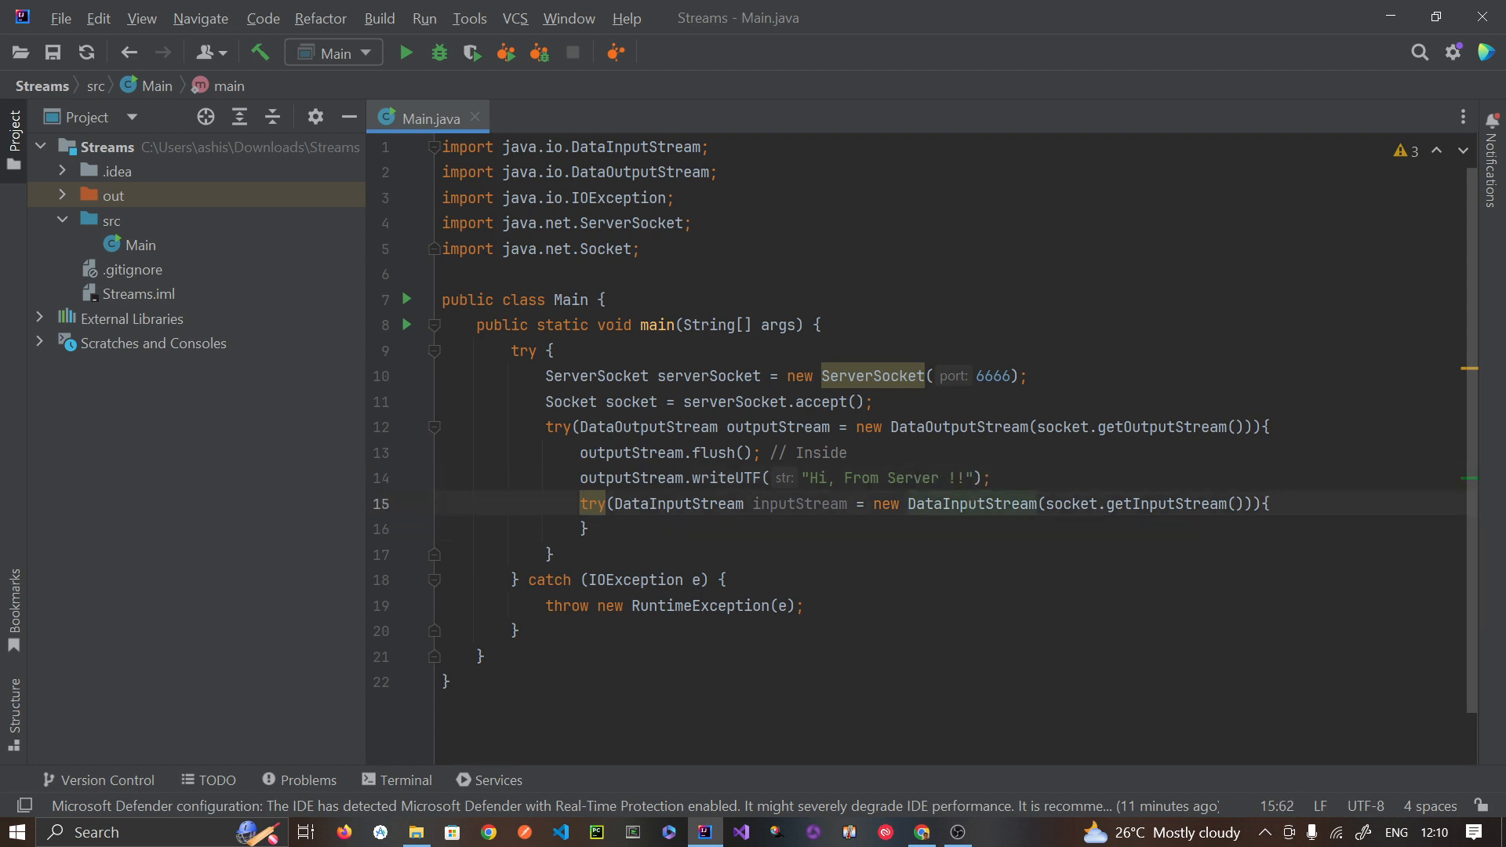
key("End")
key("Return")
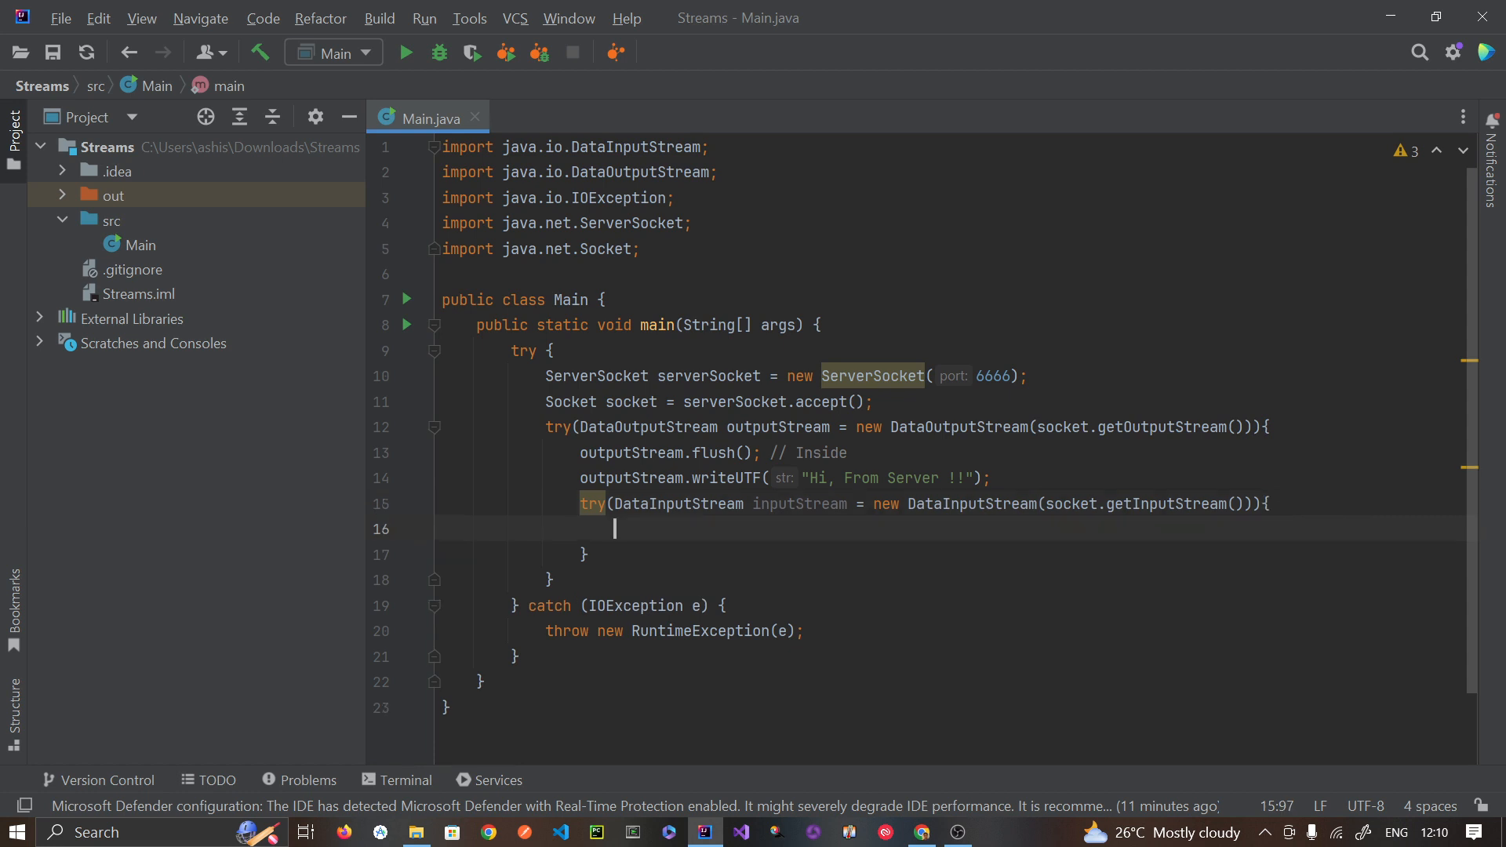
type("in")
key("Tab")
type(".")
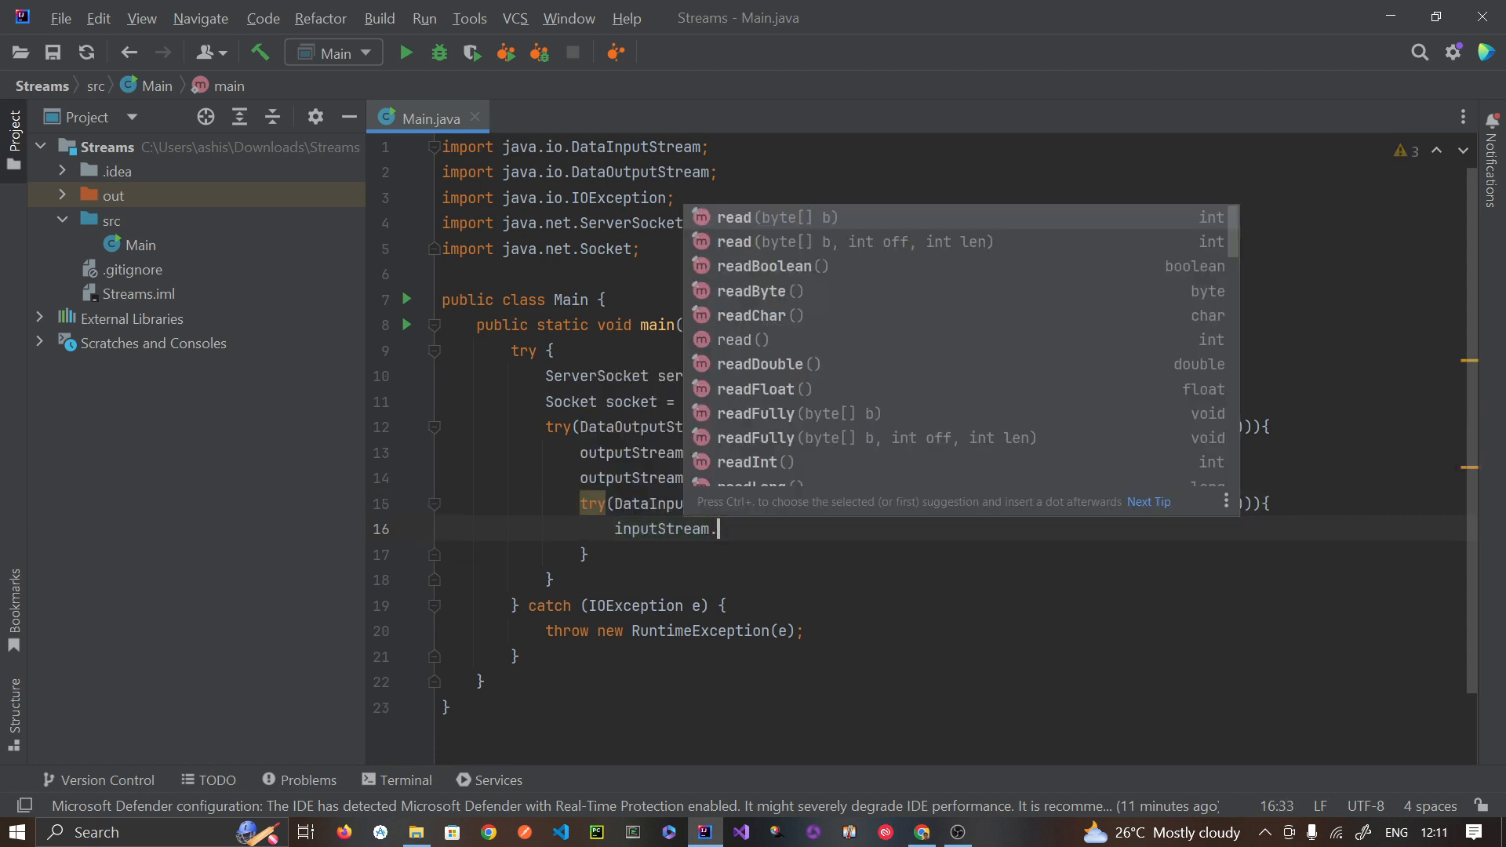
type("readU")
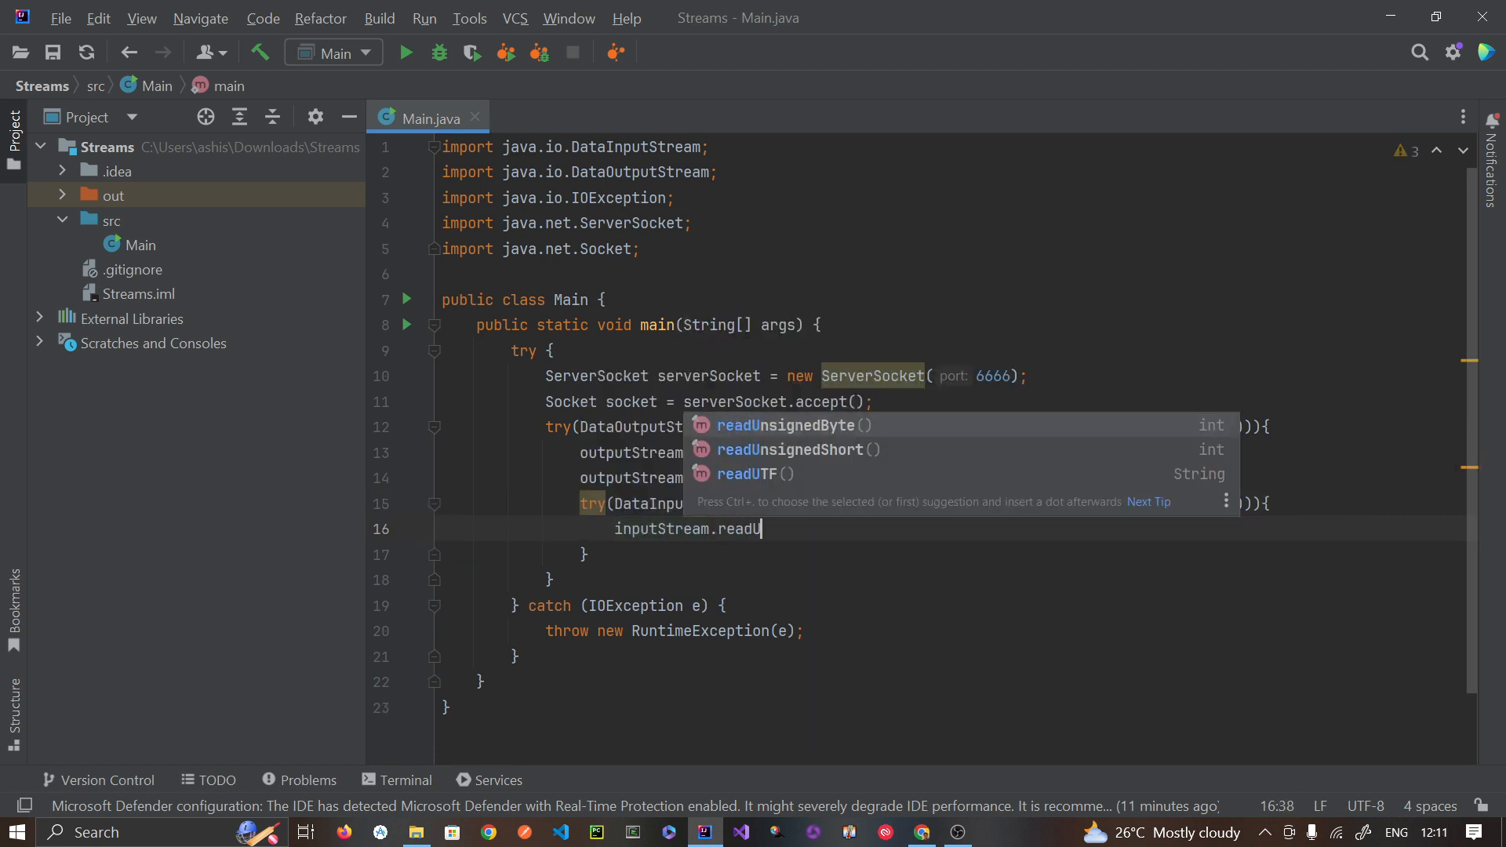
key("Down")
key("Down")
key("Return")
type(";")
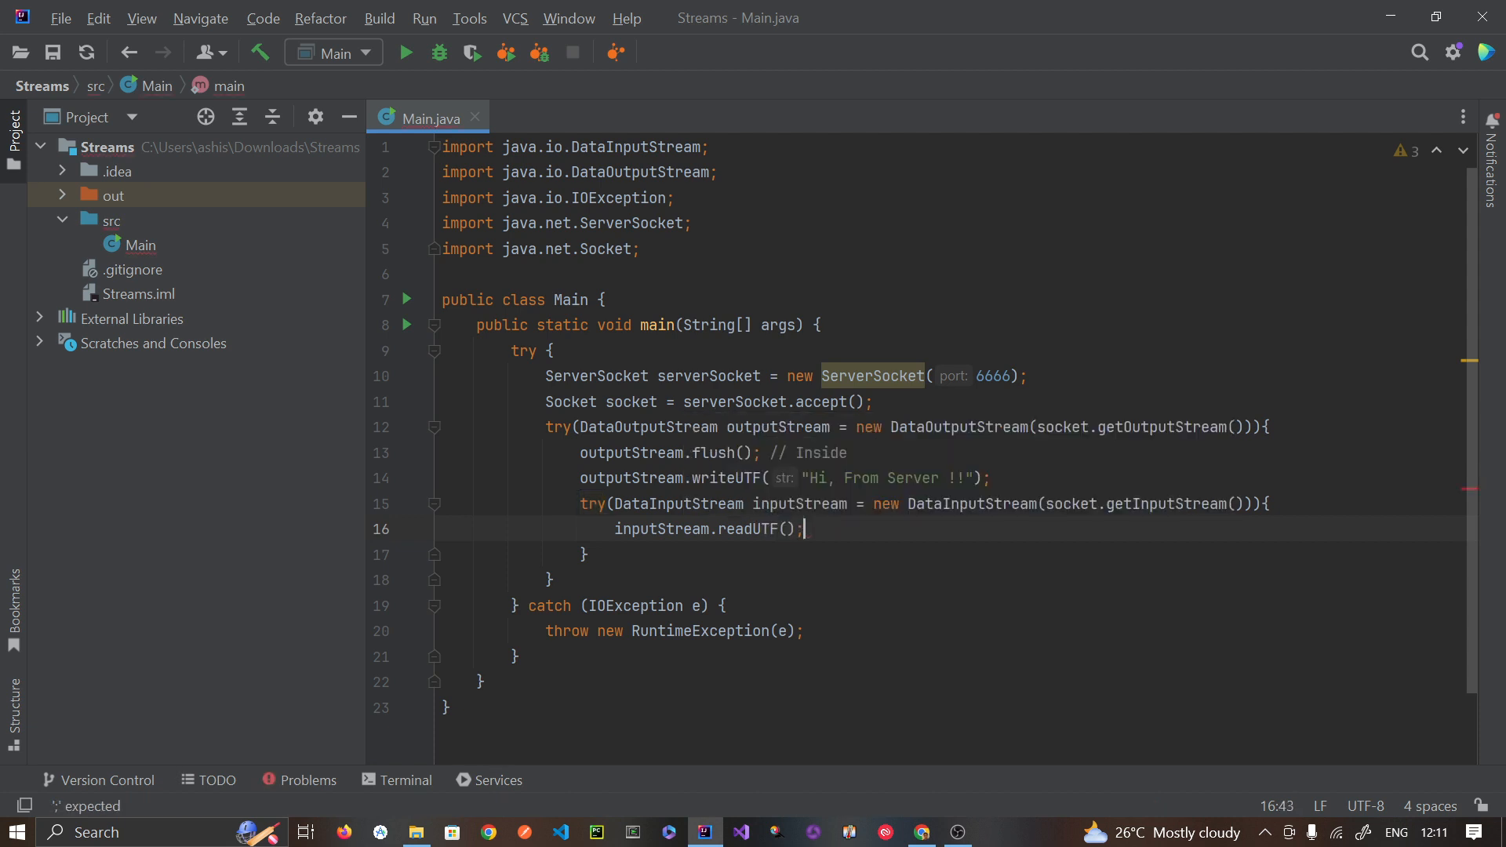
Step: Wrap readUTF() in System.out.println via sout and tidy the spacing in "Hi, From Server!!"
key("Home")
type("souinpu")
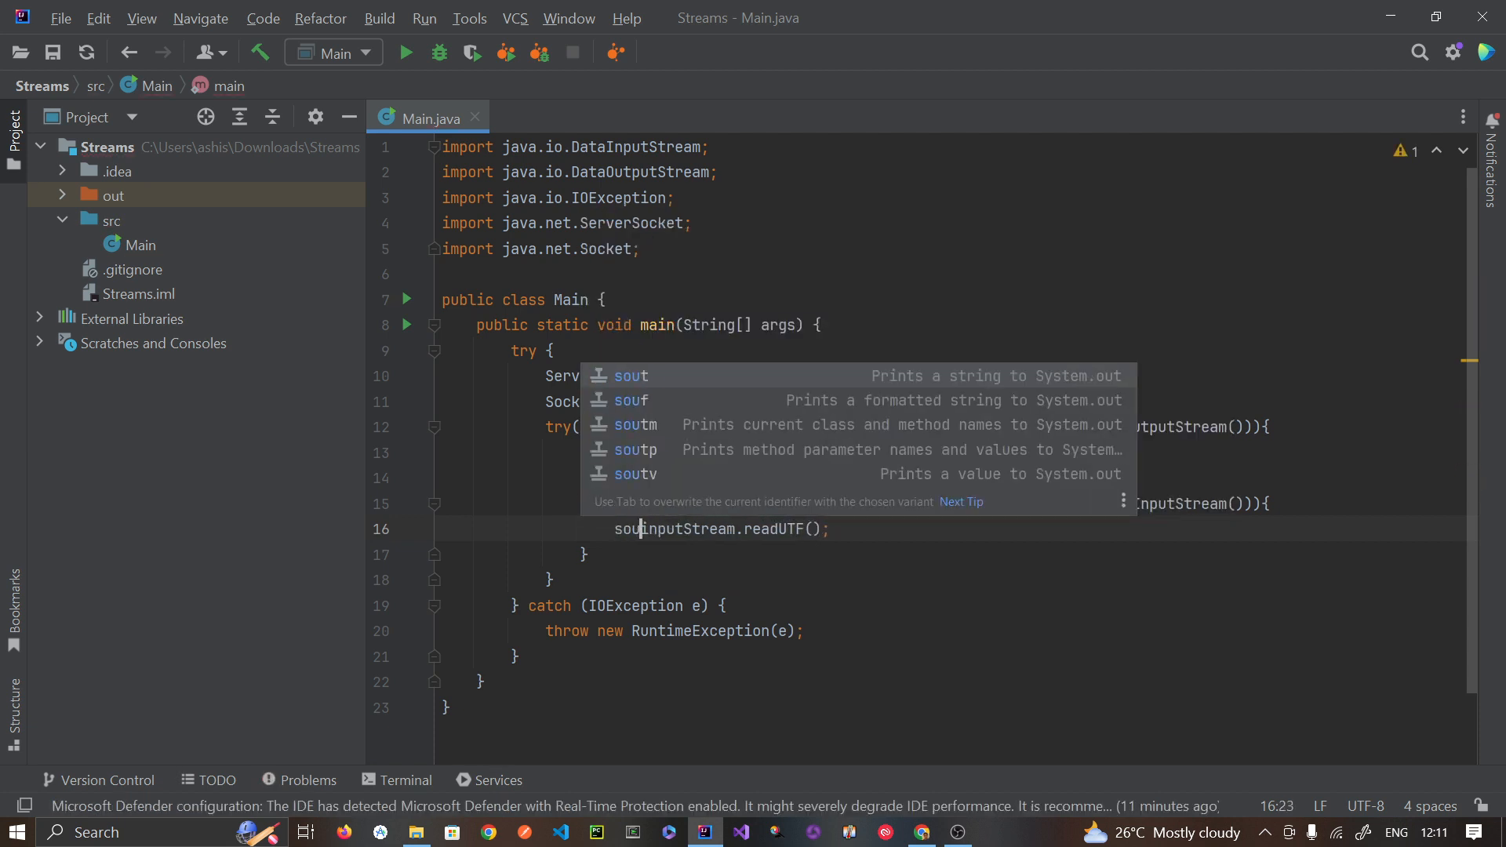
type("t")
key("Tab")
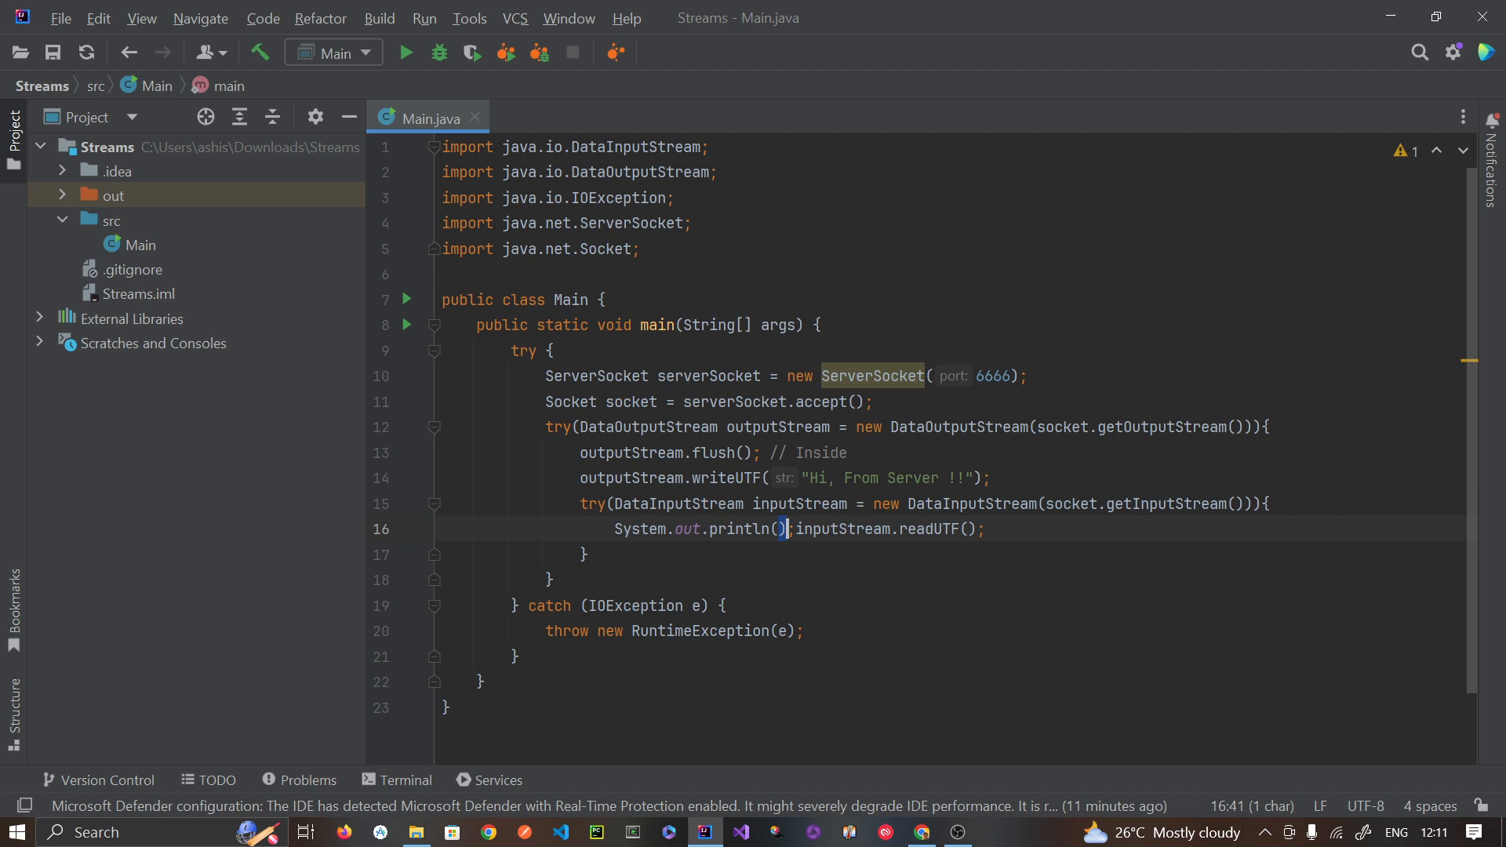
key("shift+Right")
key("BackSpace")
key("BackSpace")
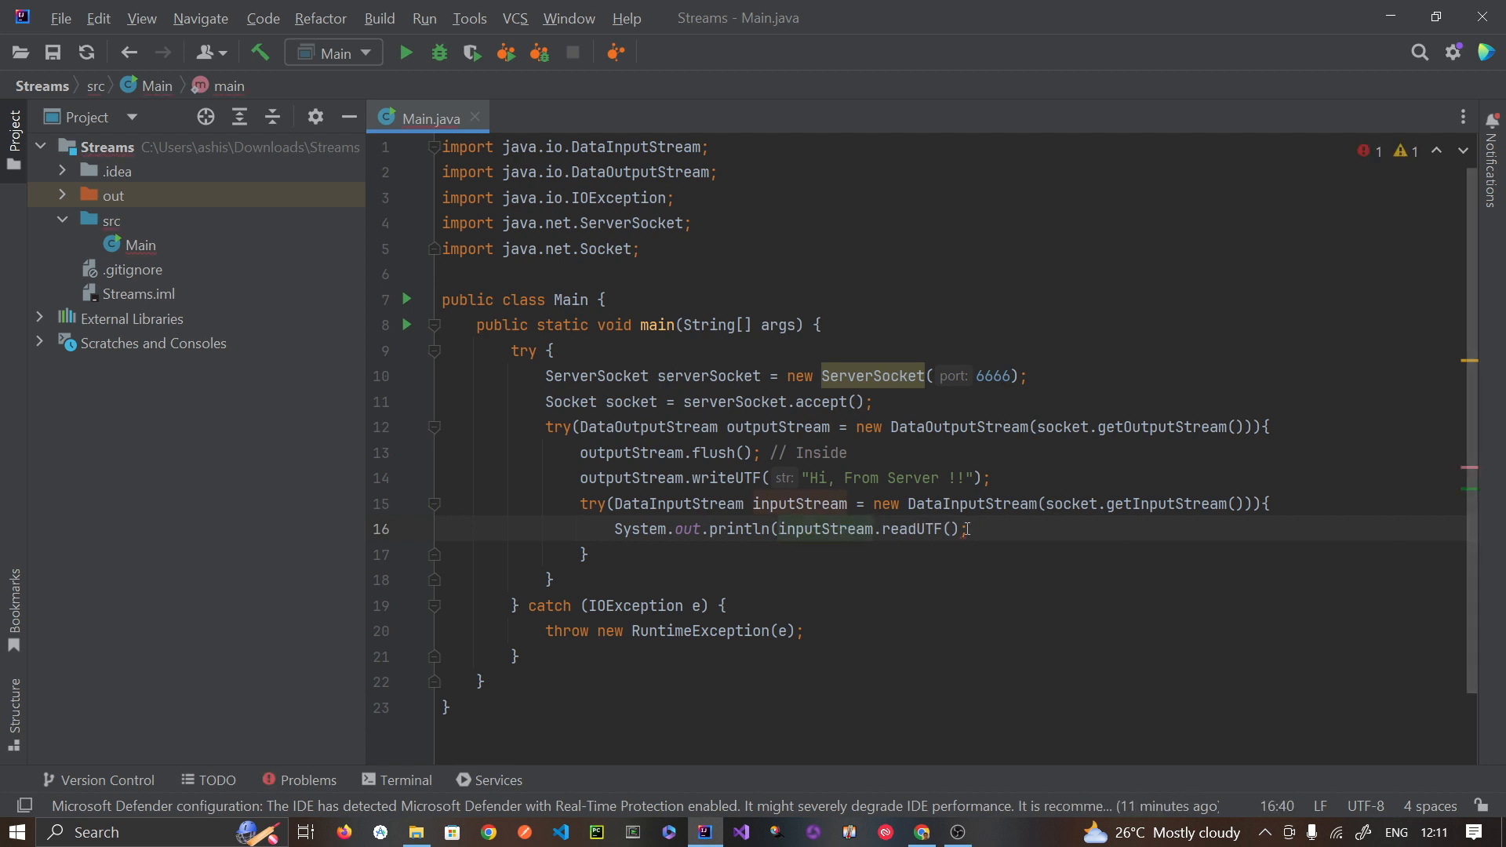
key("End")
key("Left")
type(")")
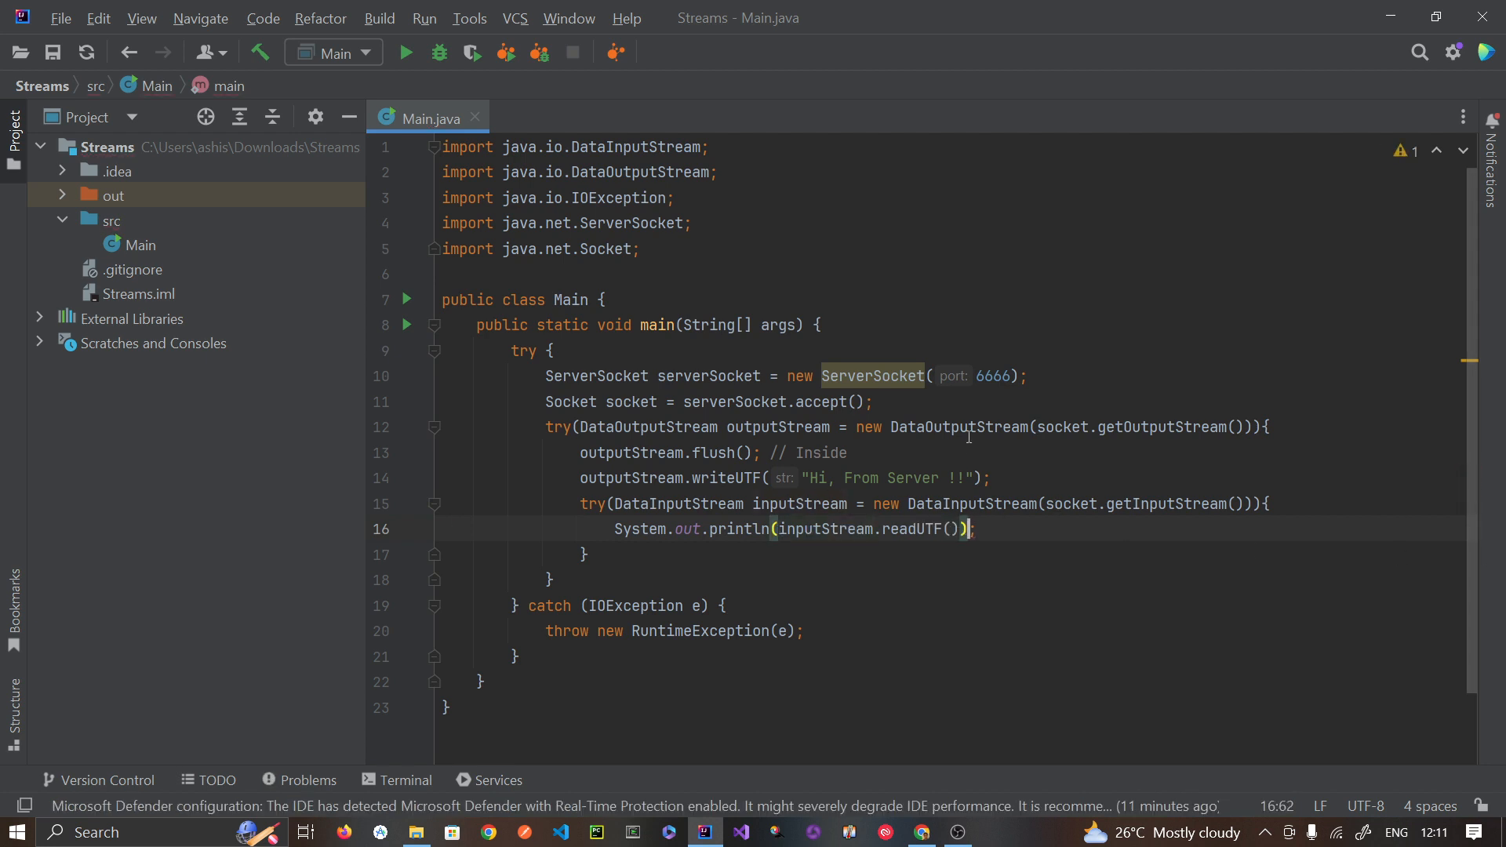
left_click(973, 503)
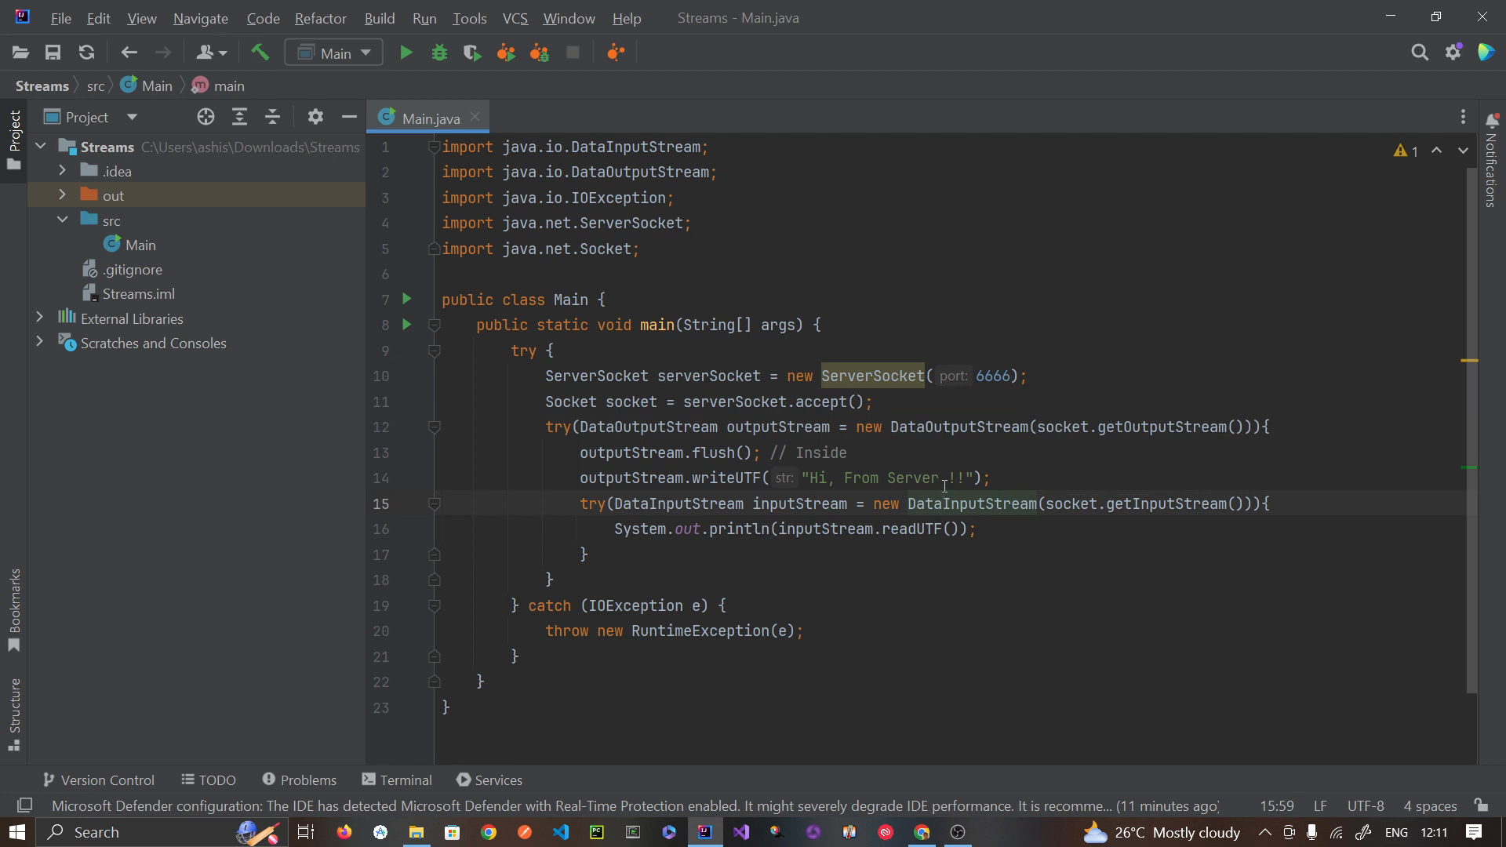
left_click(945, 478)
key("BackSpace")
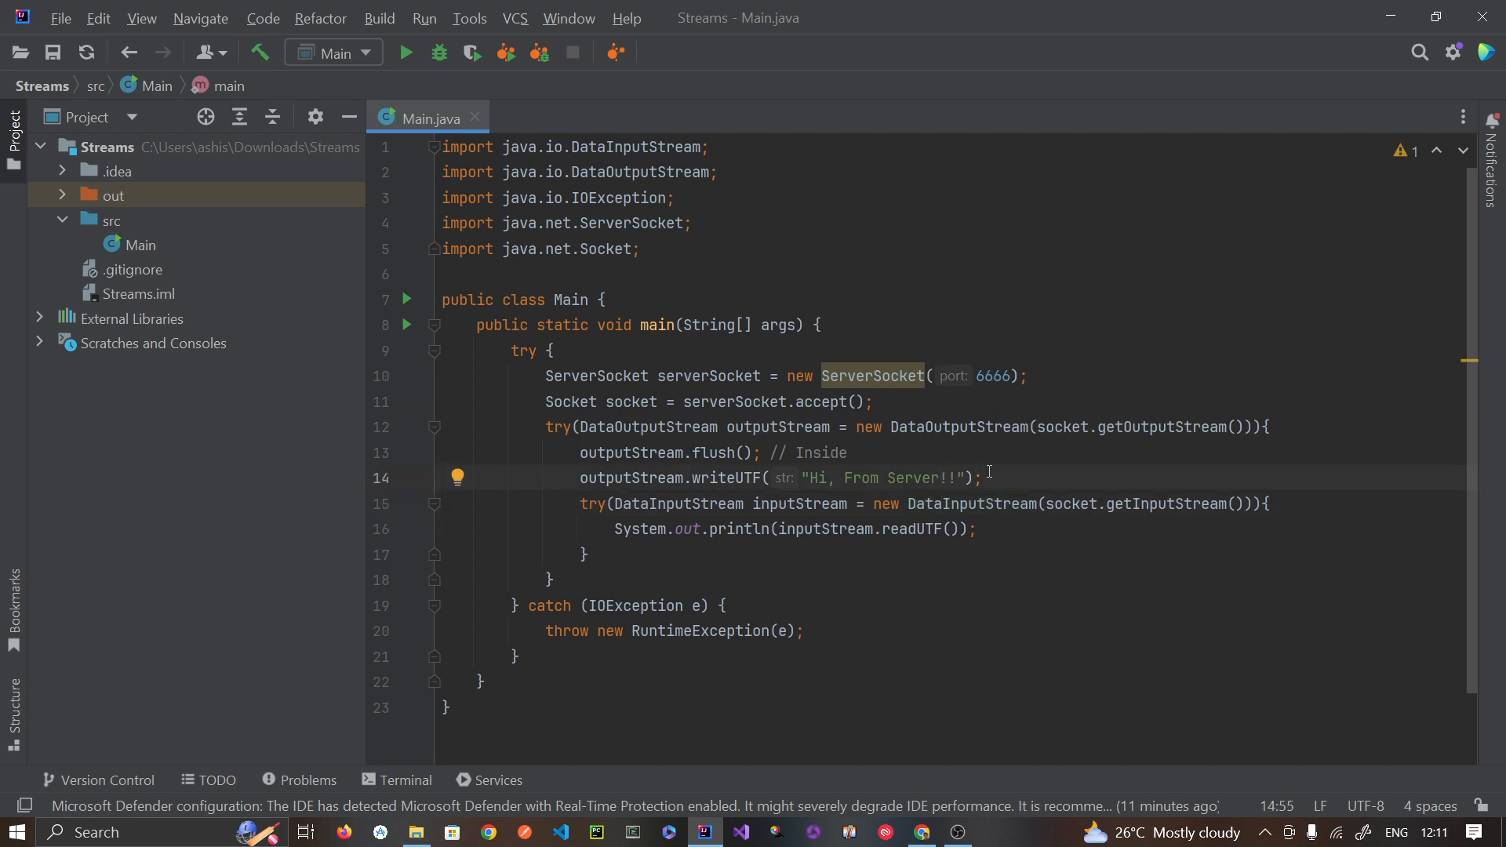
Step: Add an outputStream.flush(); call right after the writeUTF line
left_click(1057, 505)
key("Up")
key("Return")
type("ou")
key("Tab")
type(".f")
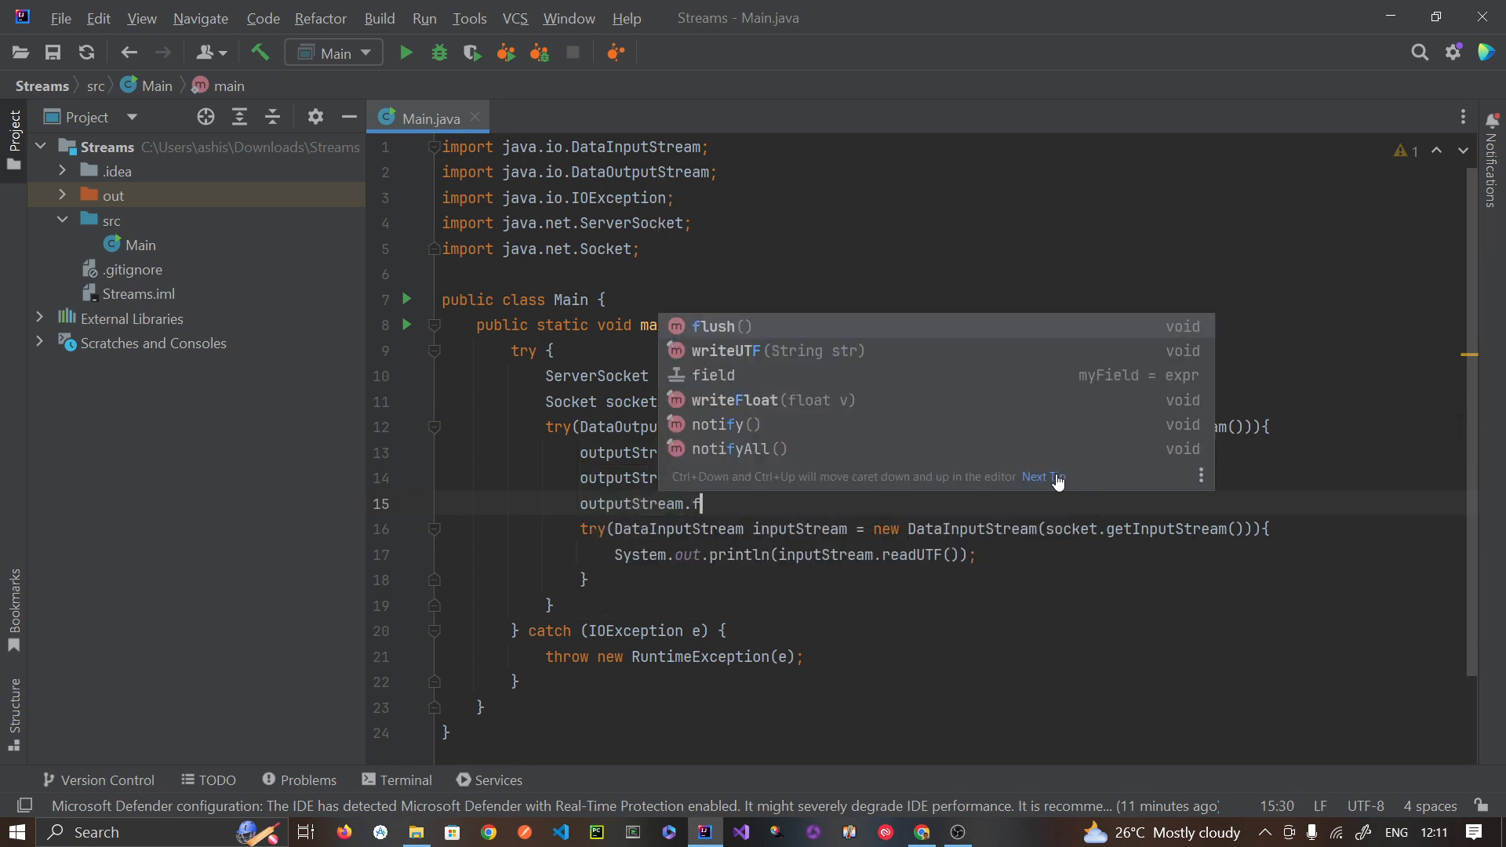
key("Tab")
type(";")
key("Up")
key("Up")
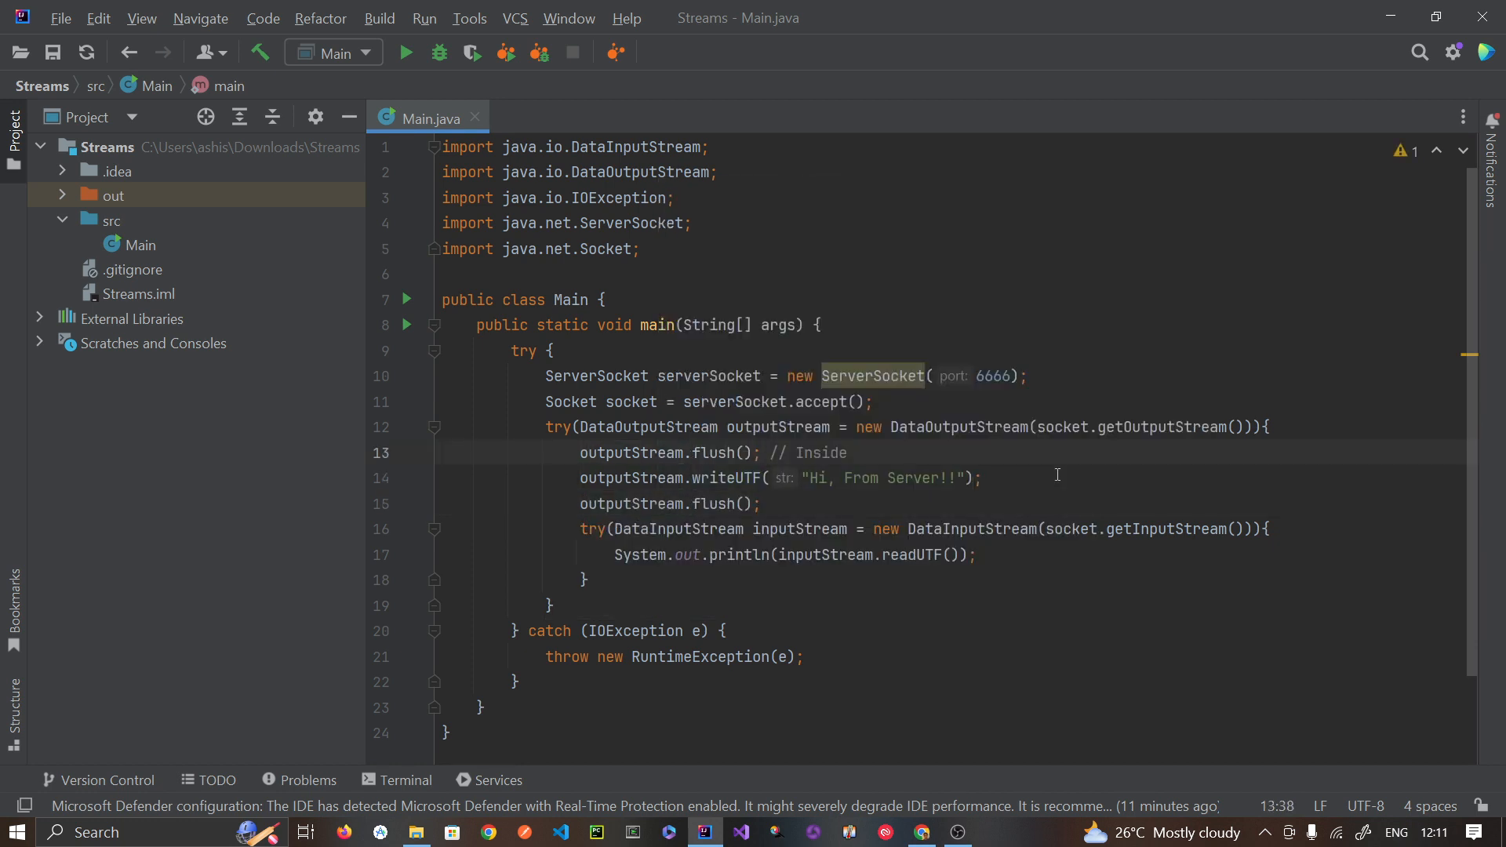
Step: Delete the duplicated flush // Inside line so the greeting is flushed only once
key("Home")
key("shift+Down")
key("Delete")
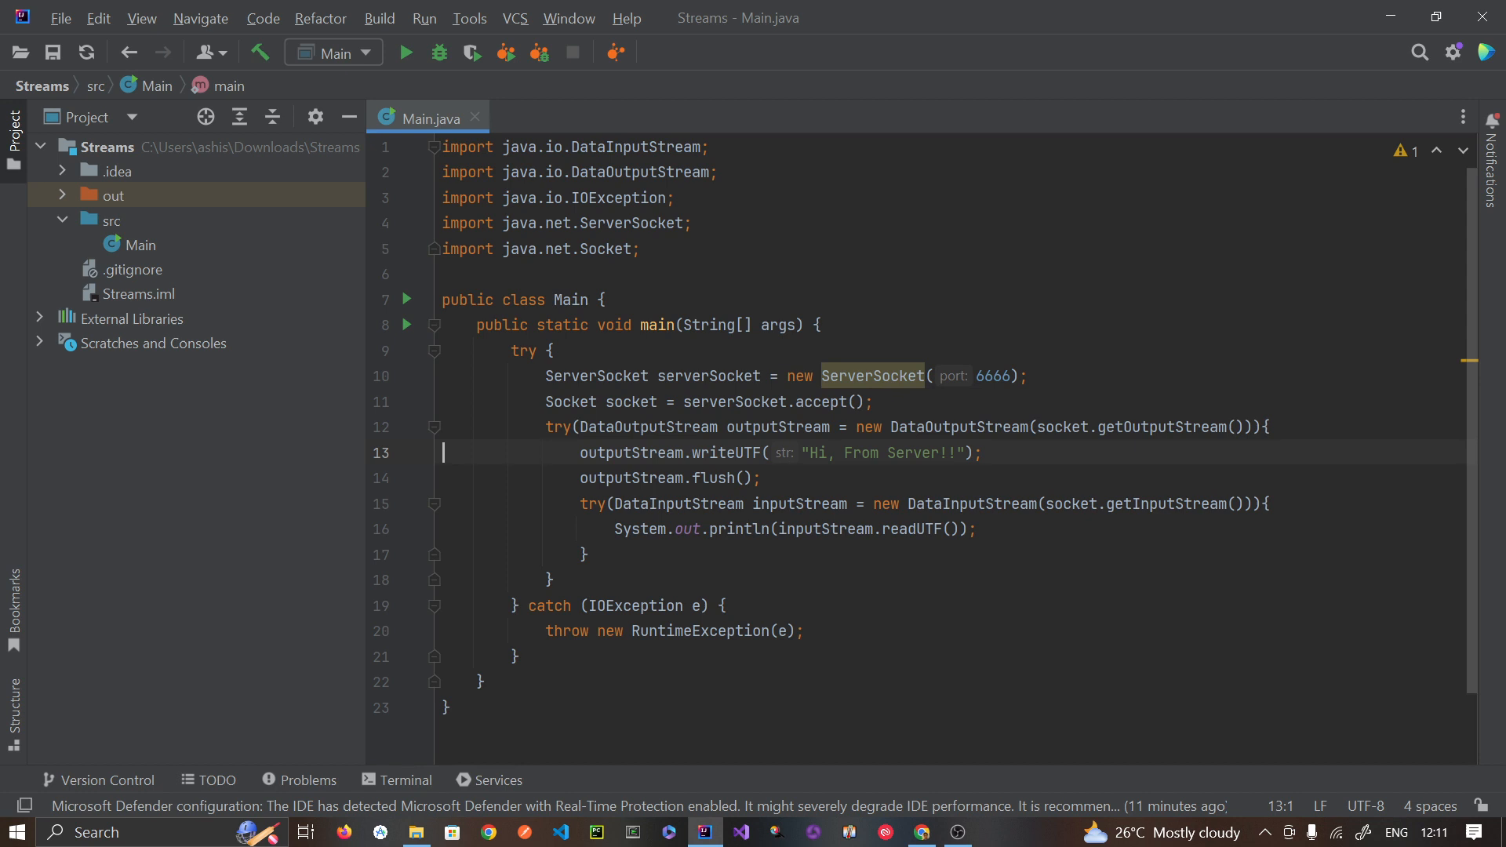
left_click(1012, 503)
left_click(906, 483)
left_click(816, 455)
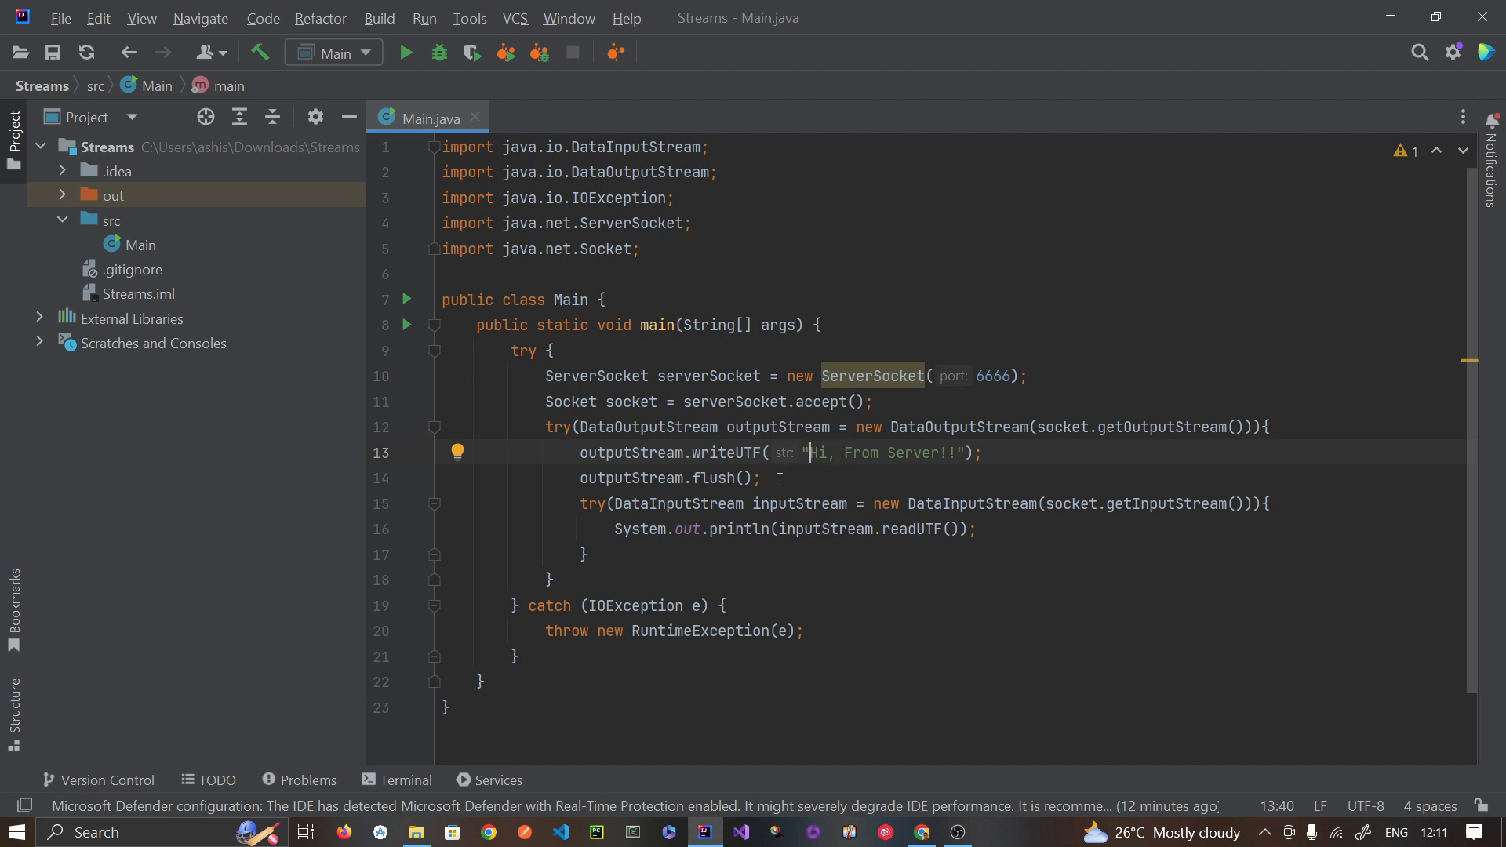
left_click(789, 478)
left_click(1035, 453)
left_click(731, 478)
left_click(802, 475)
left_click(750, 550)
Step: Create a new Java class in the src folder, initially named Clinet
right_click(176, 222)
mouse_move(282, 159)
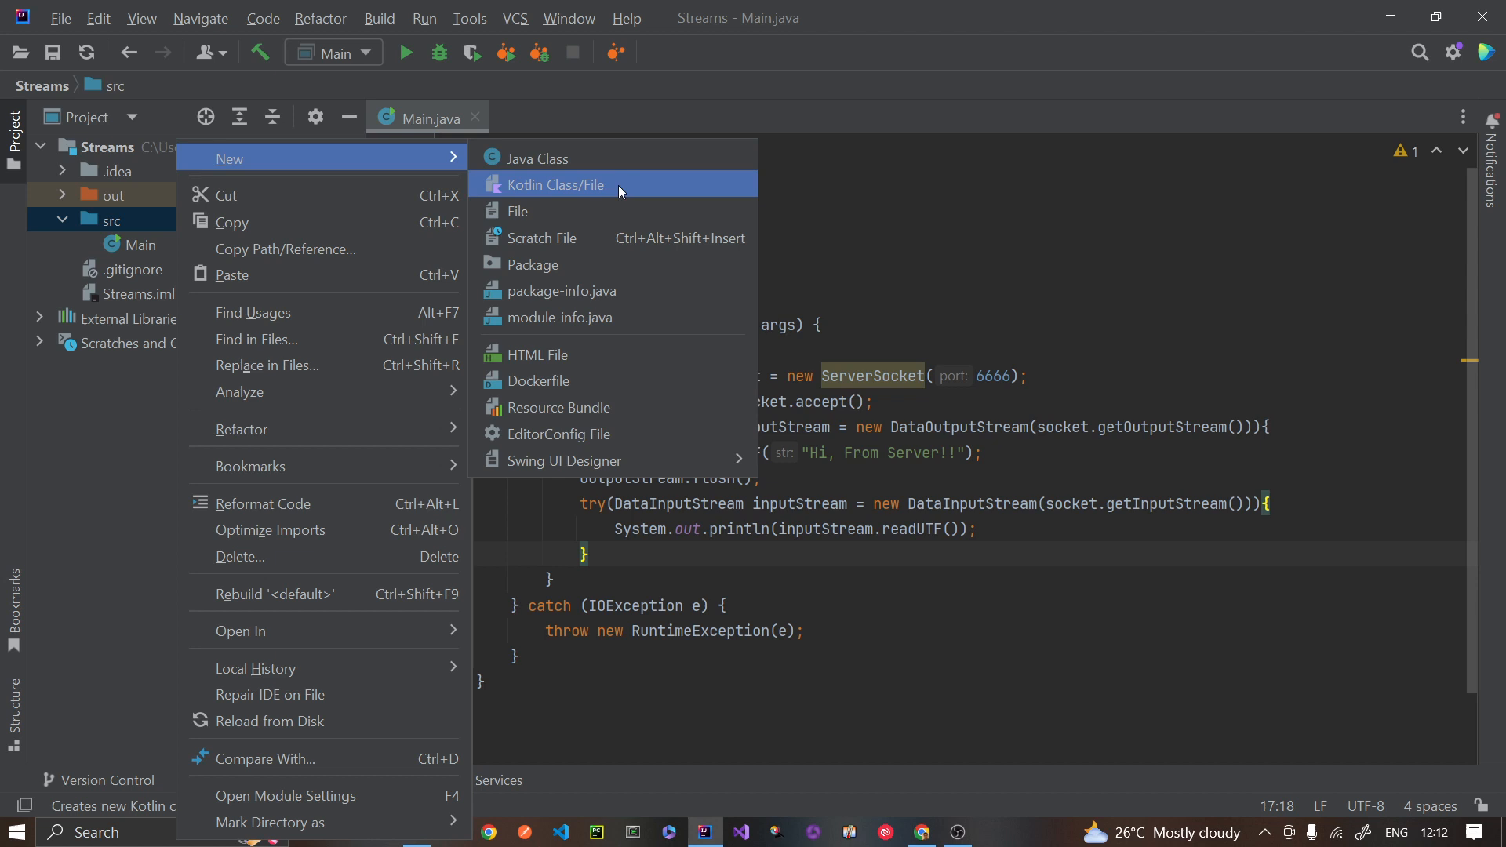
left_click(631, 157)
type("C")
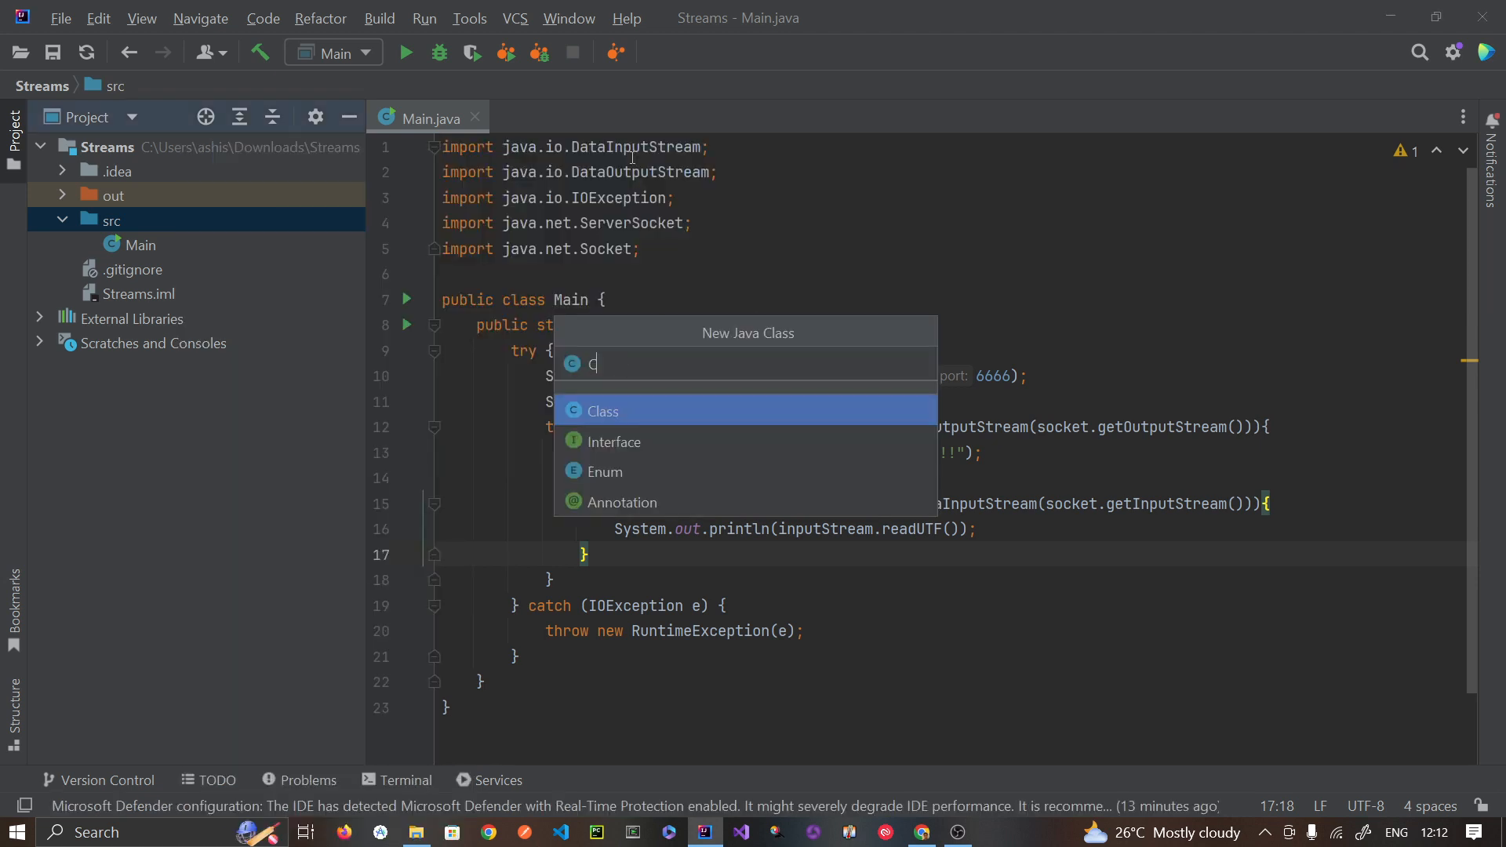
type("linet")
key("Return")
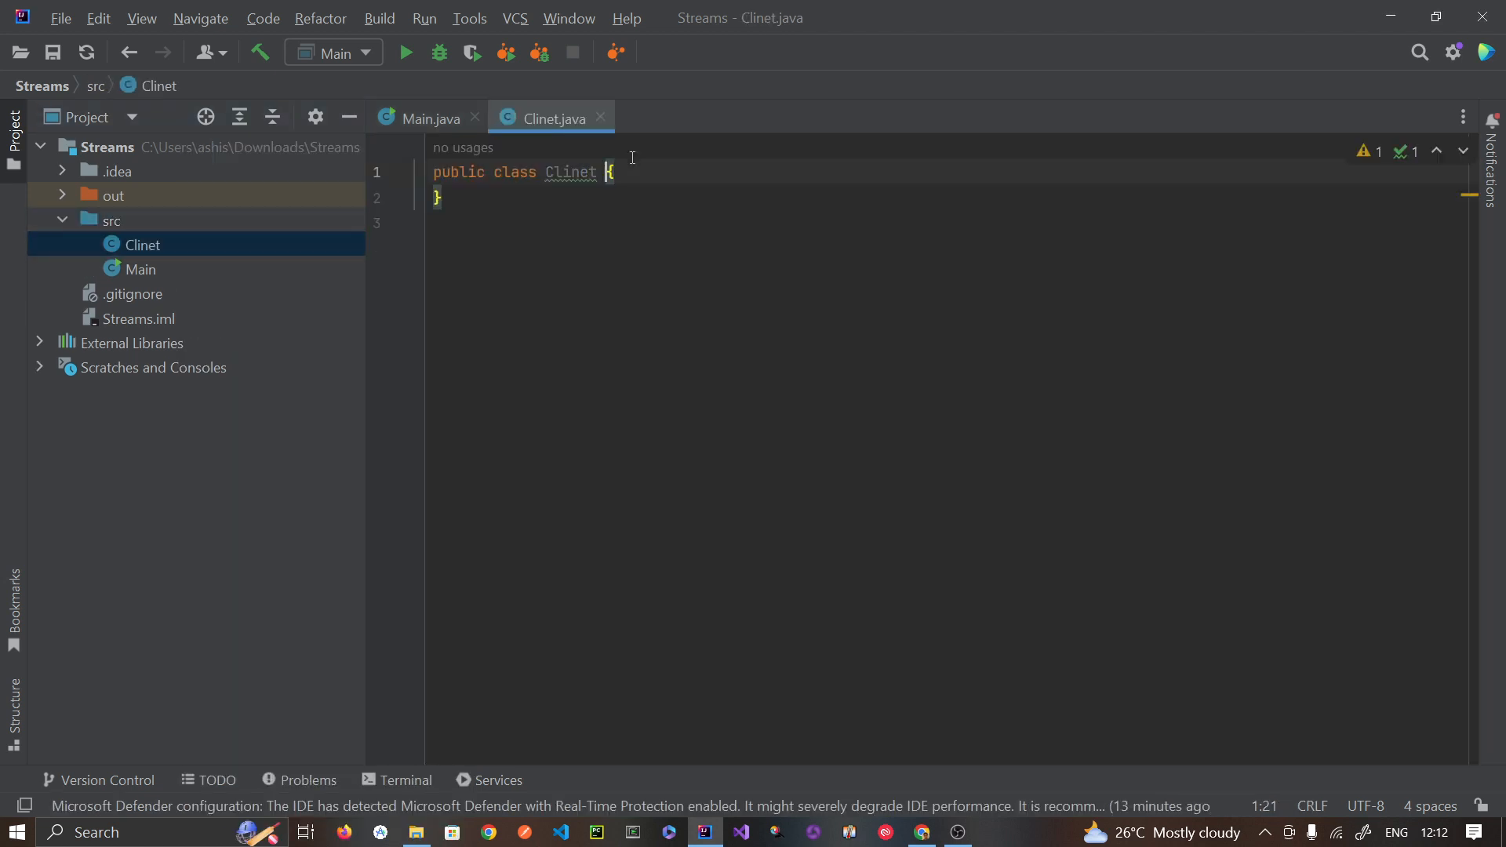
Step: Rename the misspelled class Clinet to Client with Refactor > Rename
double_click(571, 171)
right_click(570, 172)
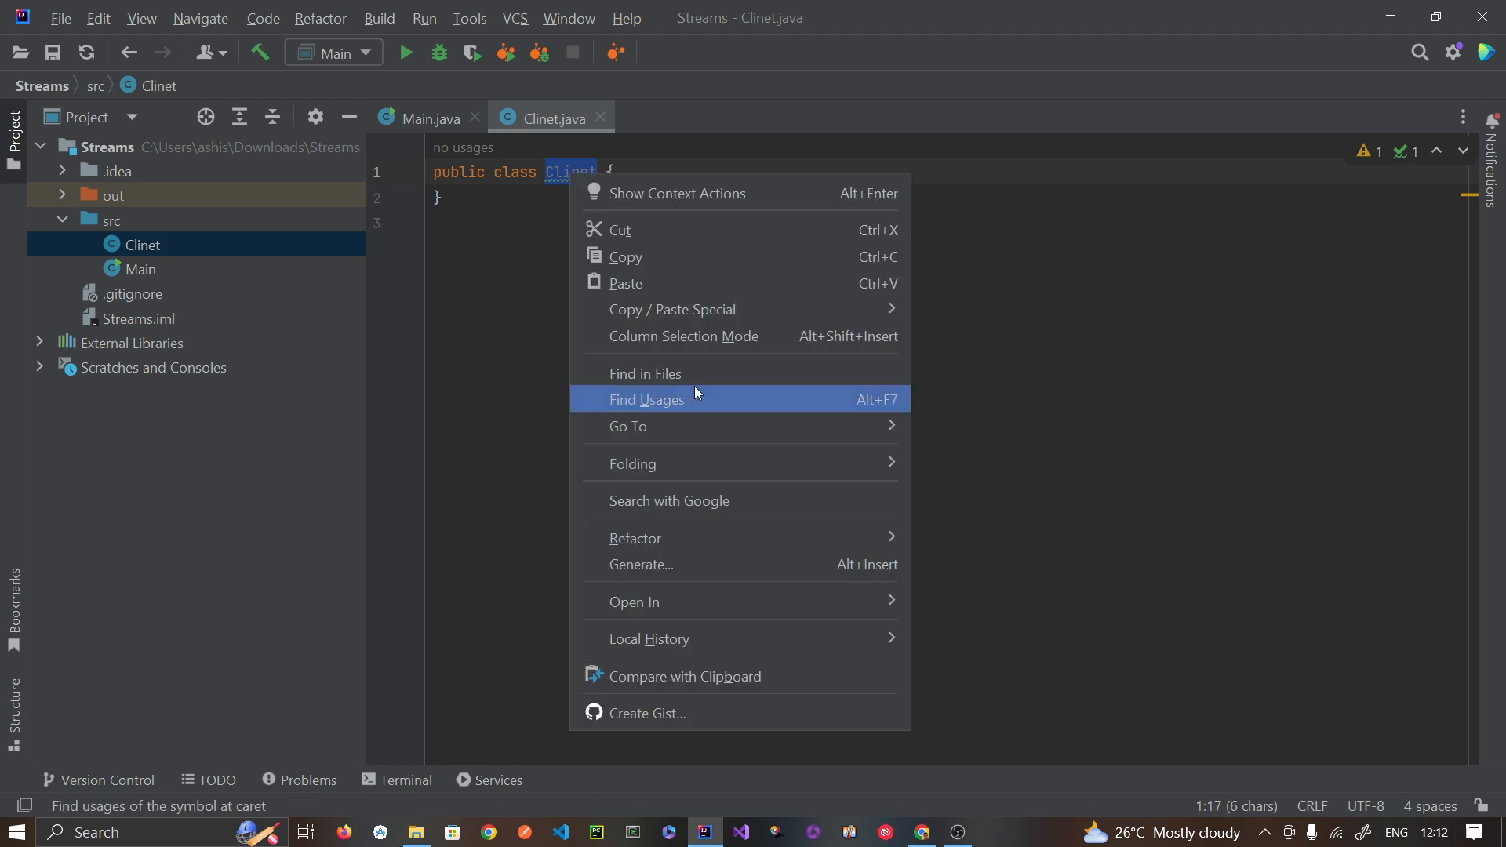
mouse_move(659, 538)
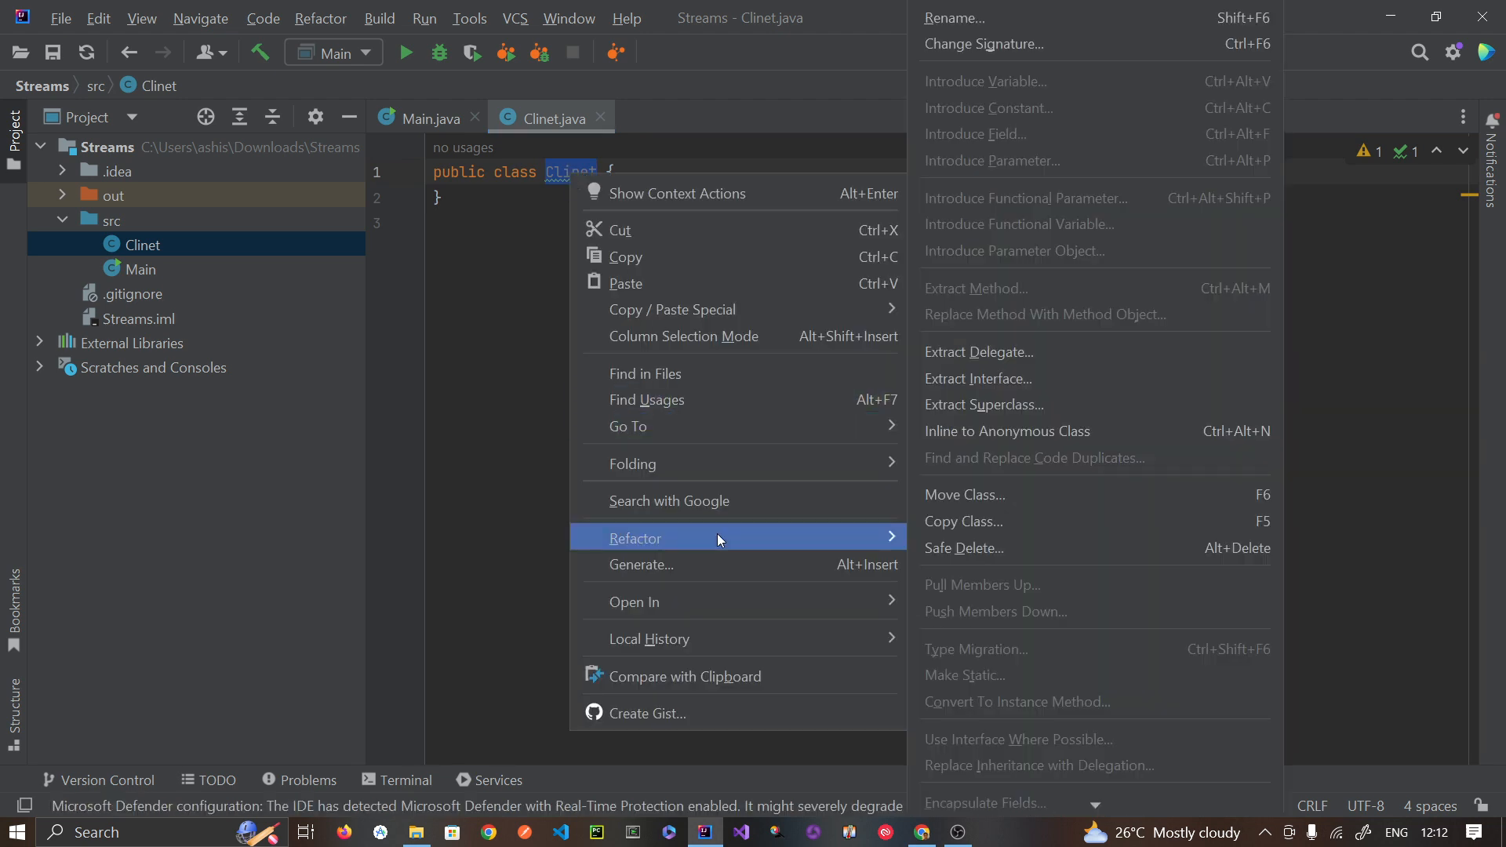
left_click(1007, 18)
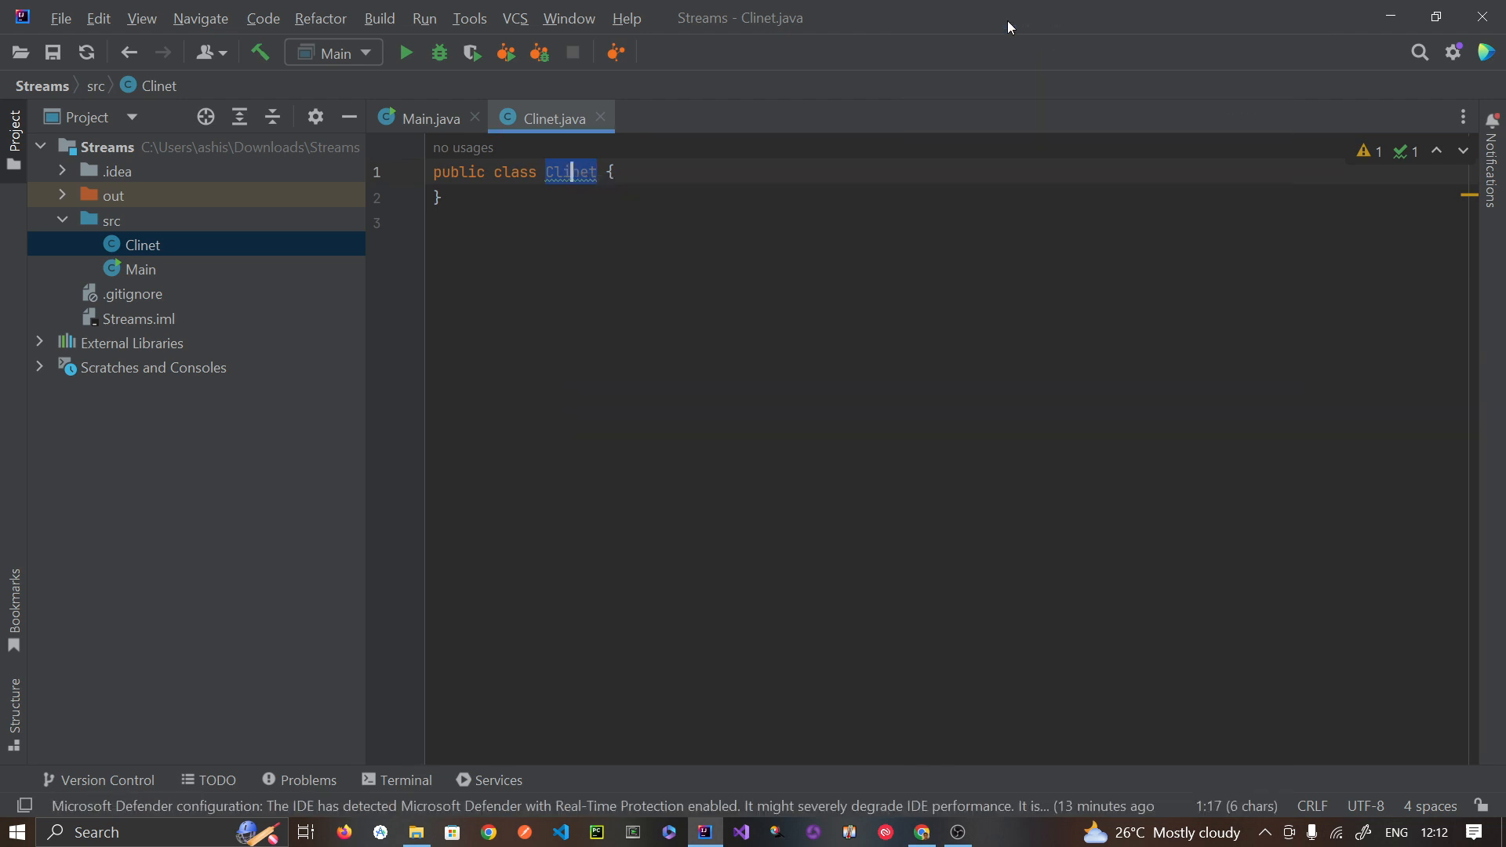
key("shift+F6")
key("BackSpace")
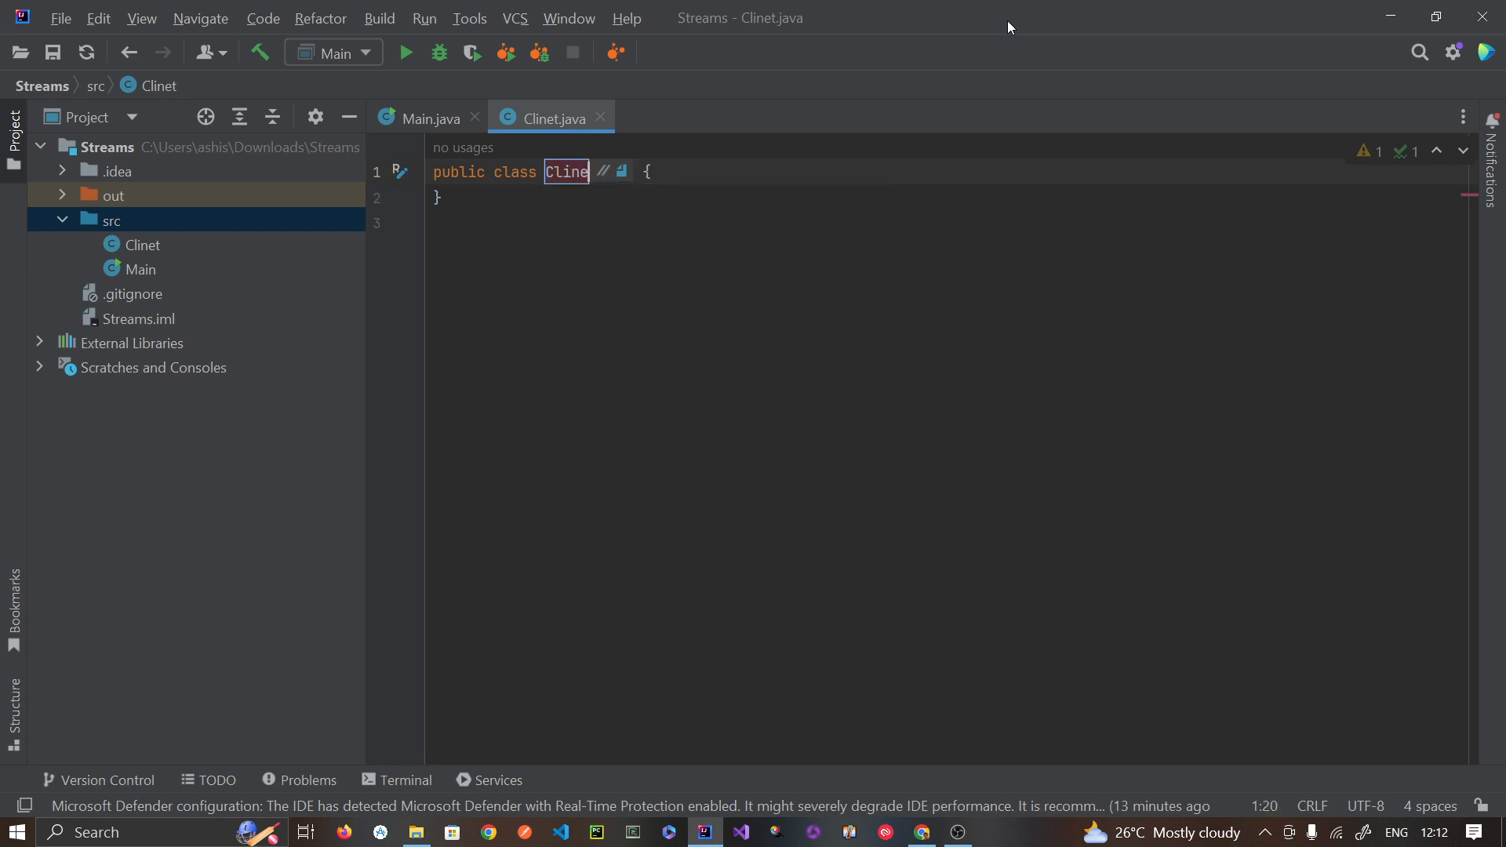
key("BackSpace")
key("BackSpace")
type("ent")
key("Return")
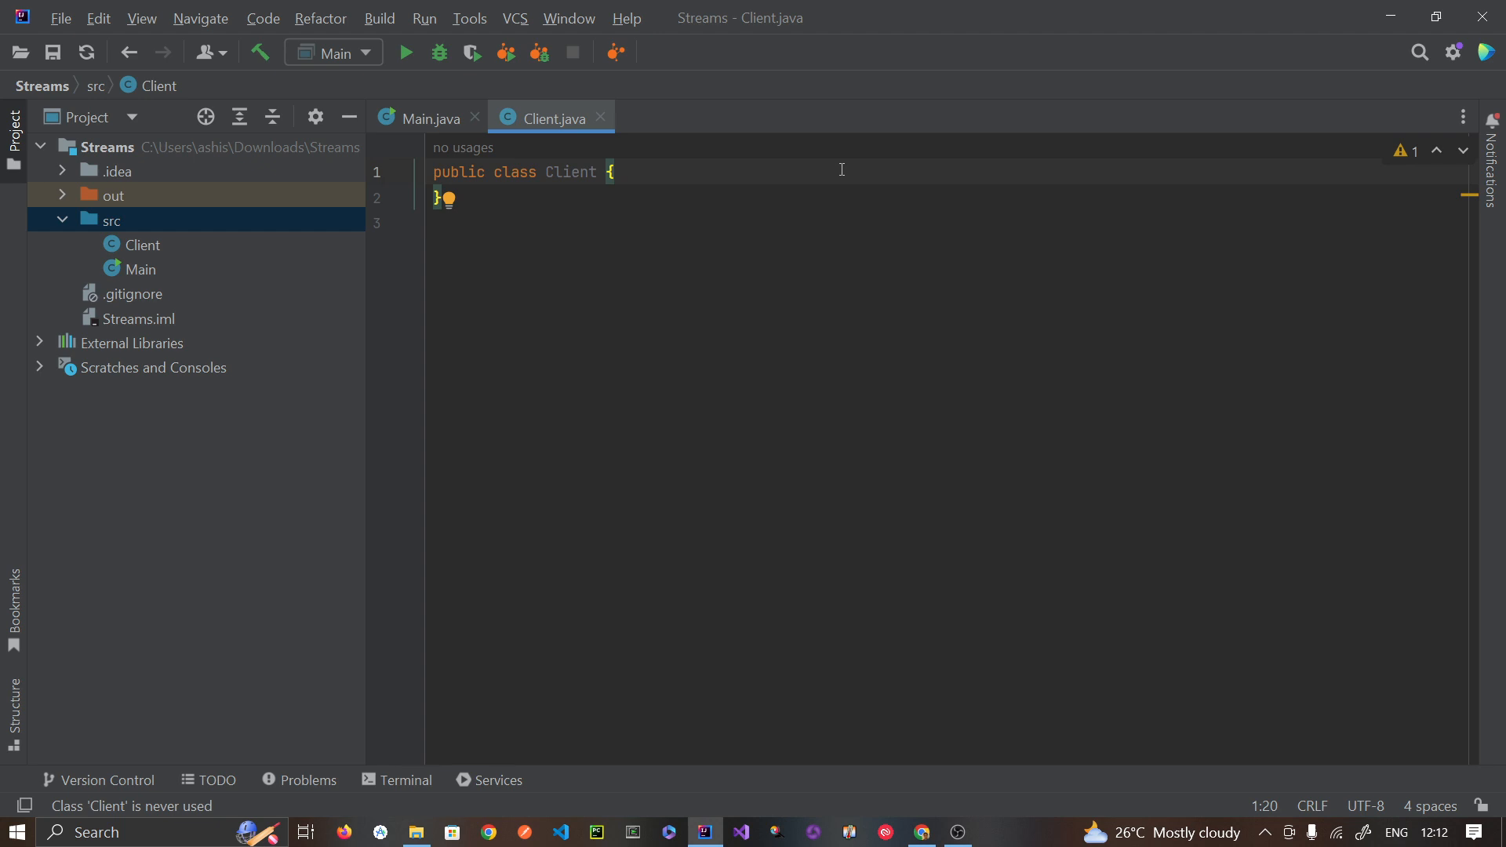
Step: Add a main method with an empty body to the Client class
key("Return")
type("pu")
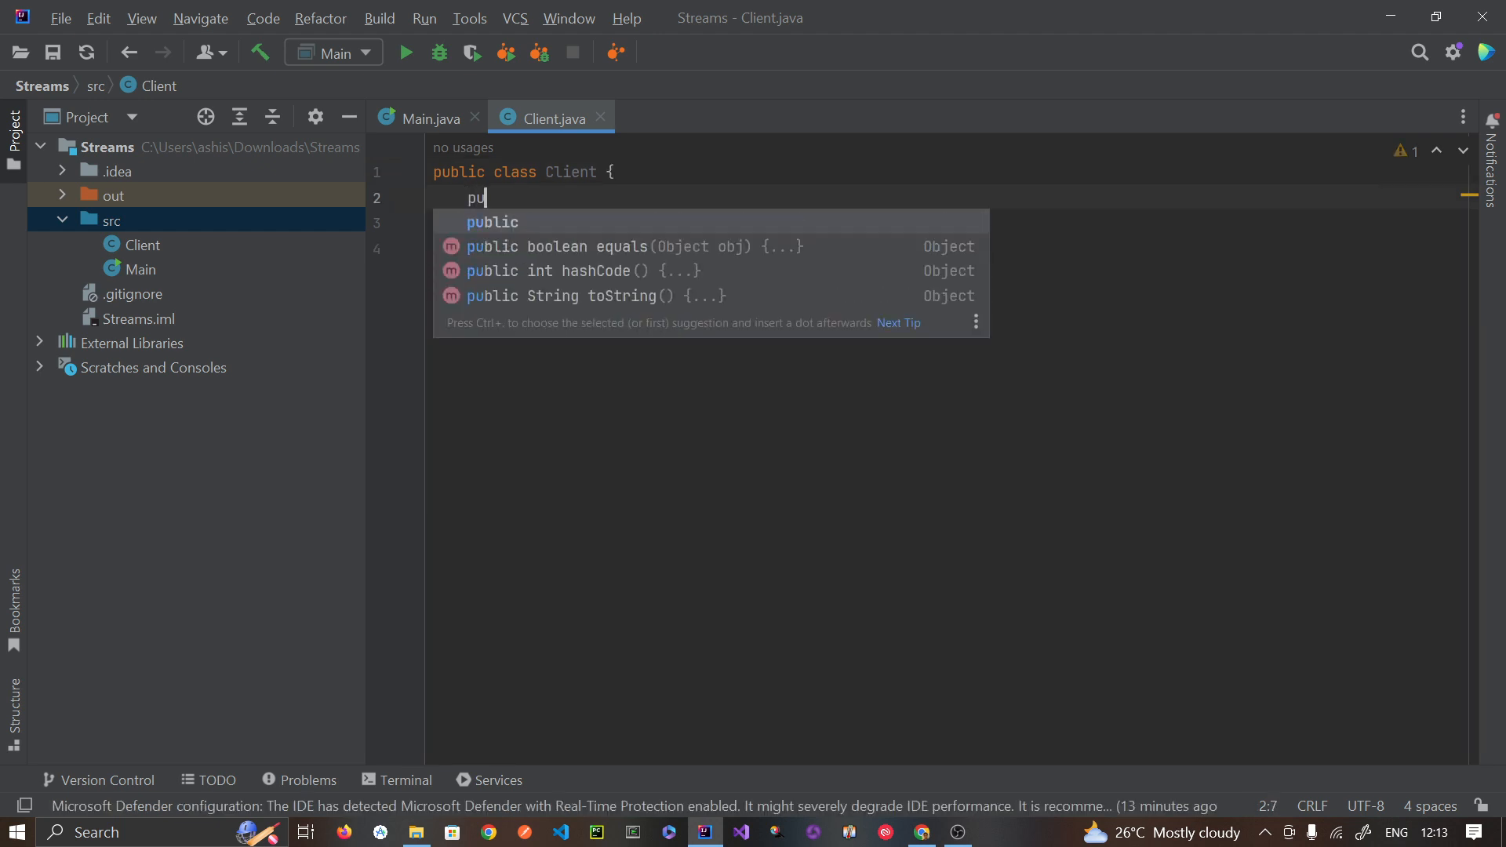
type("blic static v")
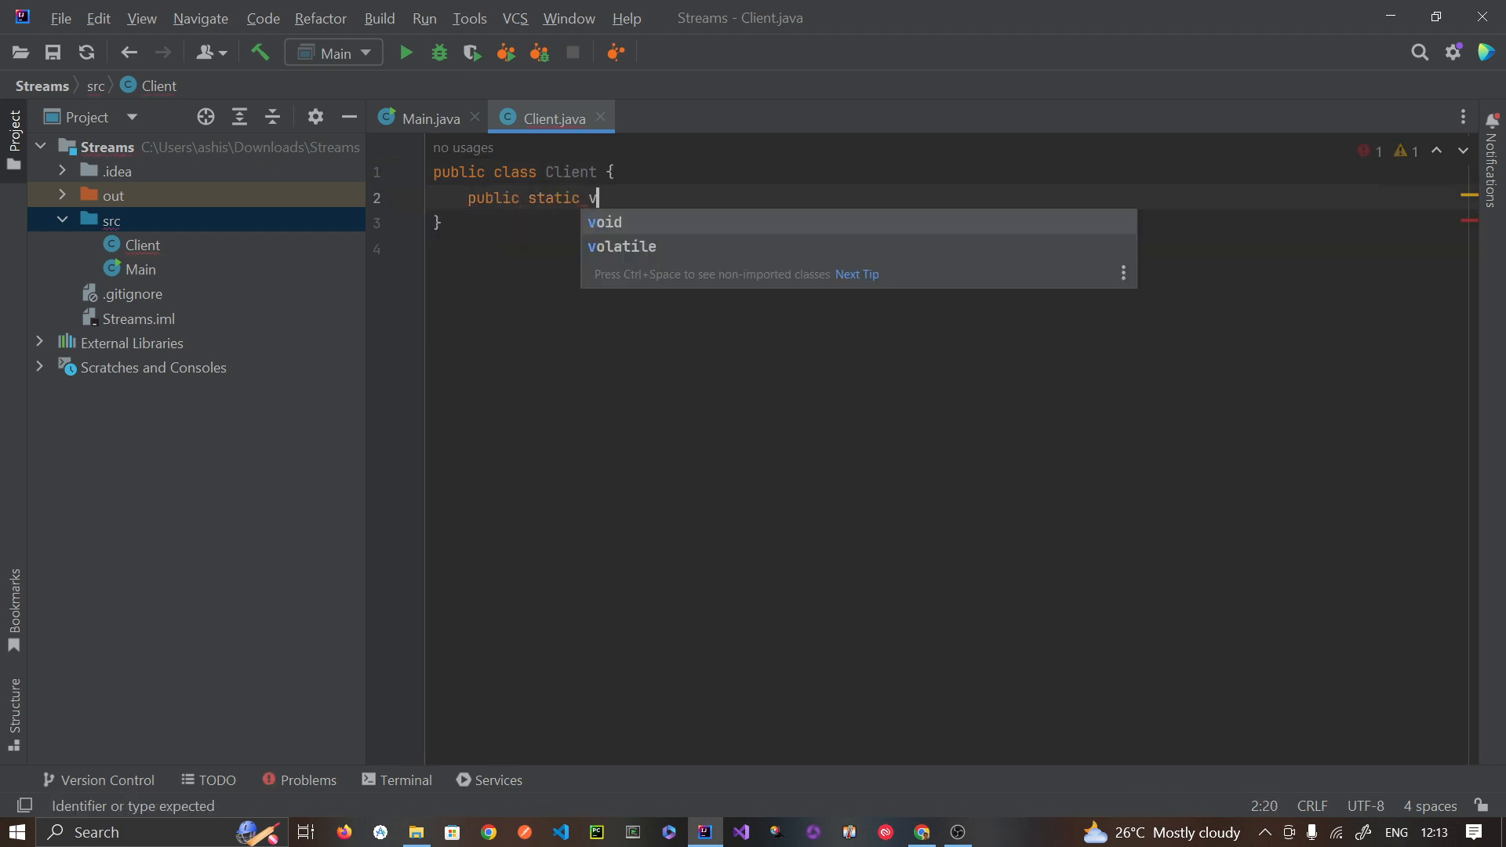
type("oid main(")
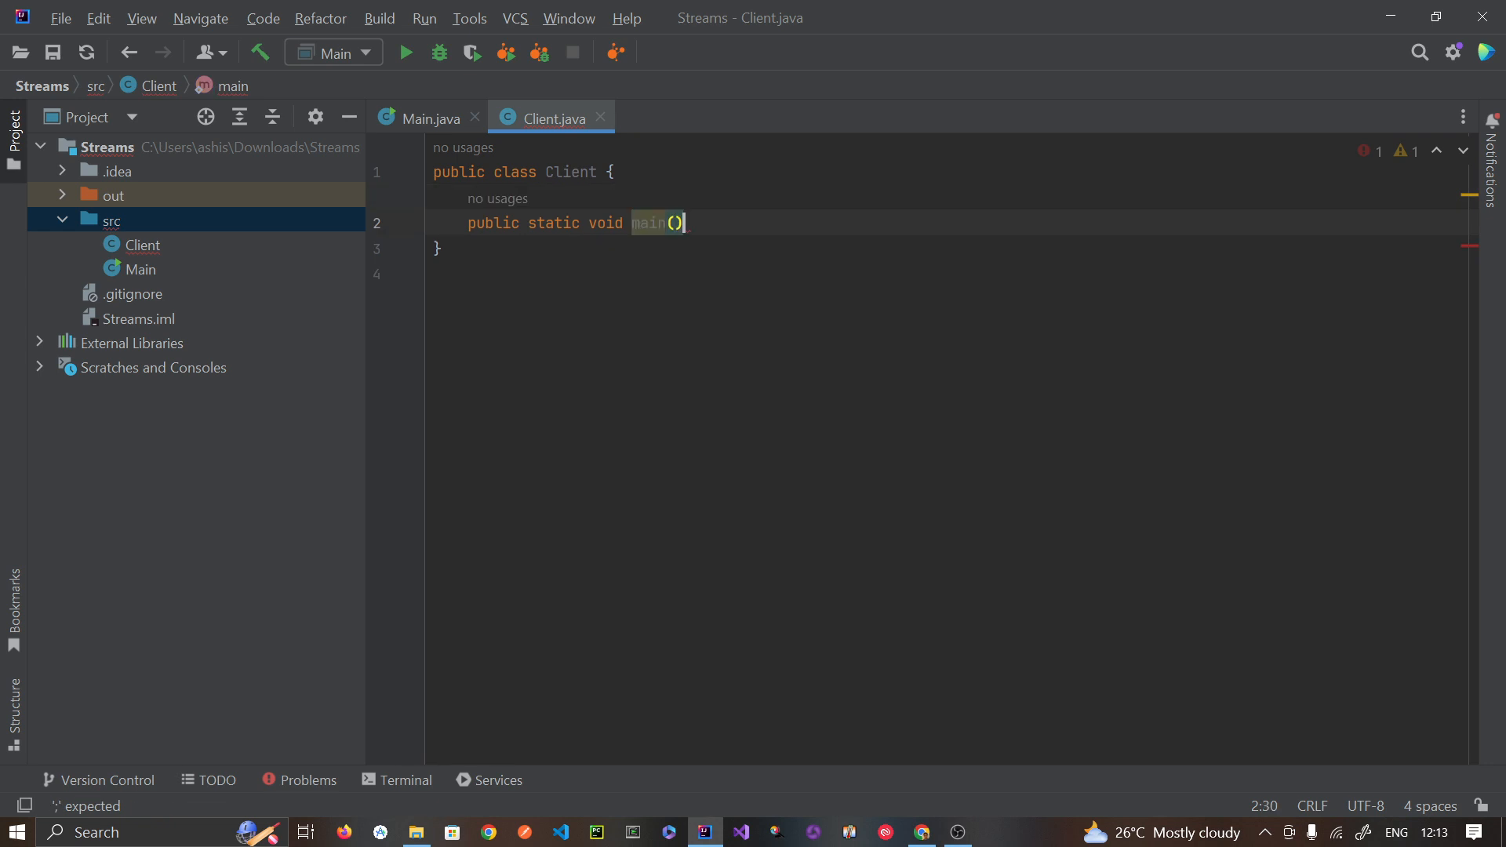
type("String[] ")
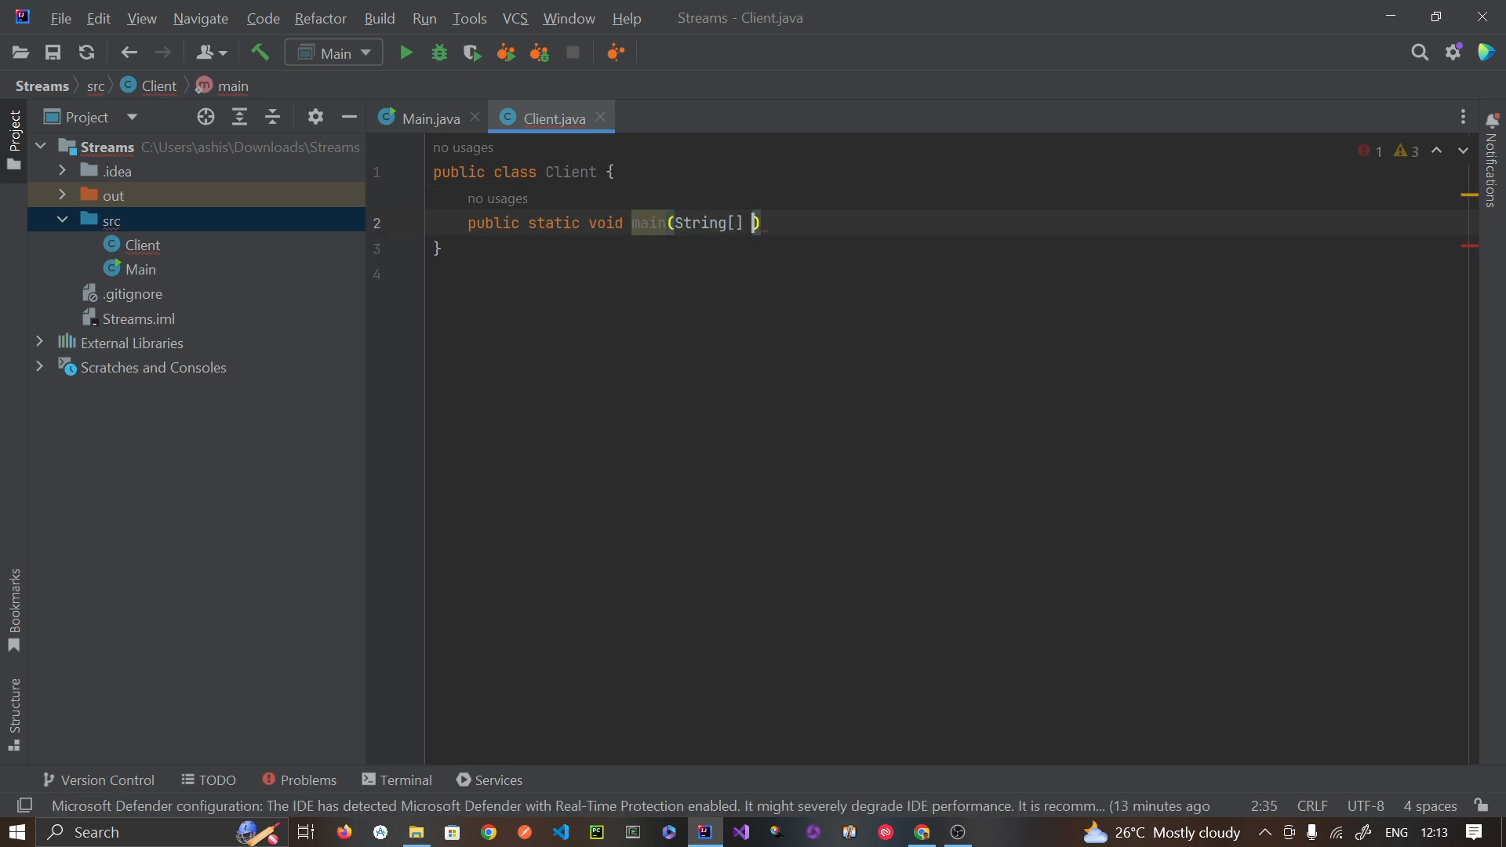
type("args")
key("End")
type("{")
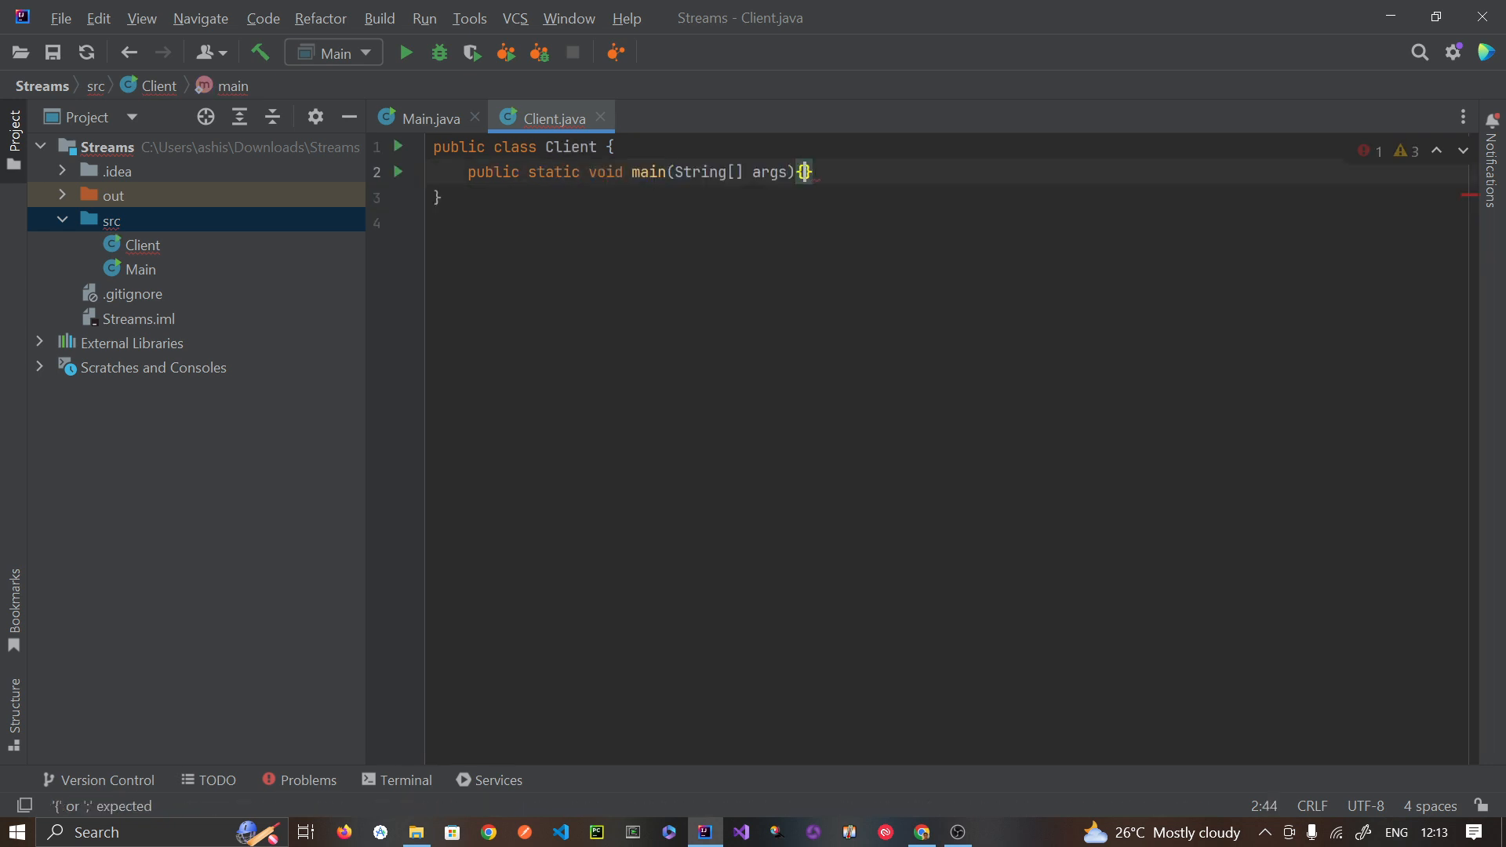
key("Return")
type("S")
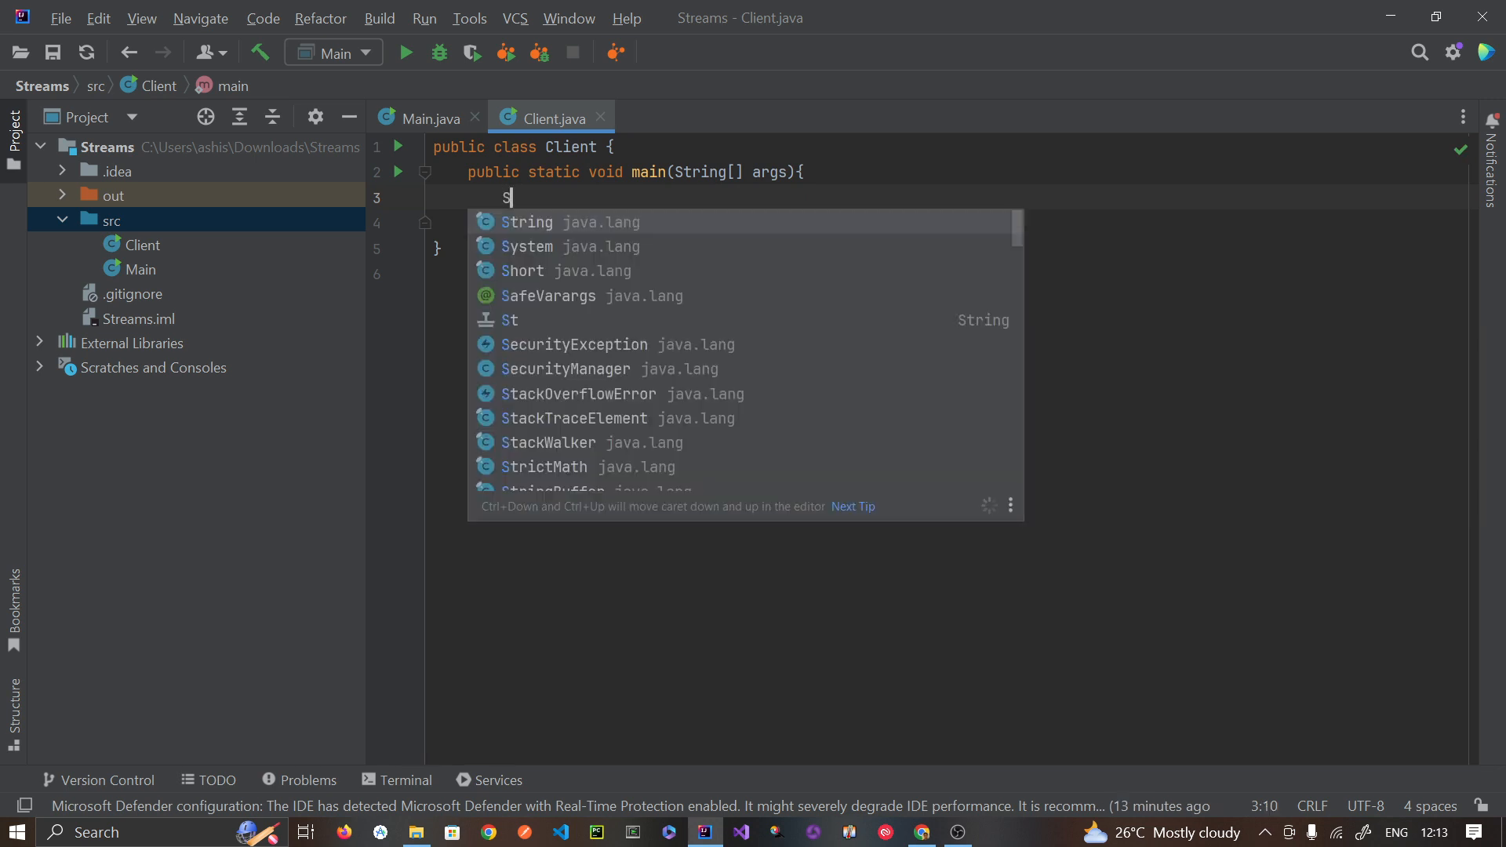
key("BackSpace")
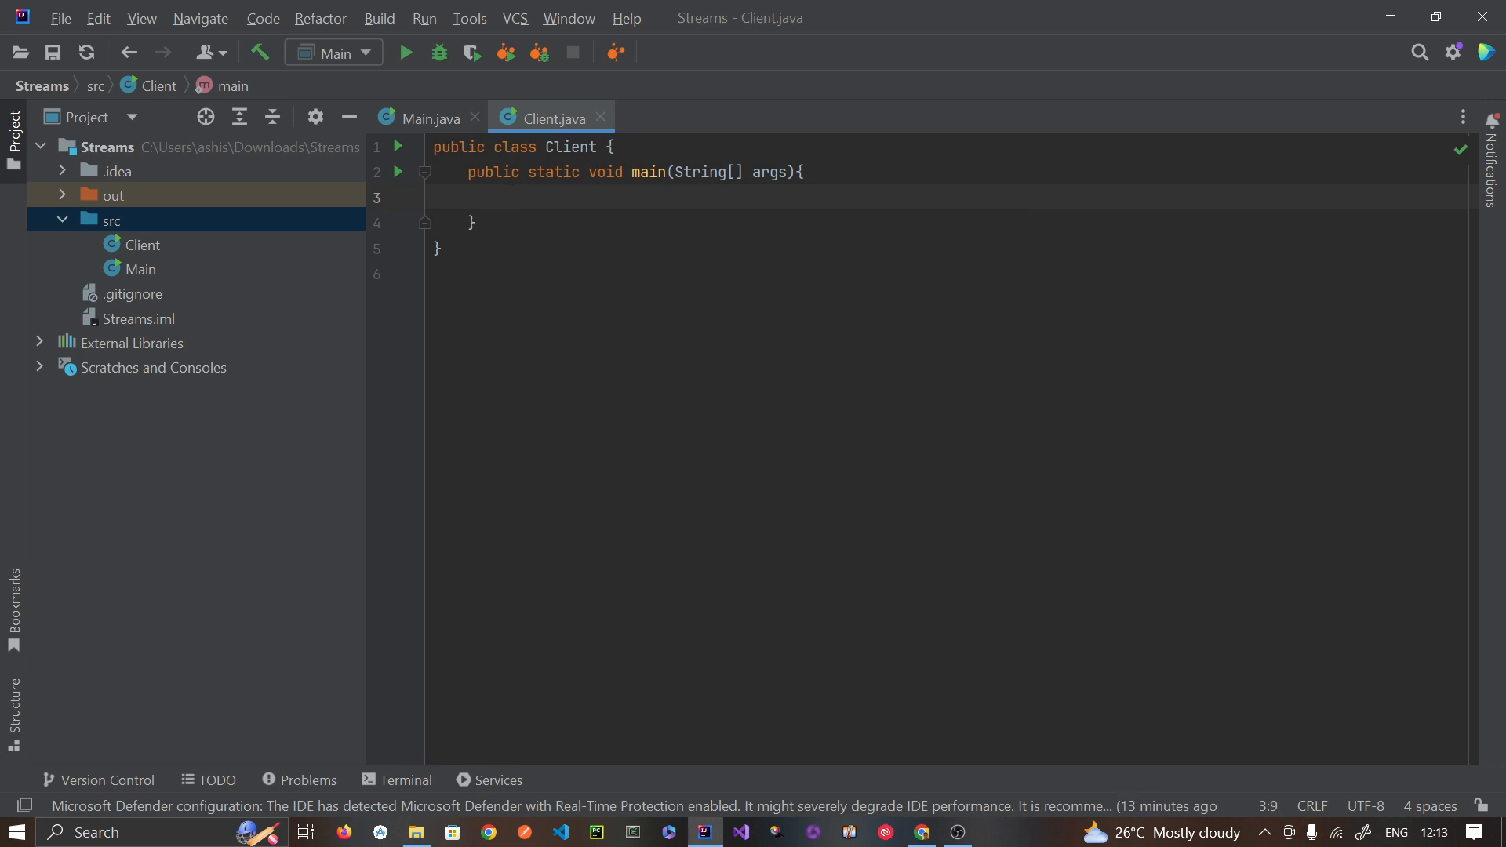
type("Ser")
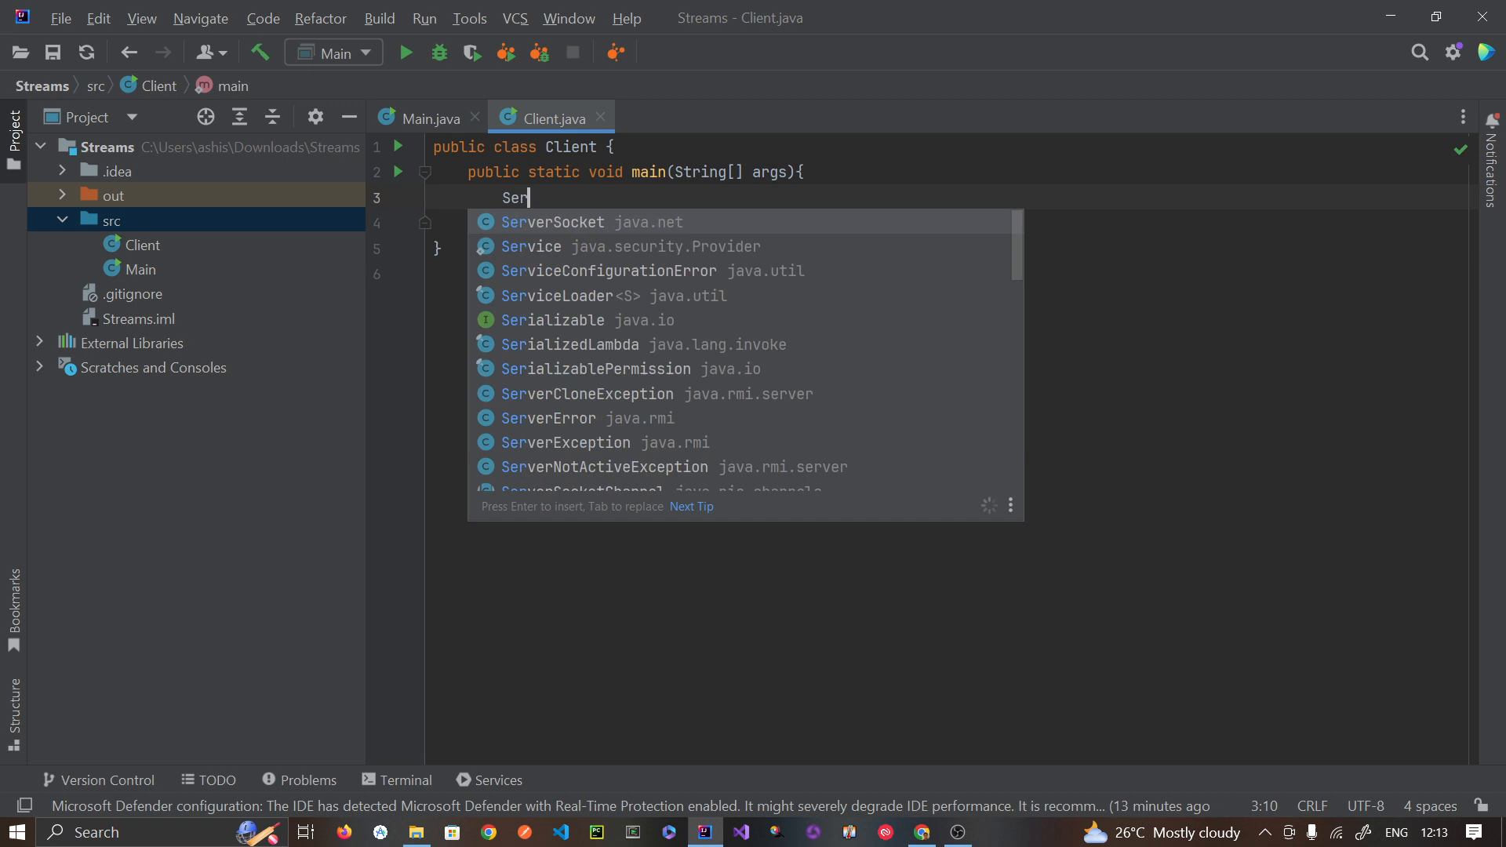
Step: Create Socket socket = new Socket("localhost", 6666) in main, with java.net.Socket imported
key("BackSpace")
key("BackSpace")
type("ock")
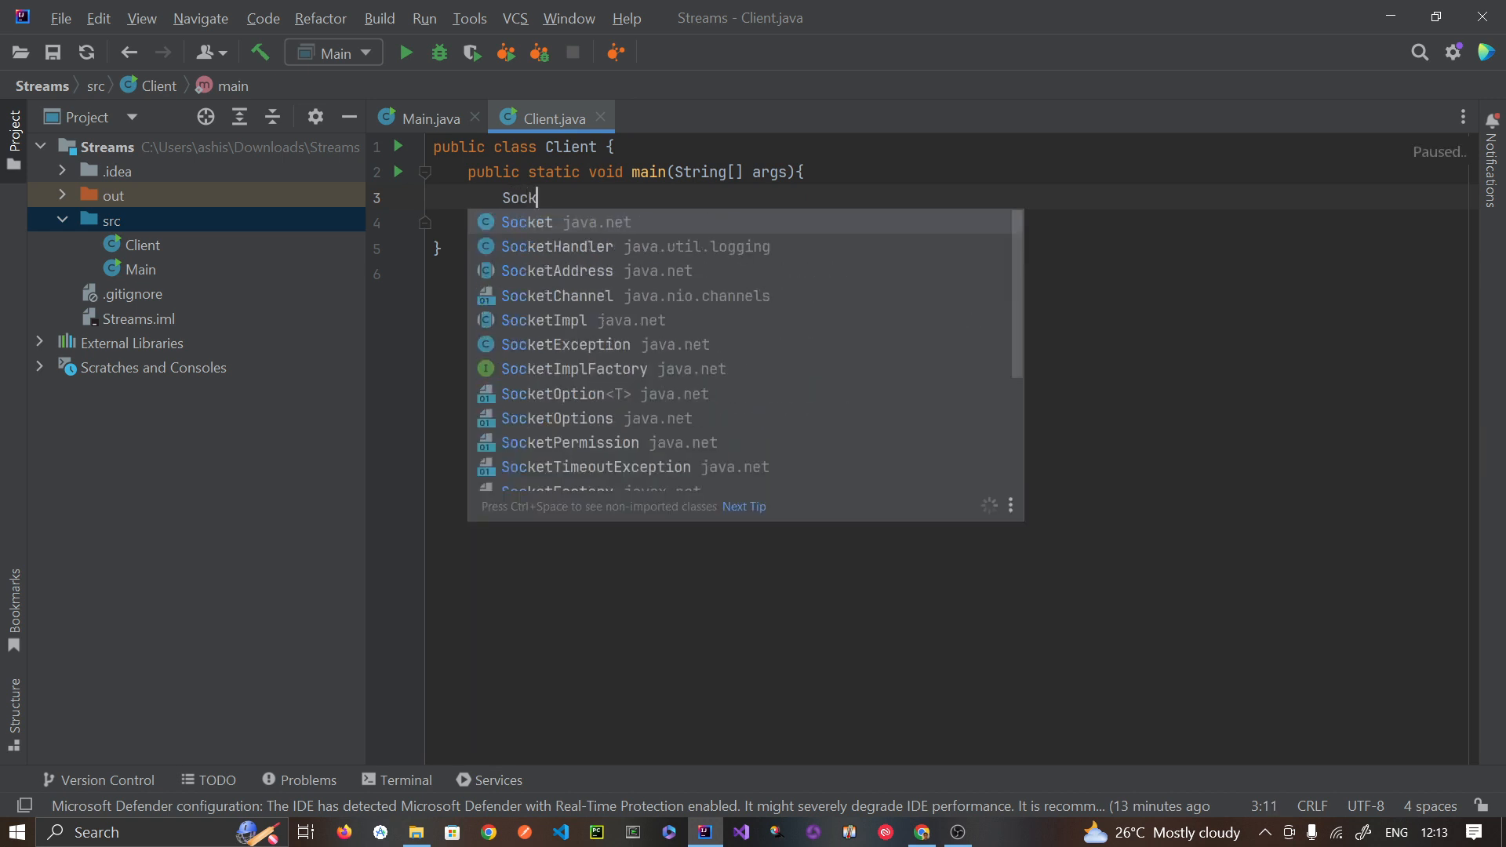
type("et socket = ne")
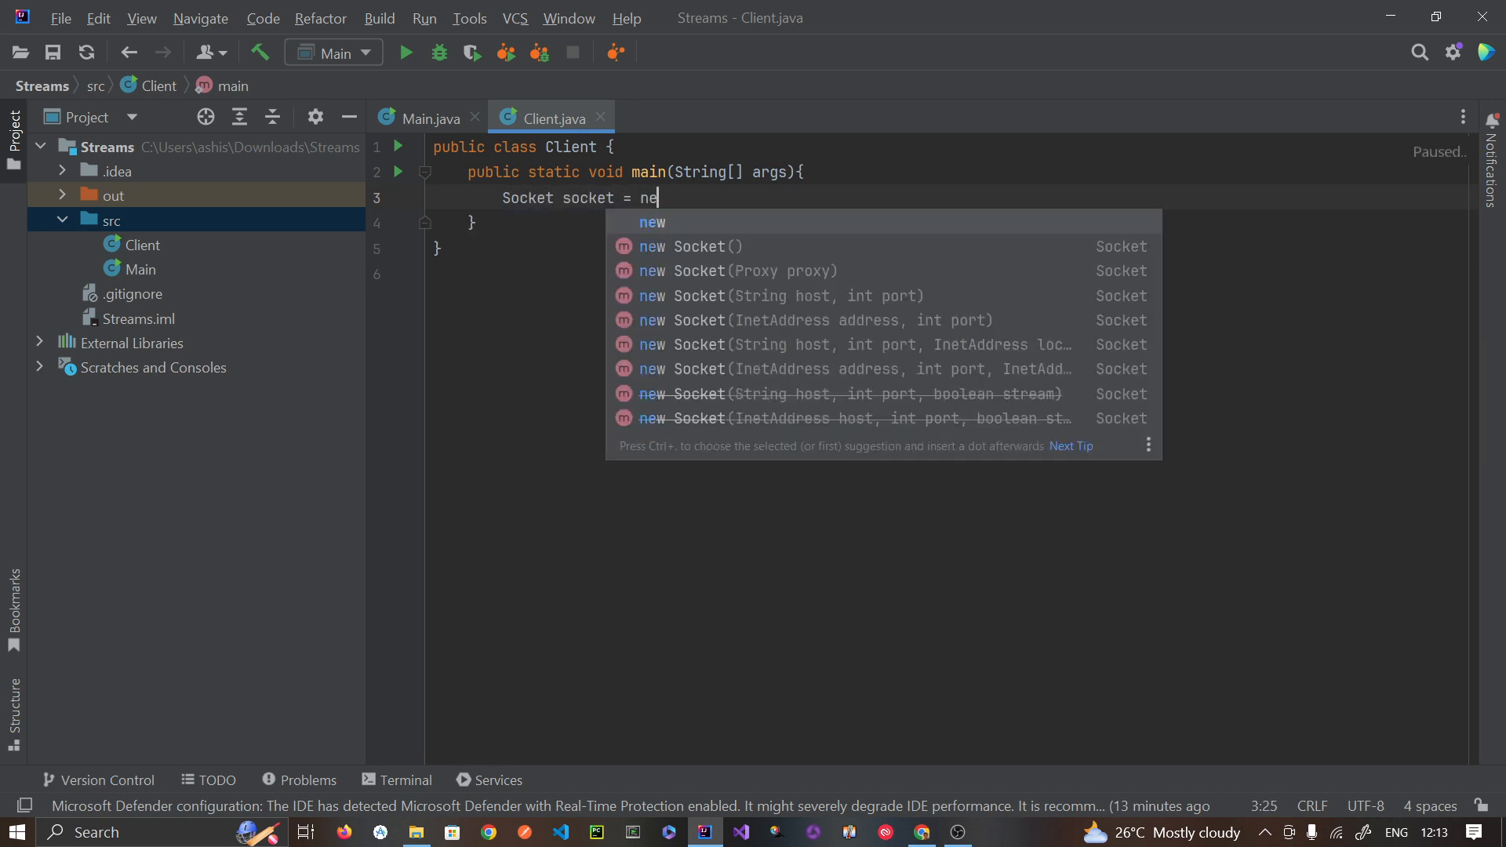
type("w So")
key("Tab")
type("(\"")
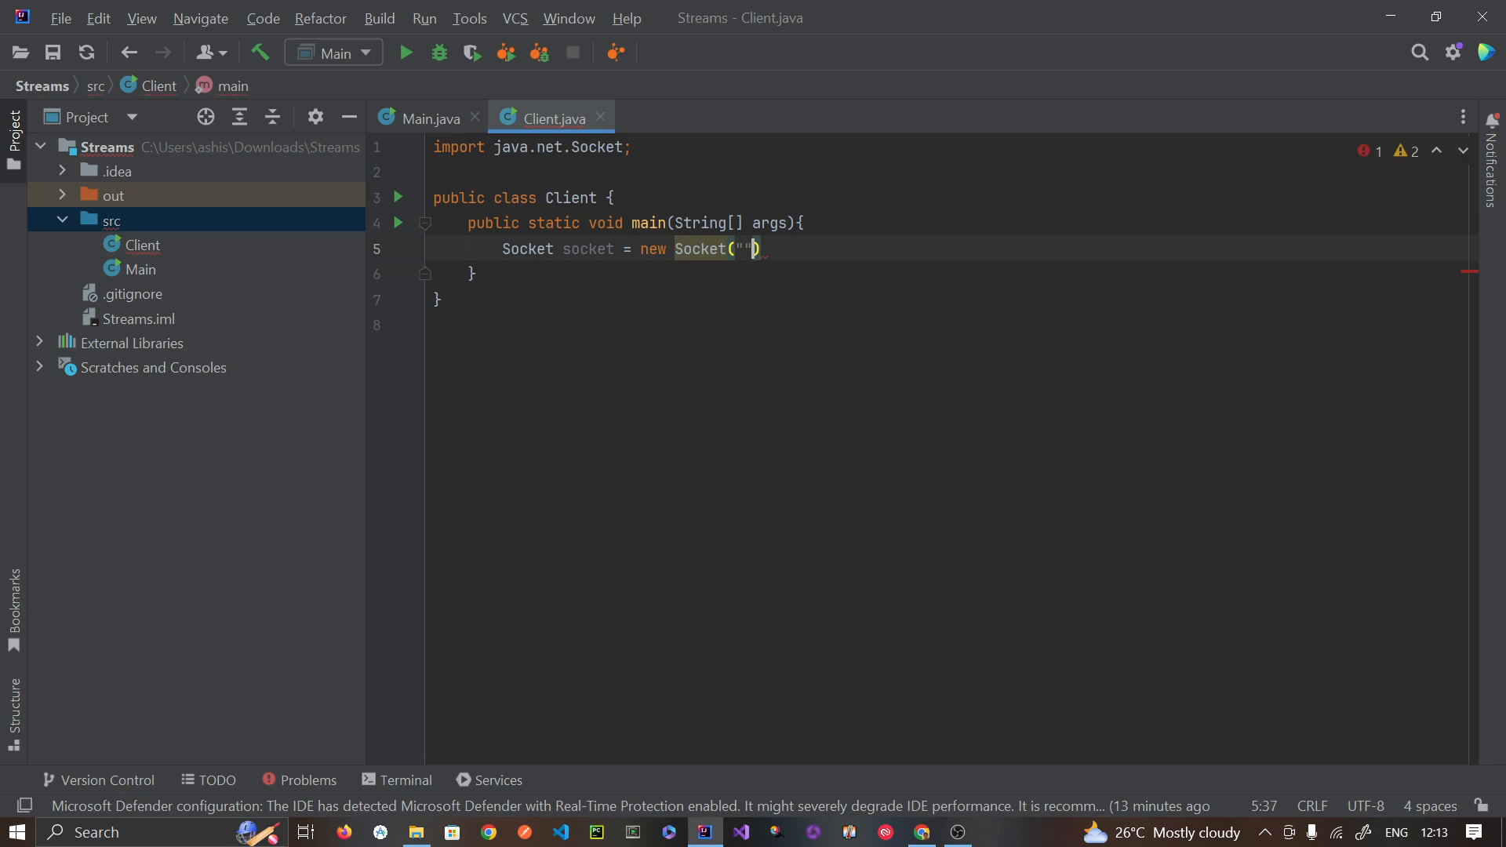
type("local")
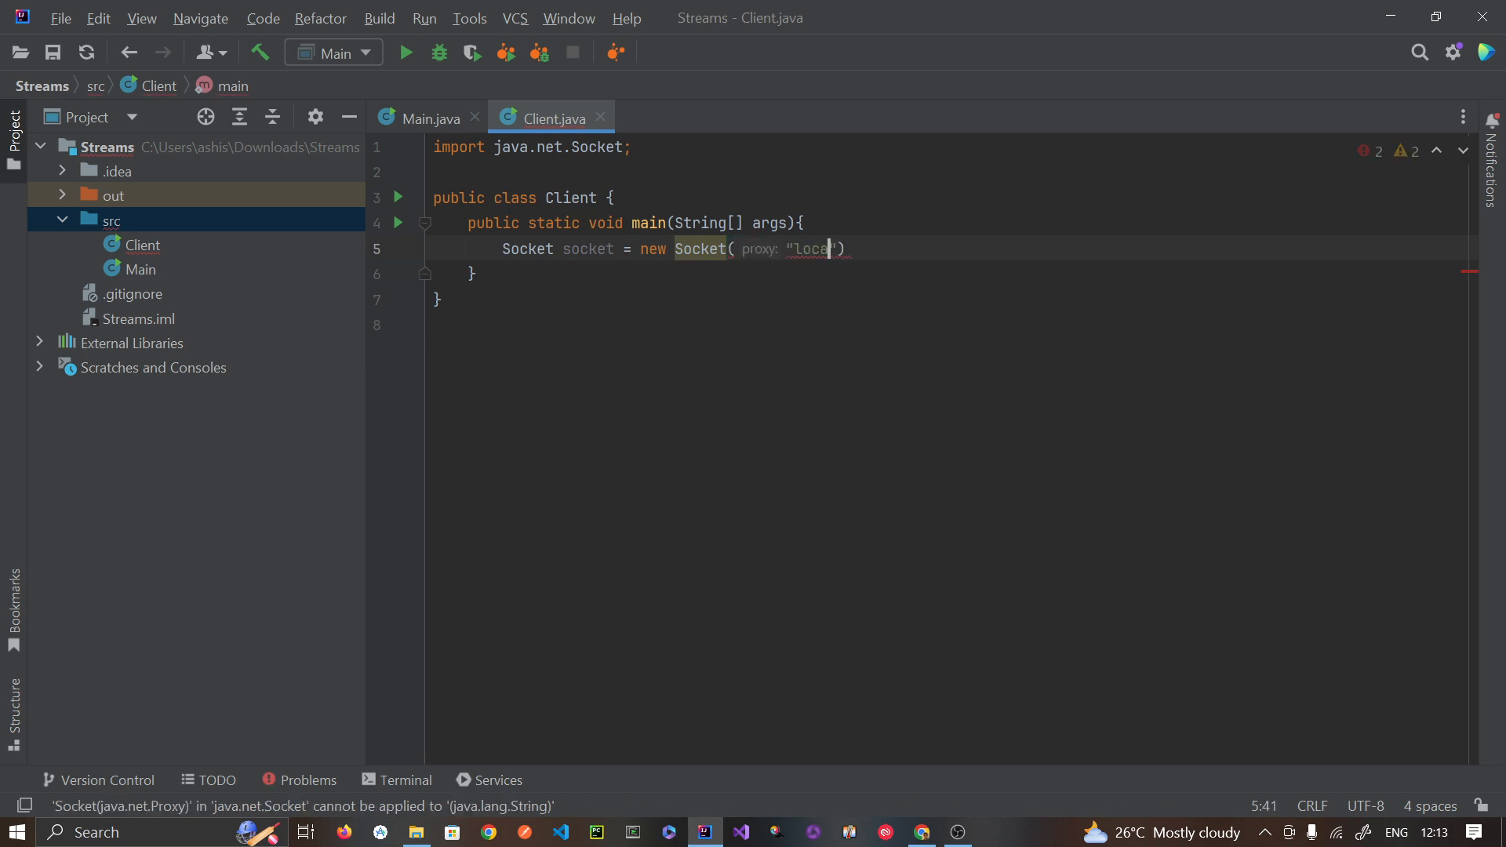
type("host")
key("Right")
type(", ")
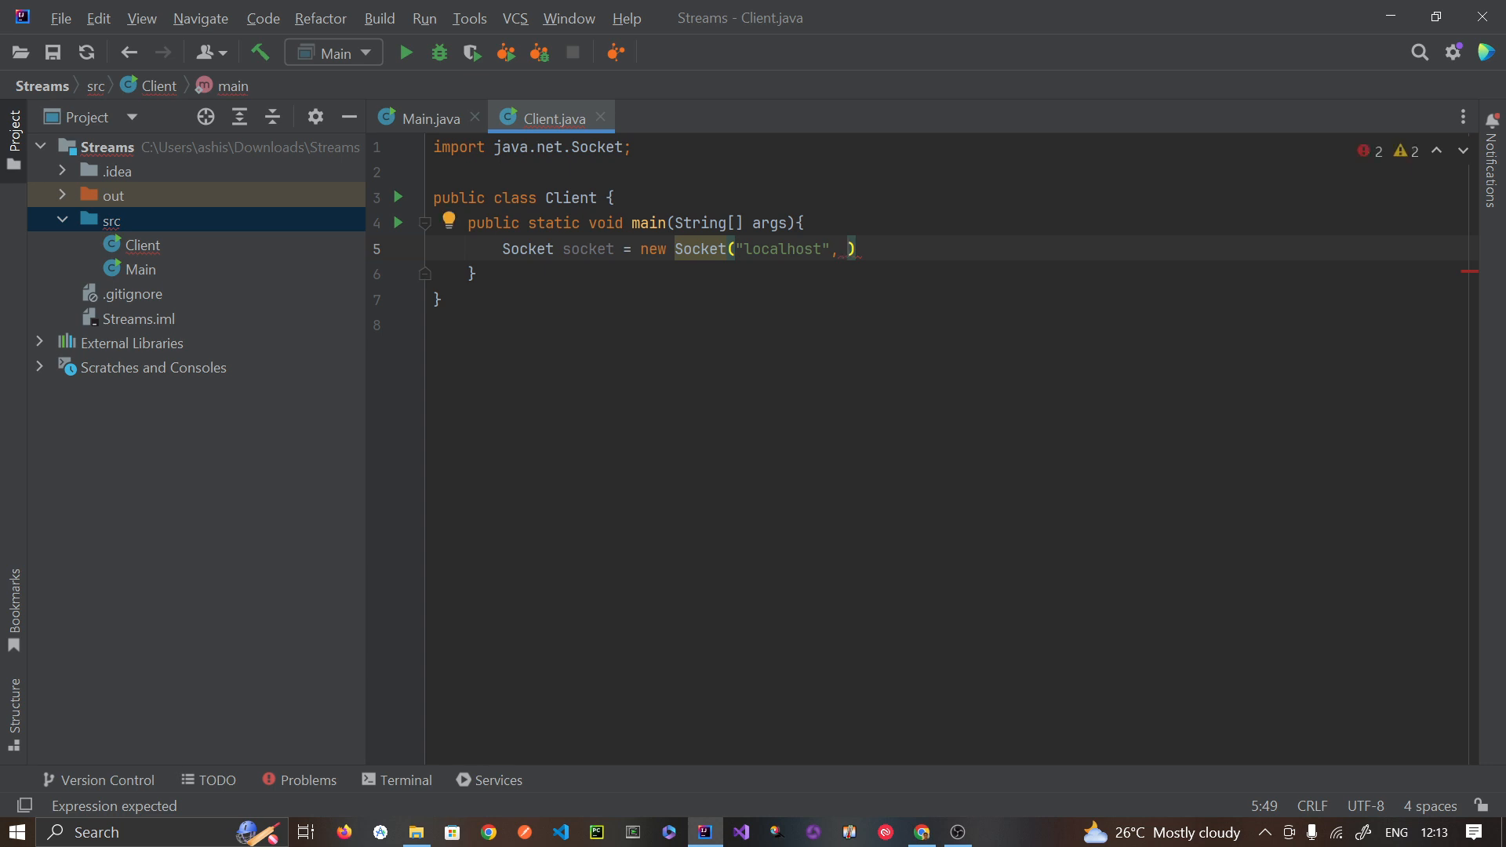
type("6666")
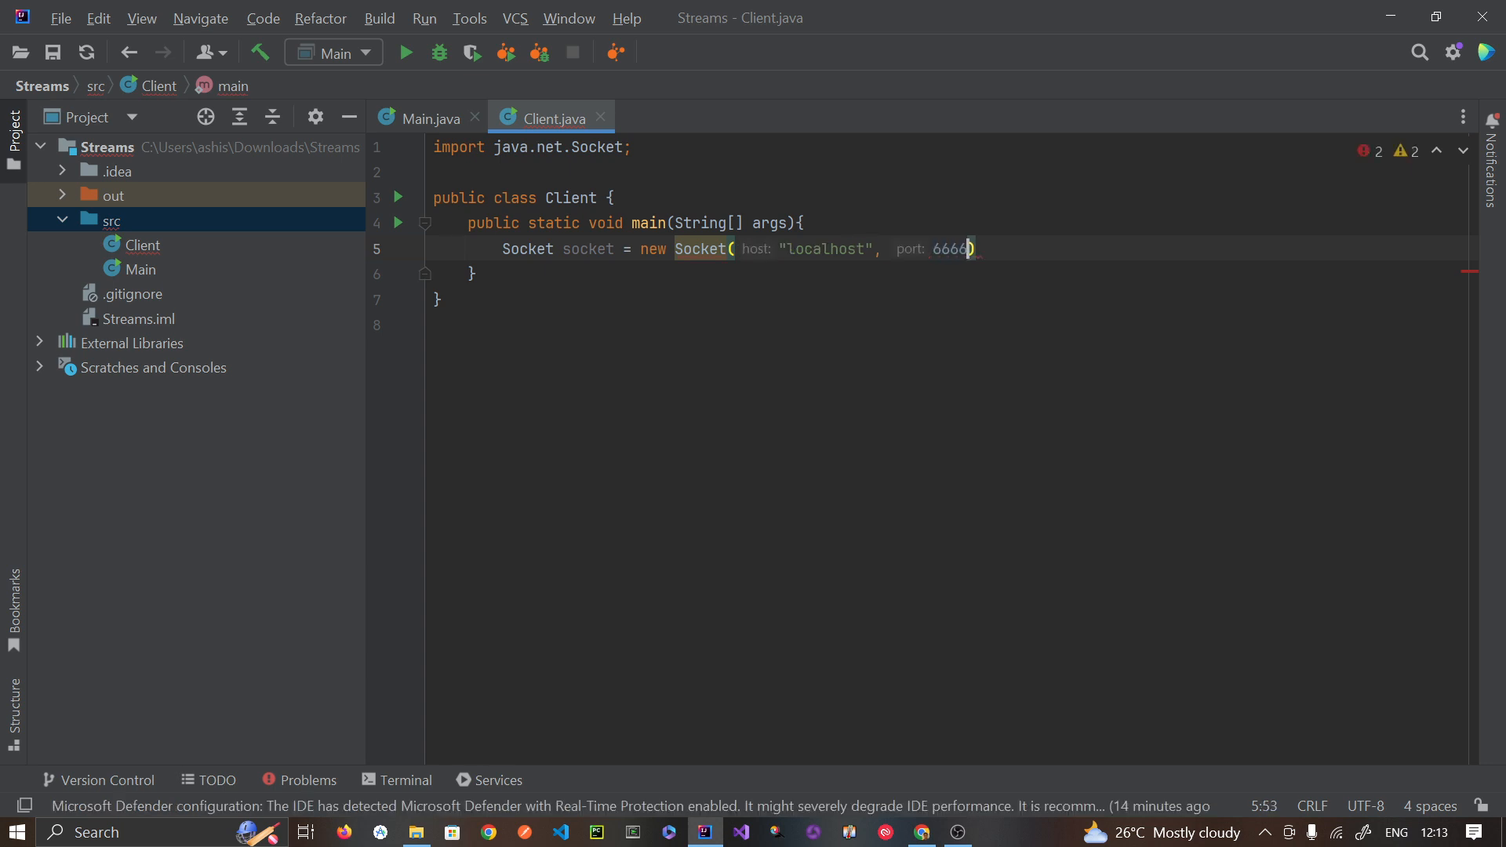
key("Right")
type(";")
key("Return")
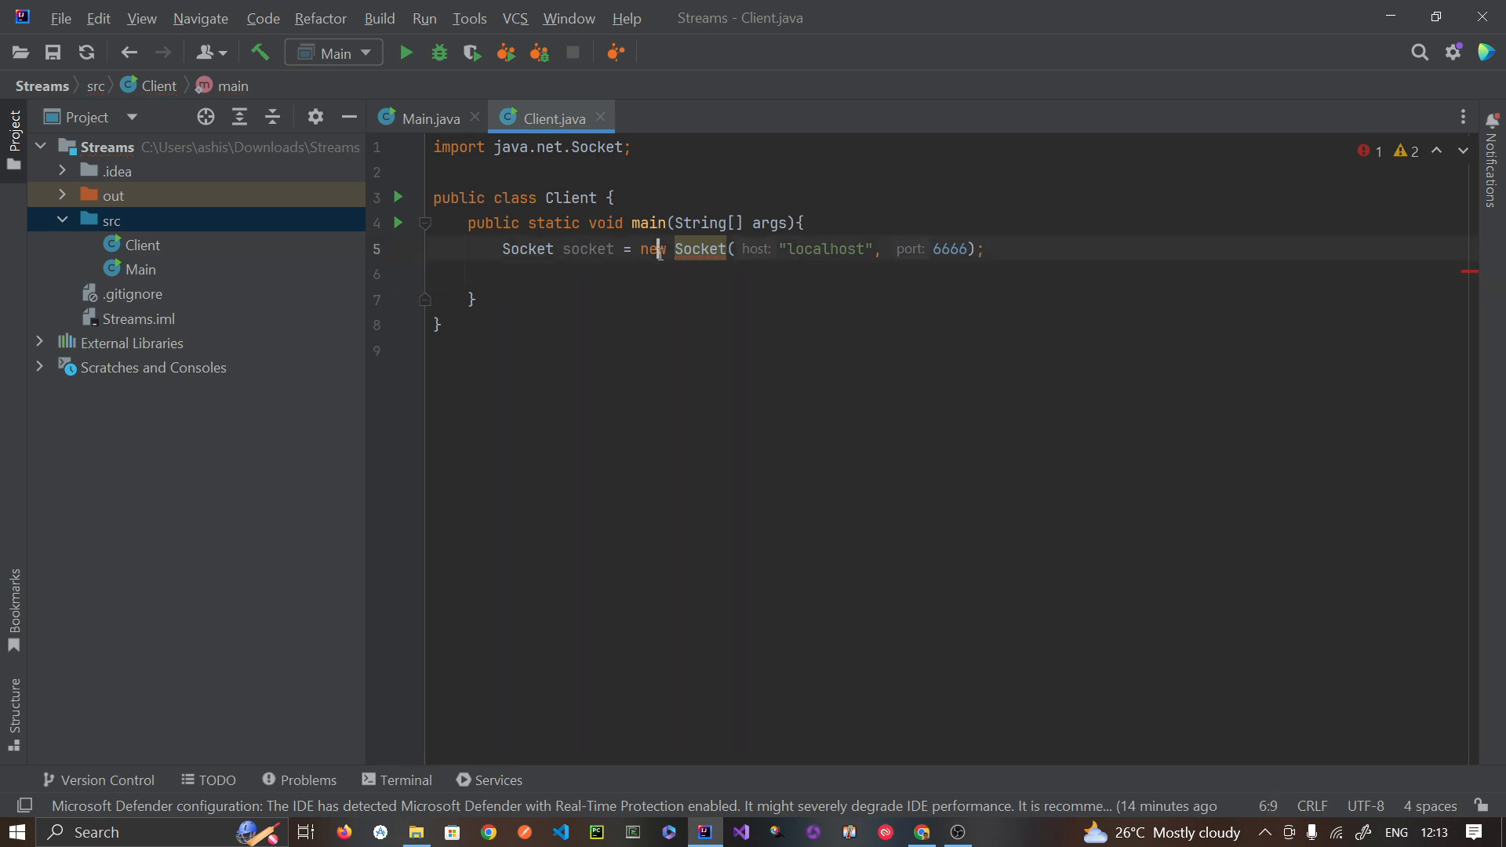
left_click(691, 250)
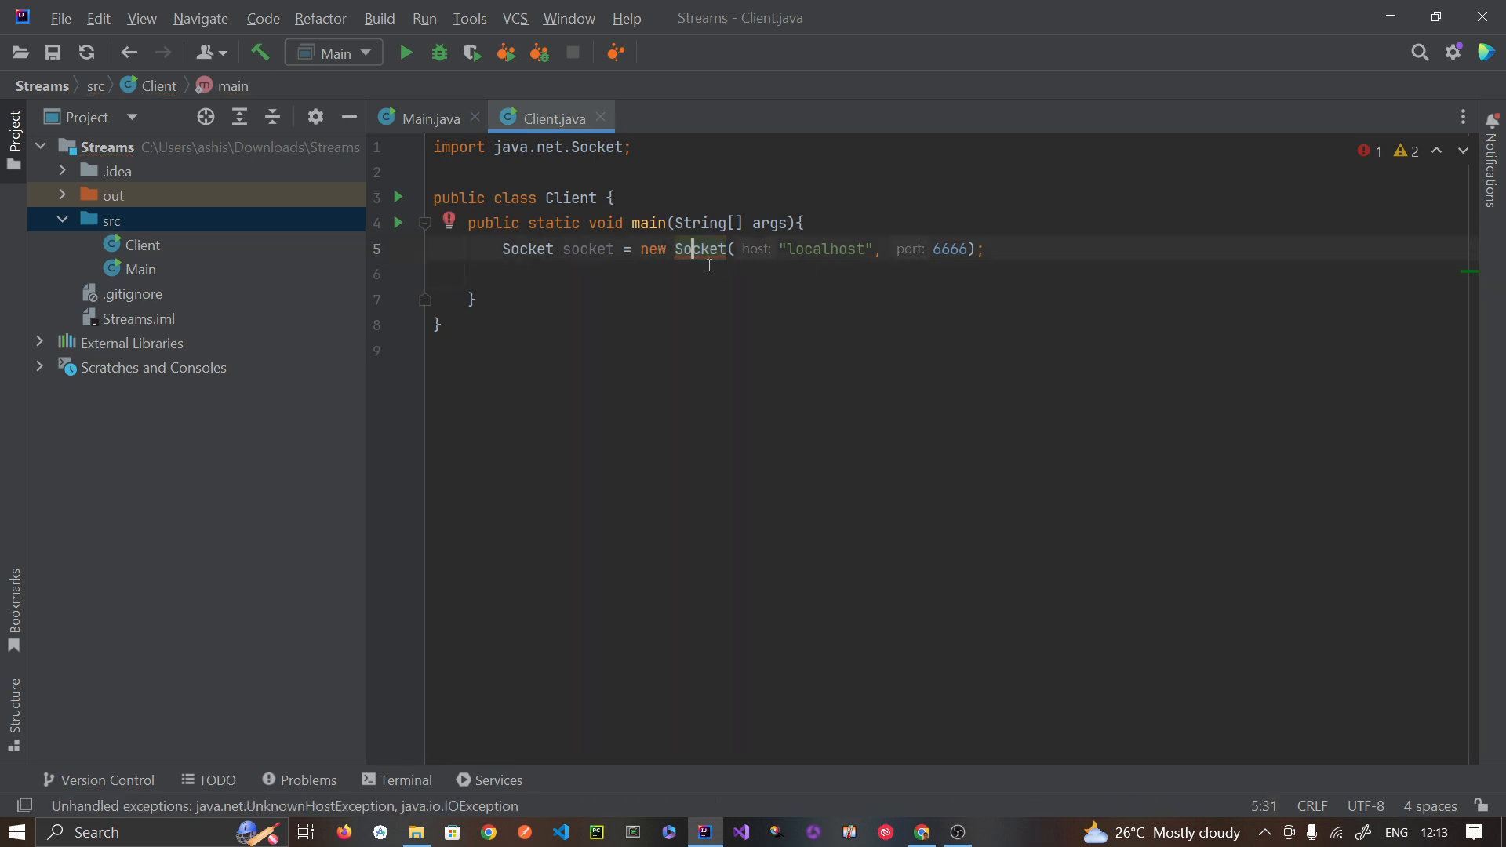
Step: Surround the socket line with a try/catch for IOException and leave a blank line inside the try
left_click(466, 221)
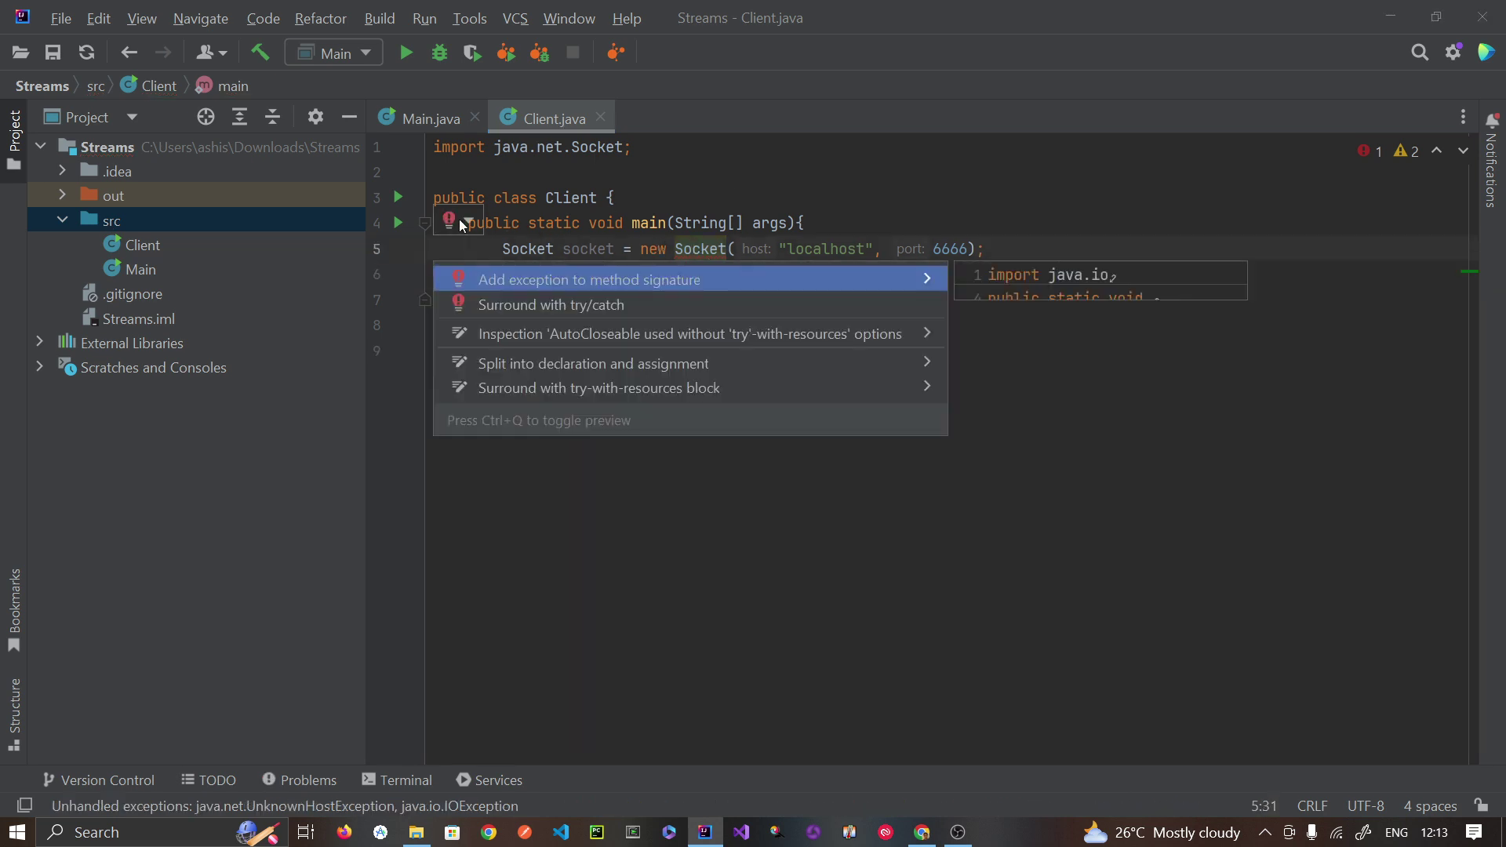
left_click(565, 304)
left_click(752, 401)
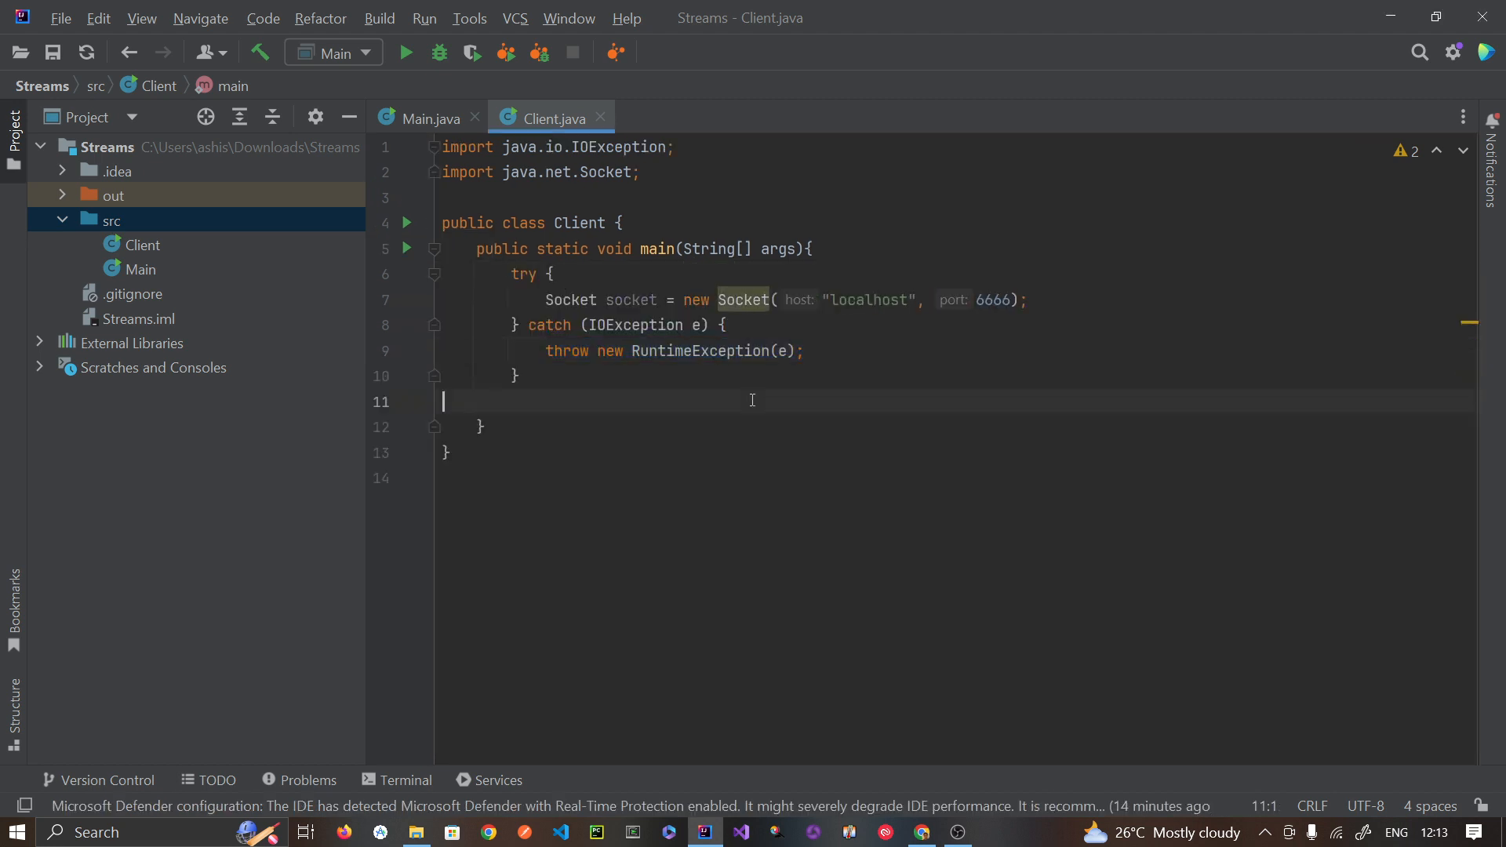
left_click(1027, 299)
key("Return")
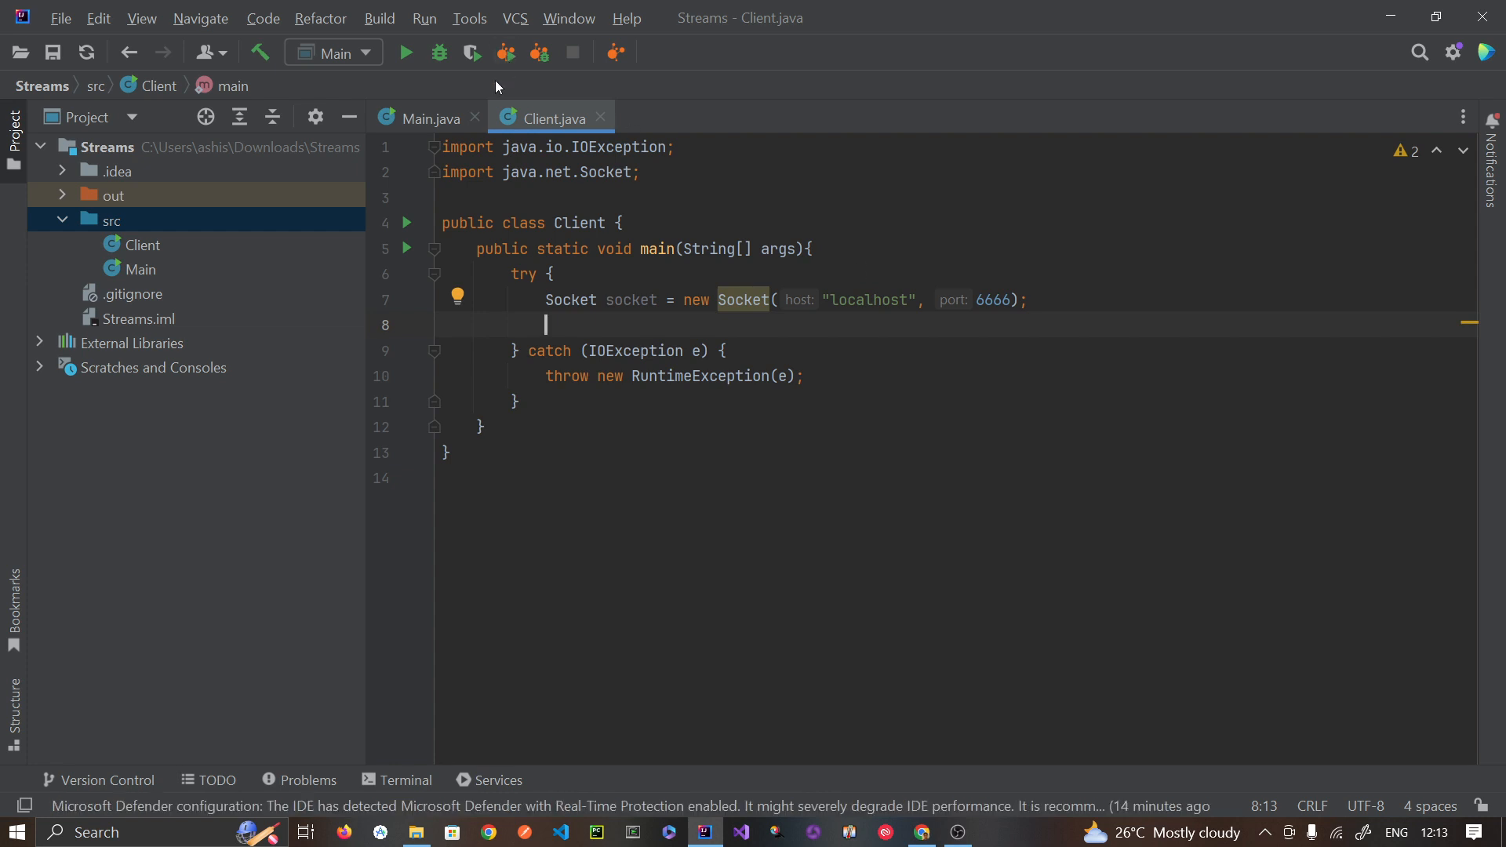
Step: Check the server's port 6666 in Main.java, then abandon a partly typed word in the Client
left_click(432, 118)
double_click(995, 376)
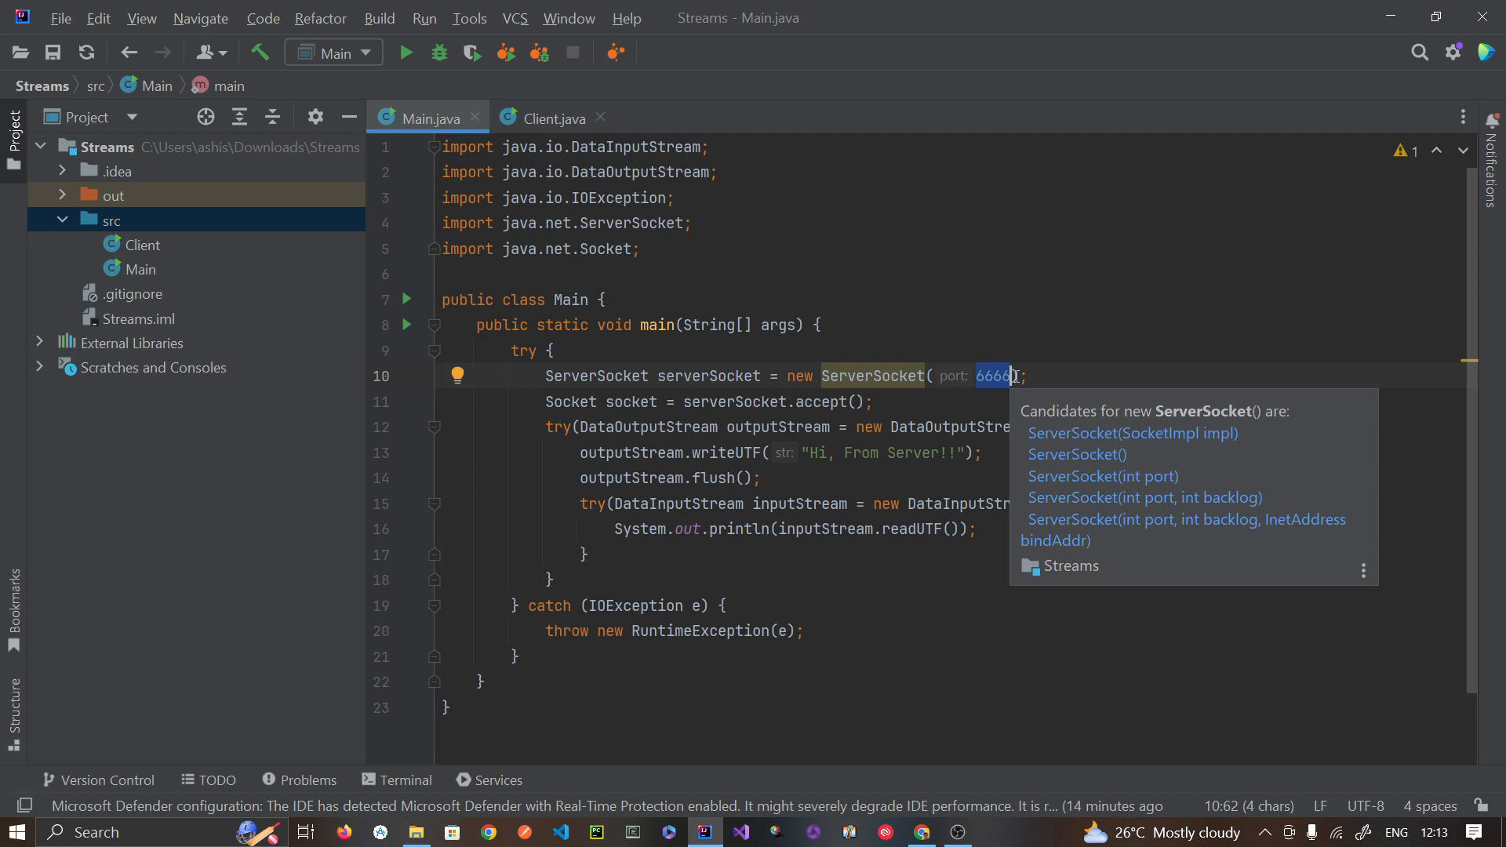
left_click(541, 119)
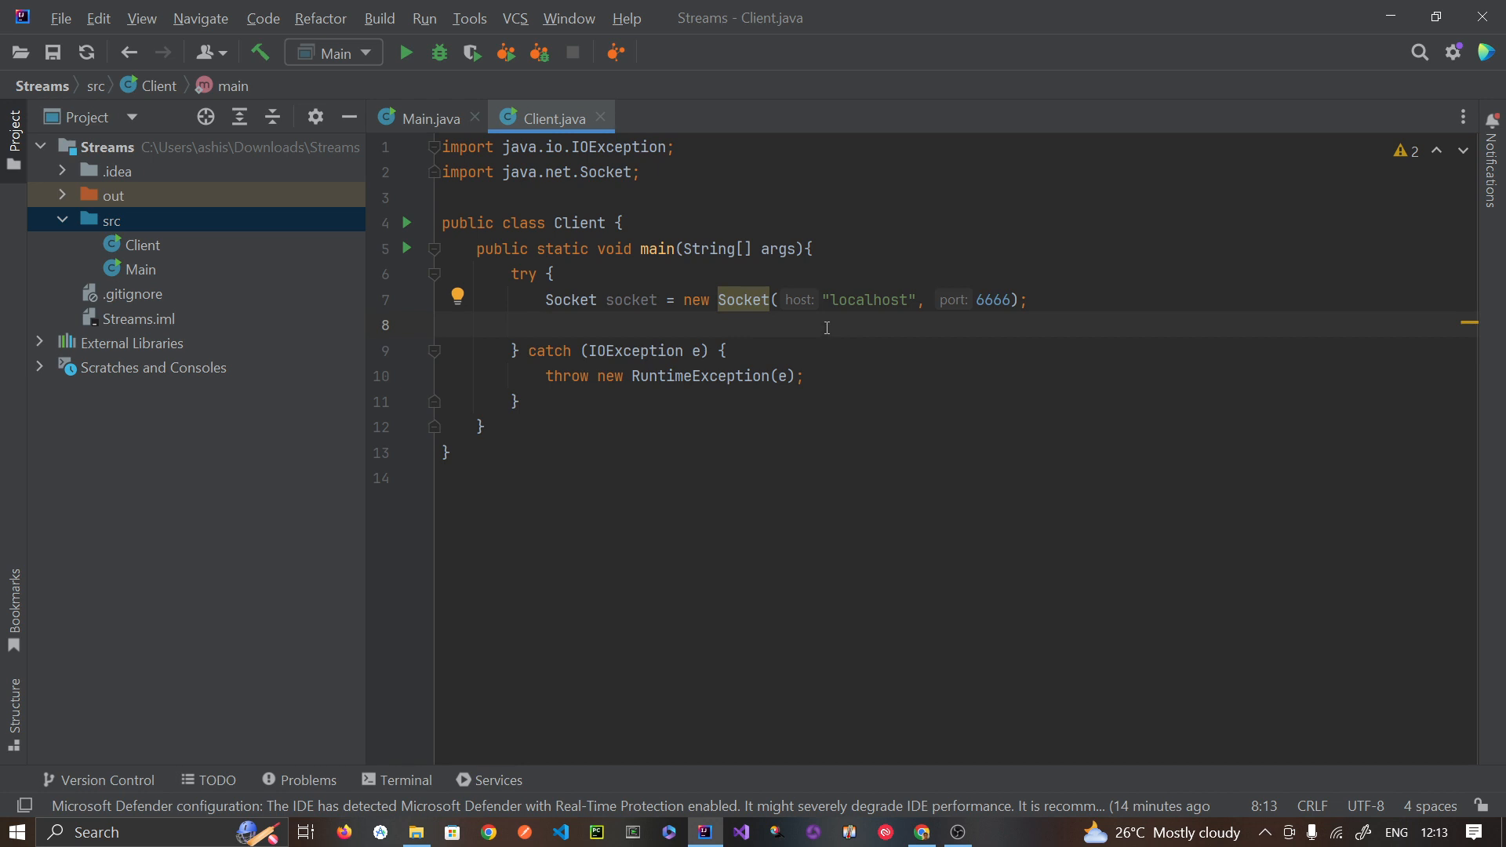
type("tr")
key("Escape")
key("BackSpace")
key("BackSpace")
left_click(438, 124)
Step: Select and copy the server's stream-exchange try-with-resources block in Main.java
left_click(718, 401)
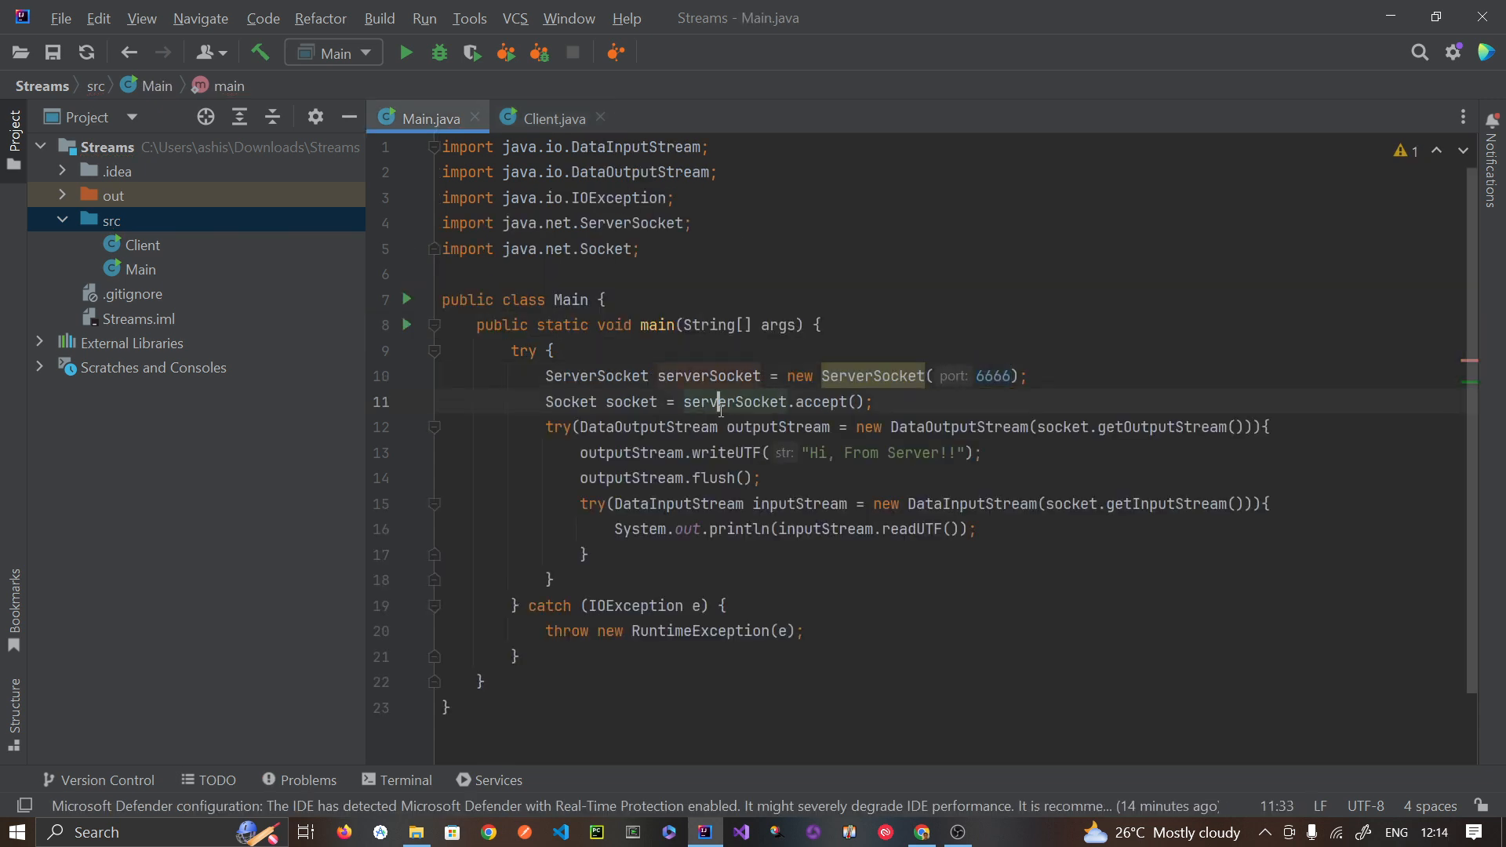
left_click(721, 426)
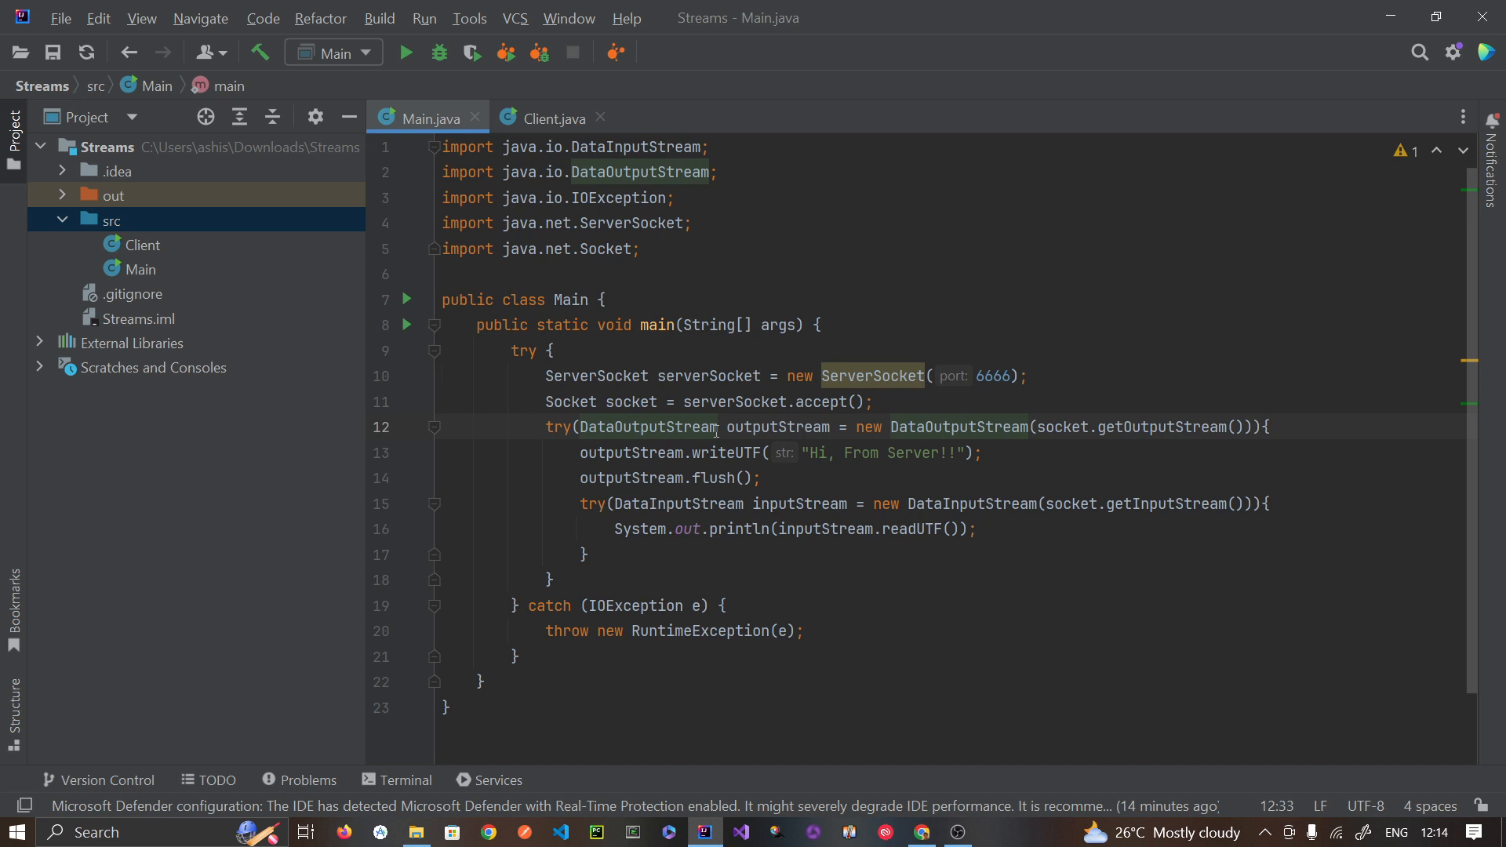
key("Home")
key("shift+Down")
key("shift+Down")
key("shift+Down")
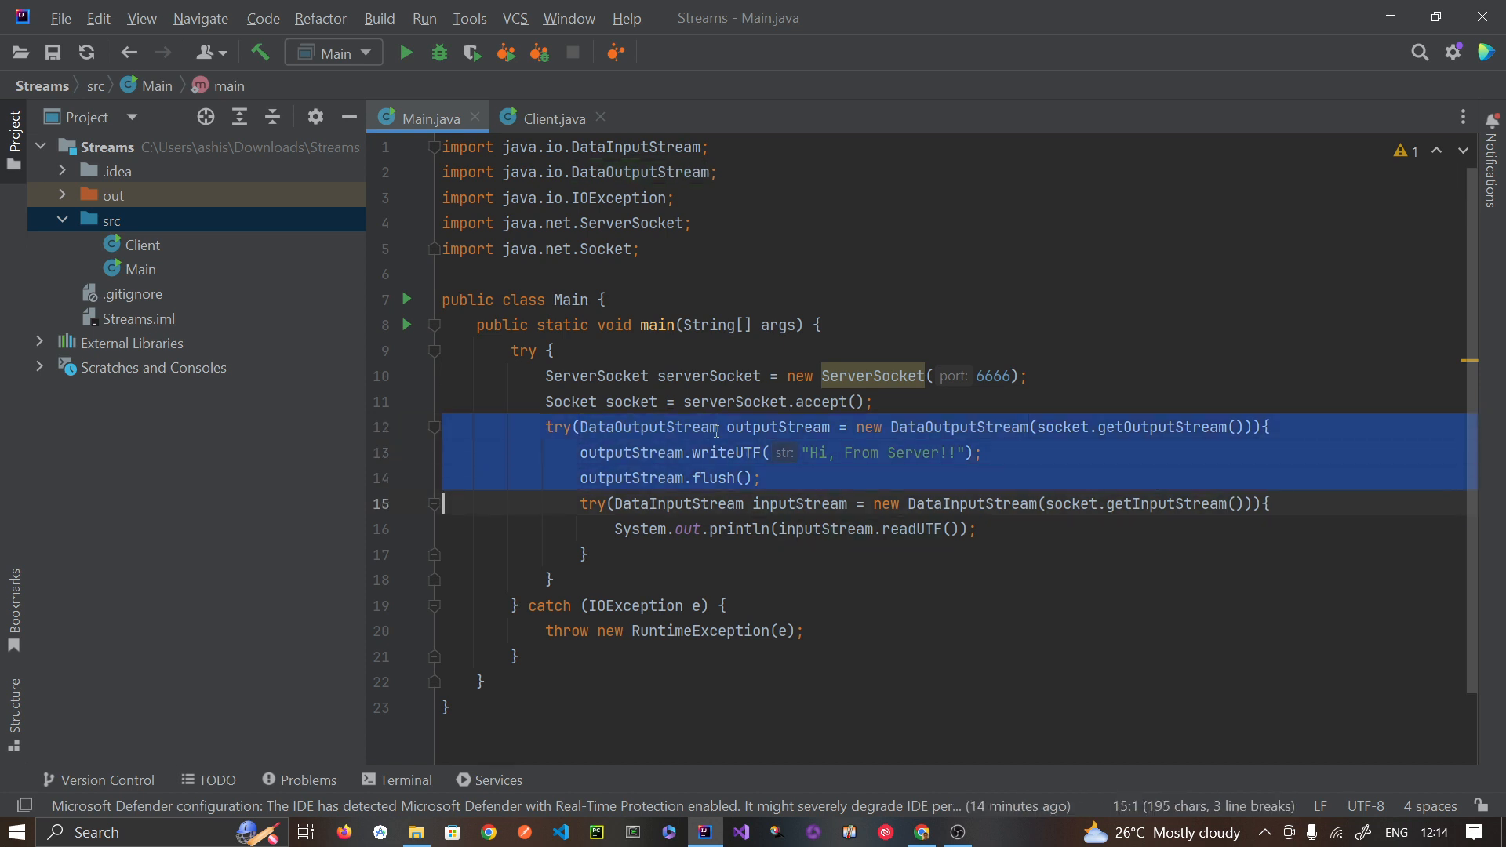
key("shift+Down")
key("shift+Down")
key("shift+Down")
key("shift+Down")
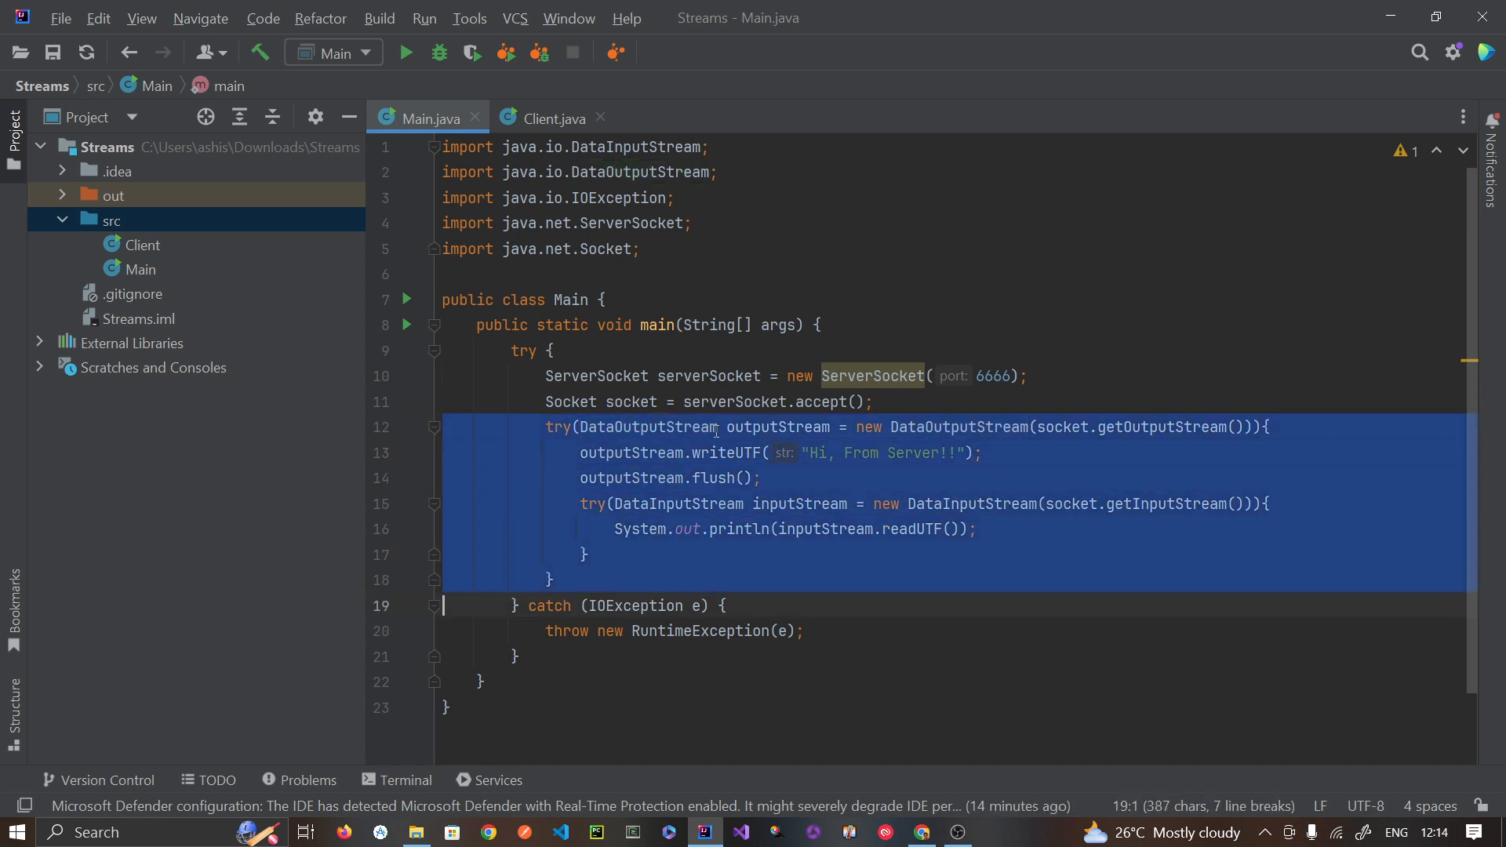
key("shift+Up")
key("shift+Down")
key("ctrl+c")
Step: Paste the block into Client's try, tidy the lines, and change the message to "Hi, From Client!!"
left_click(555, 118)
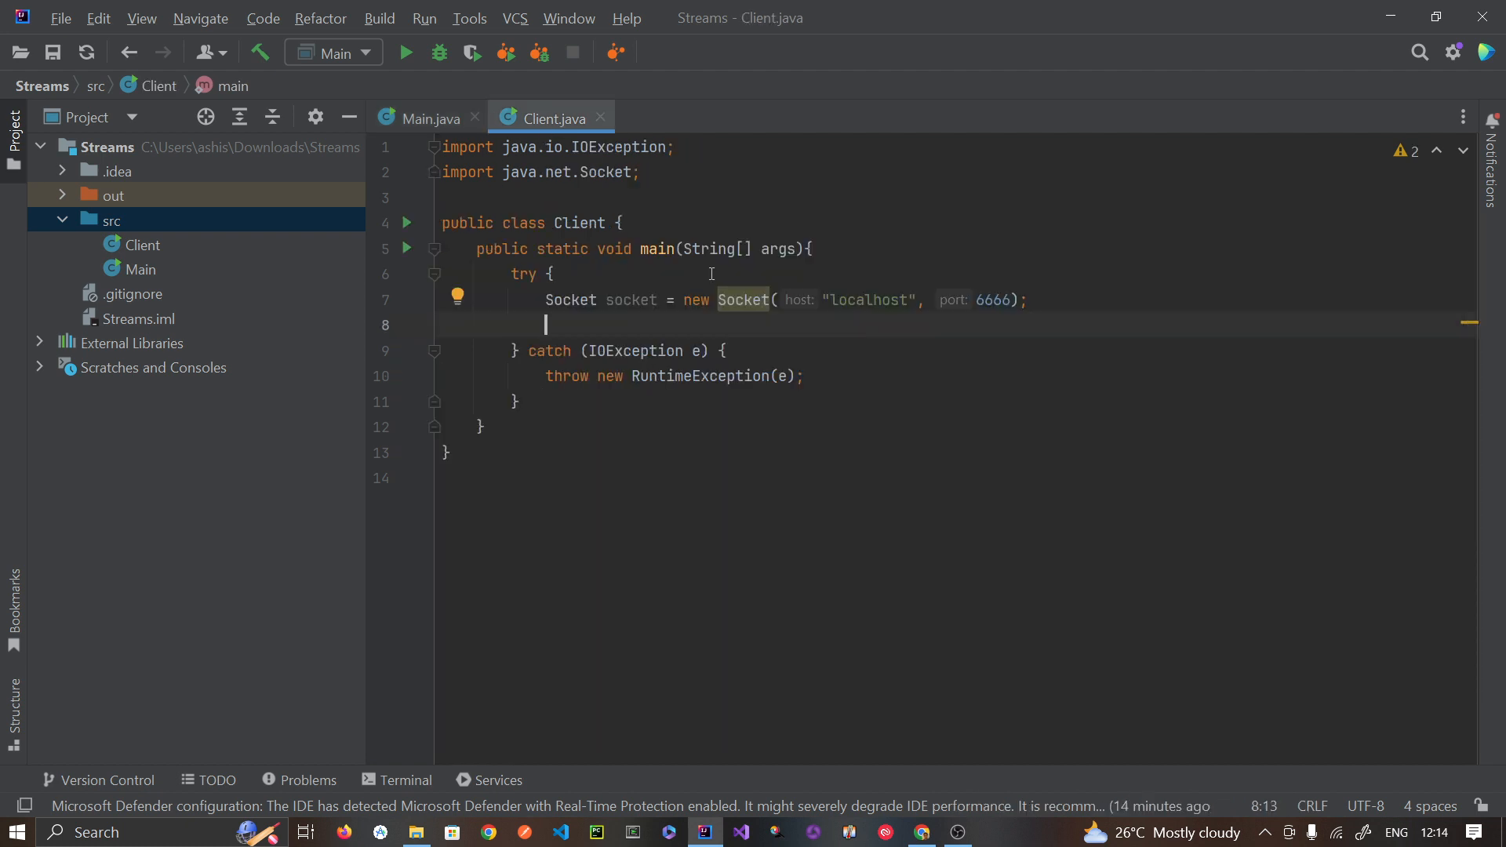
key("ctrl+v")
left_click(1004, 374)
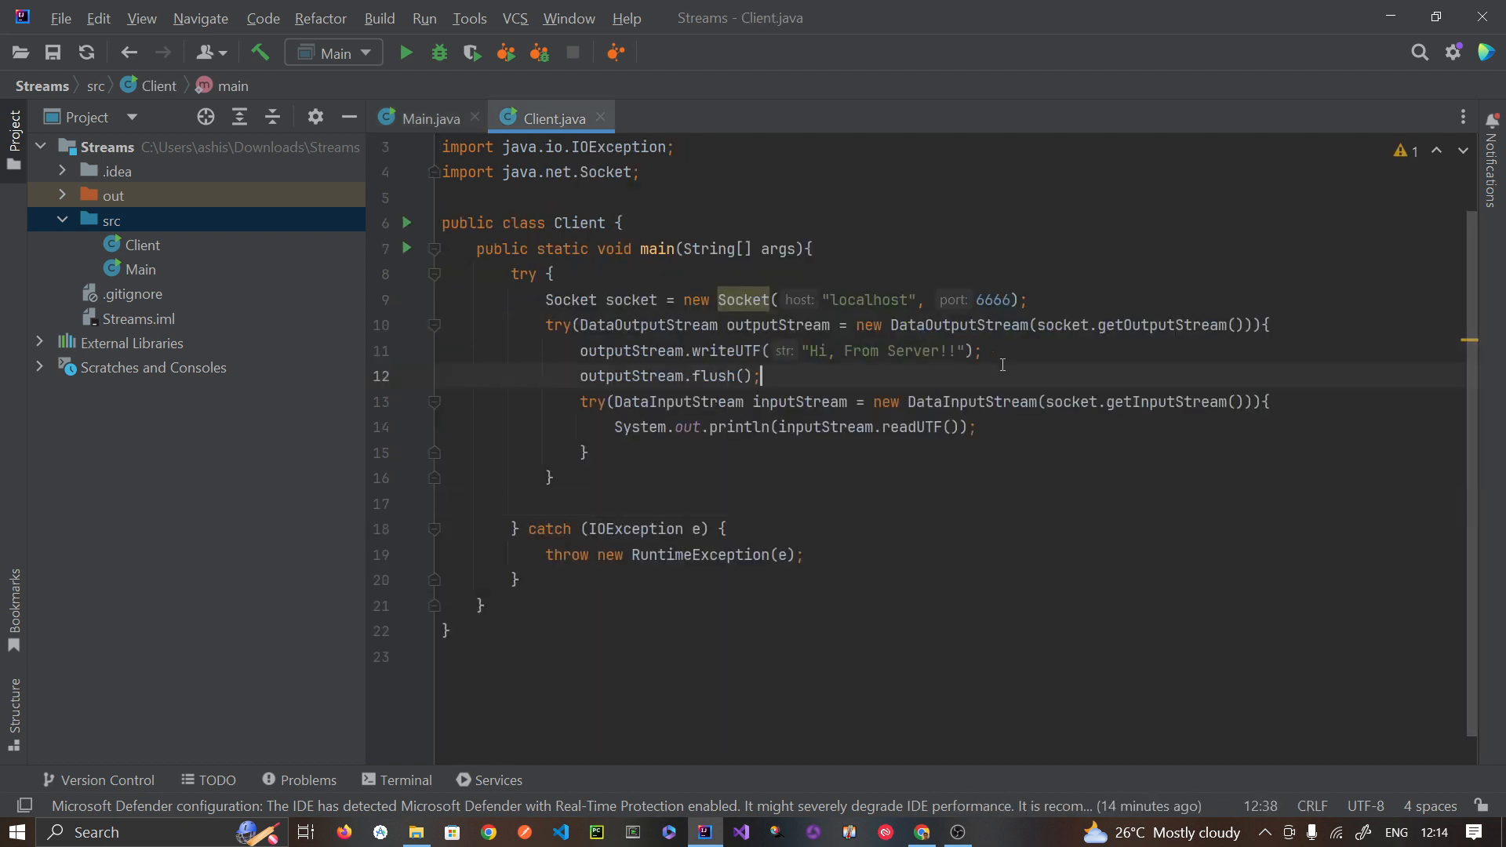
left_click(611, 478)
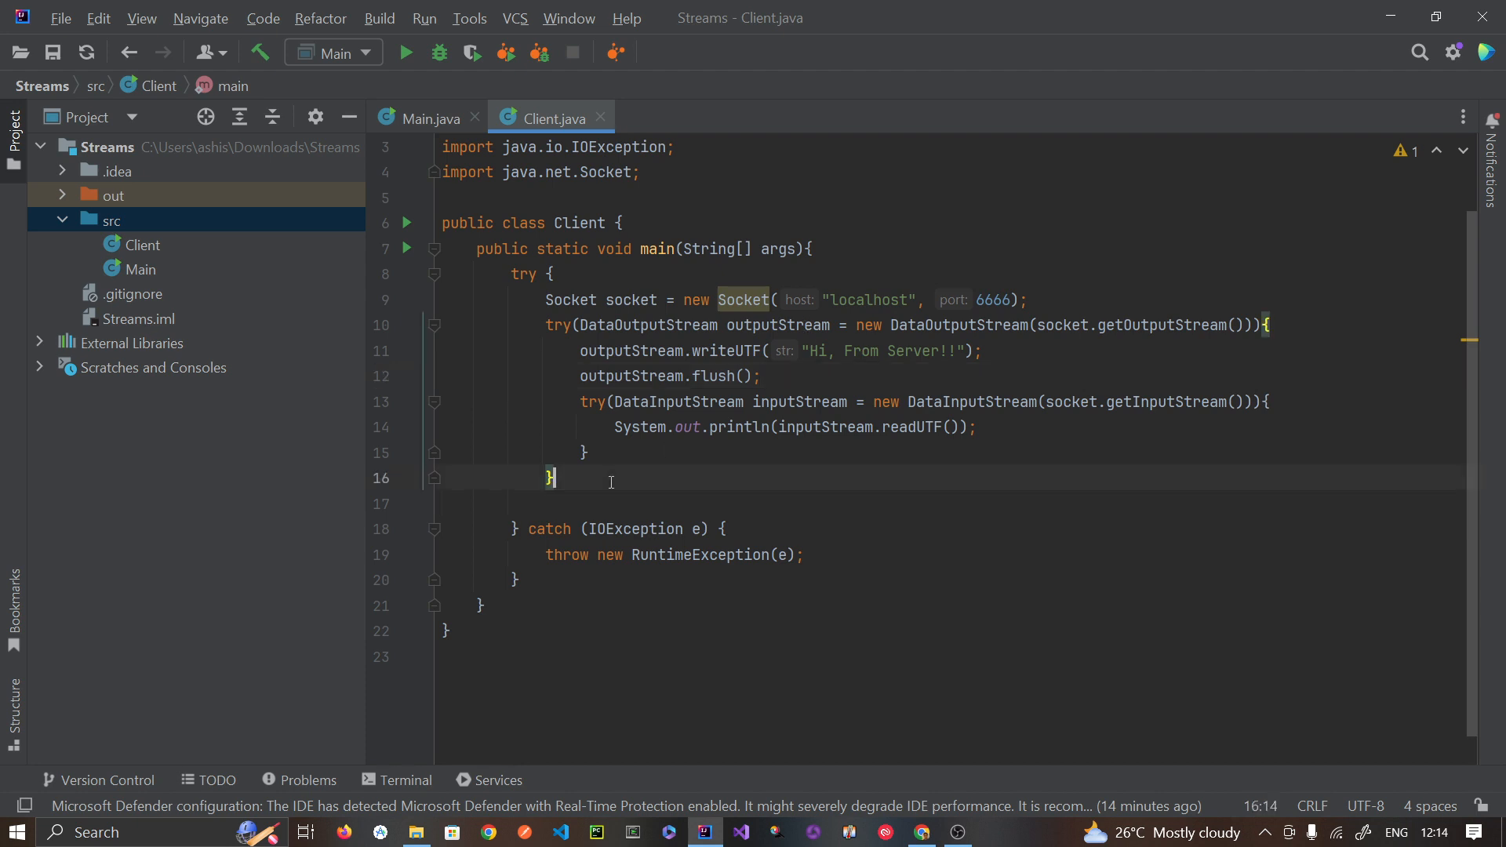
key("Delete")
double_click(907, 350)
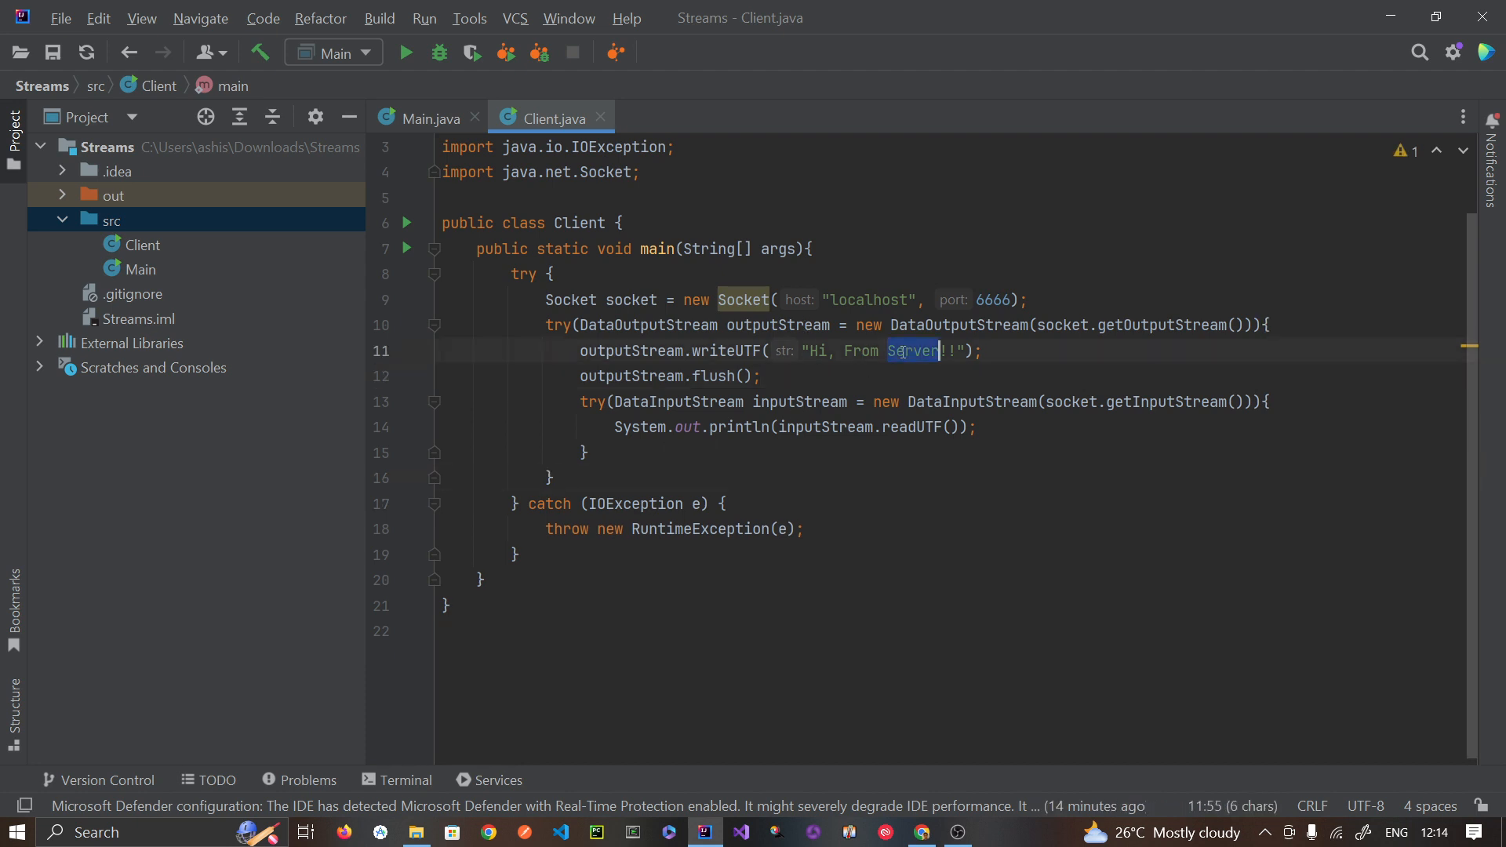
type("Client")
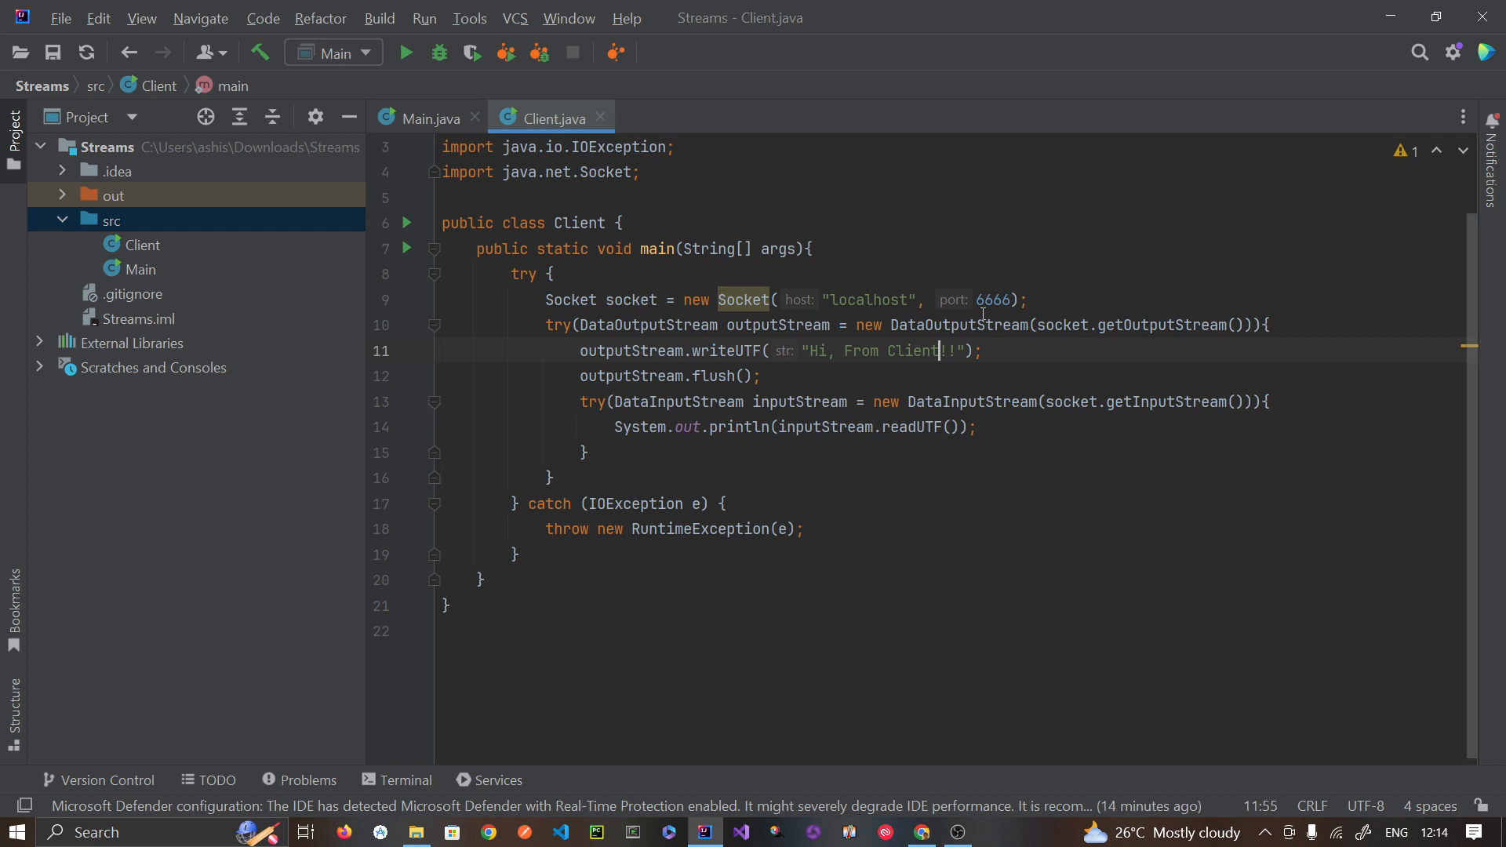
left_click(1065, 300)
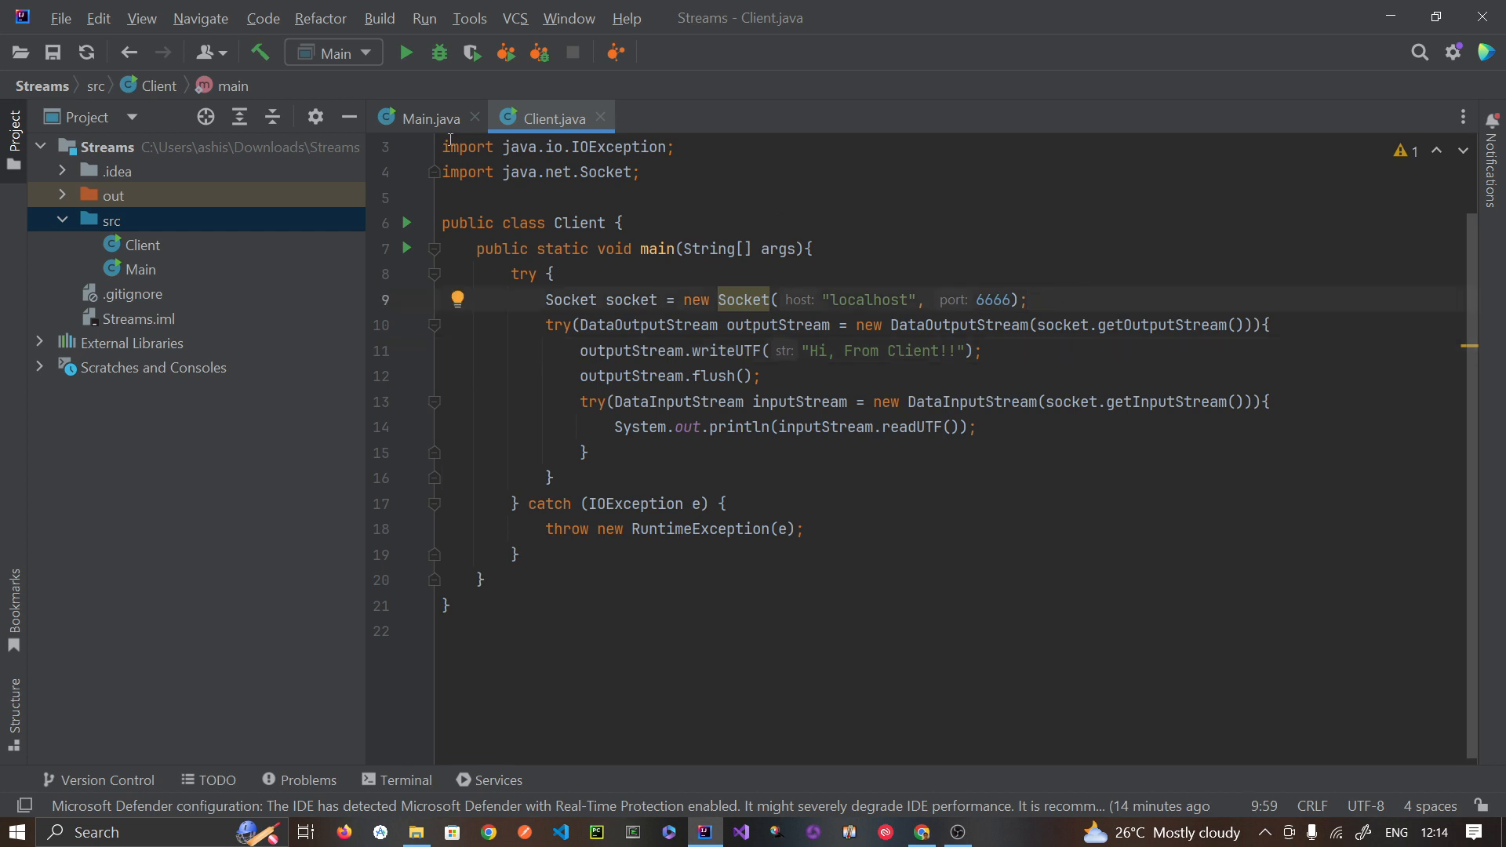
Step: Run Main.main() so the server waits in an enlarged Run window, then go back to Client.java
left_click(430, 118)
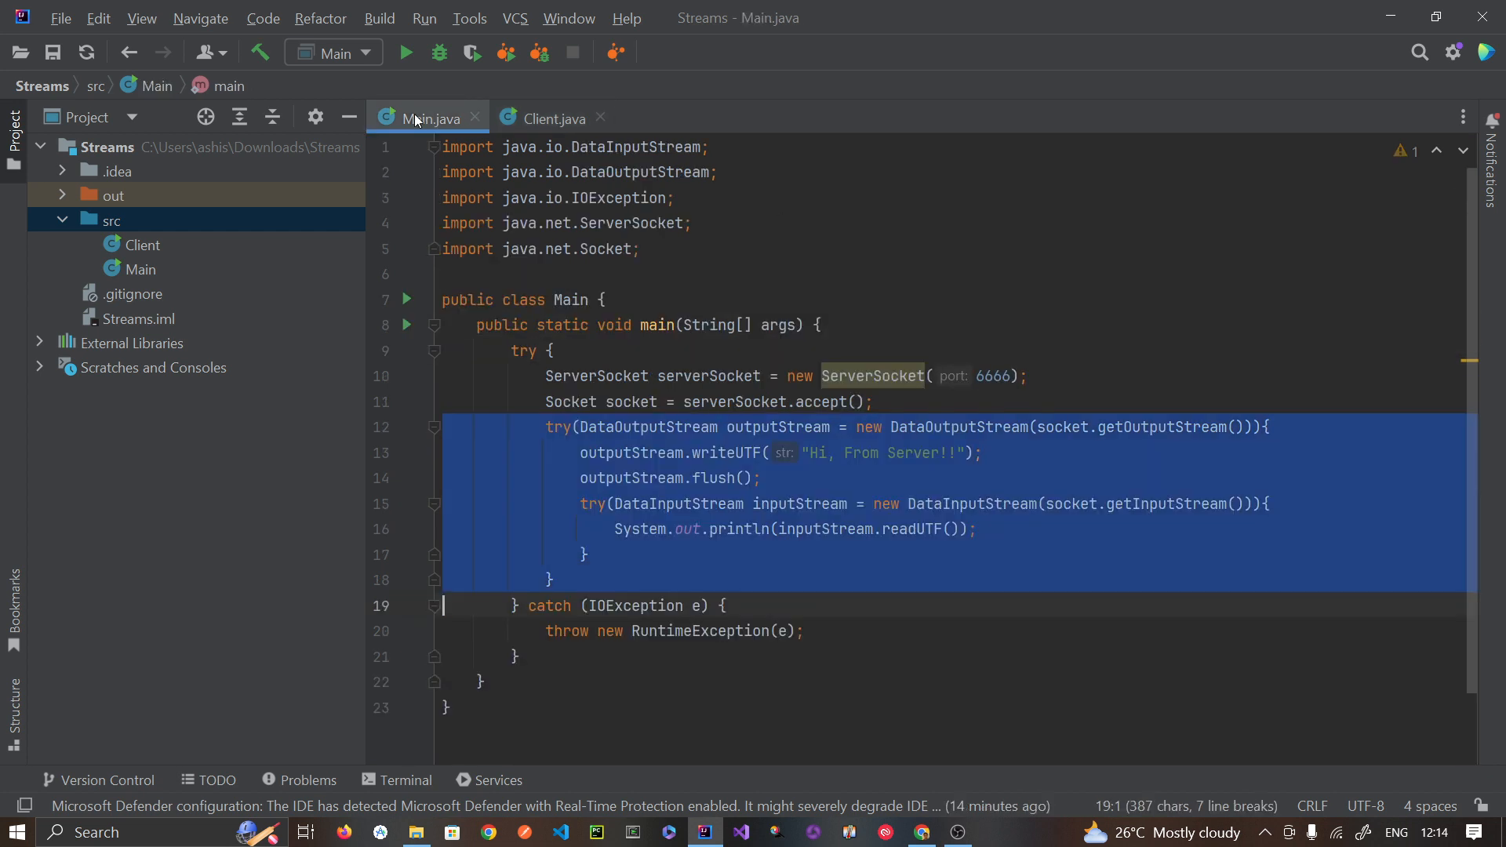
left_click(406, 301)
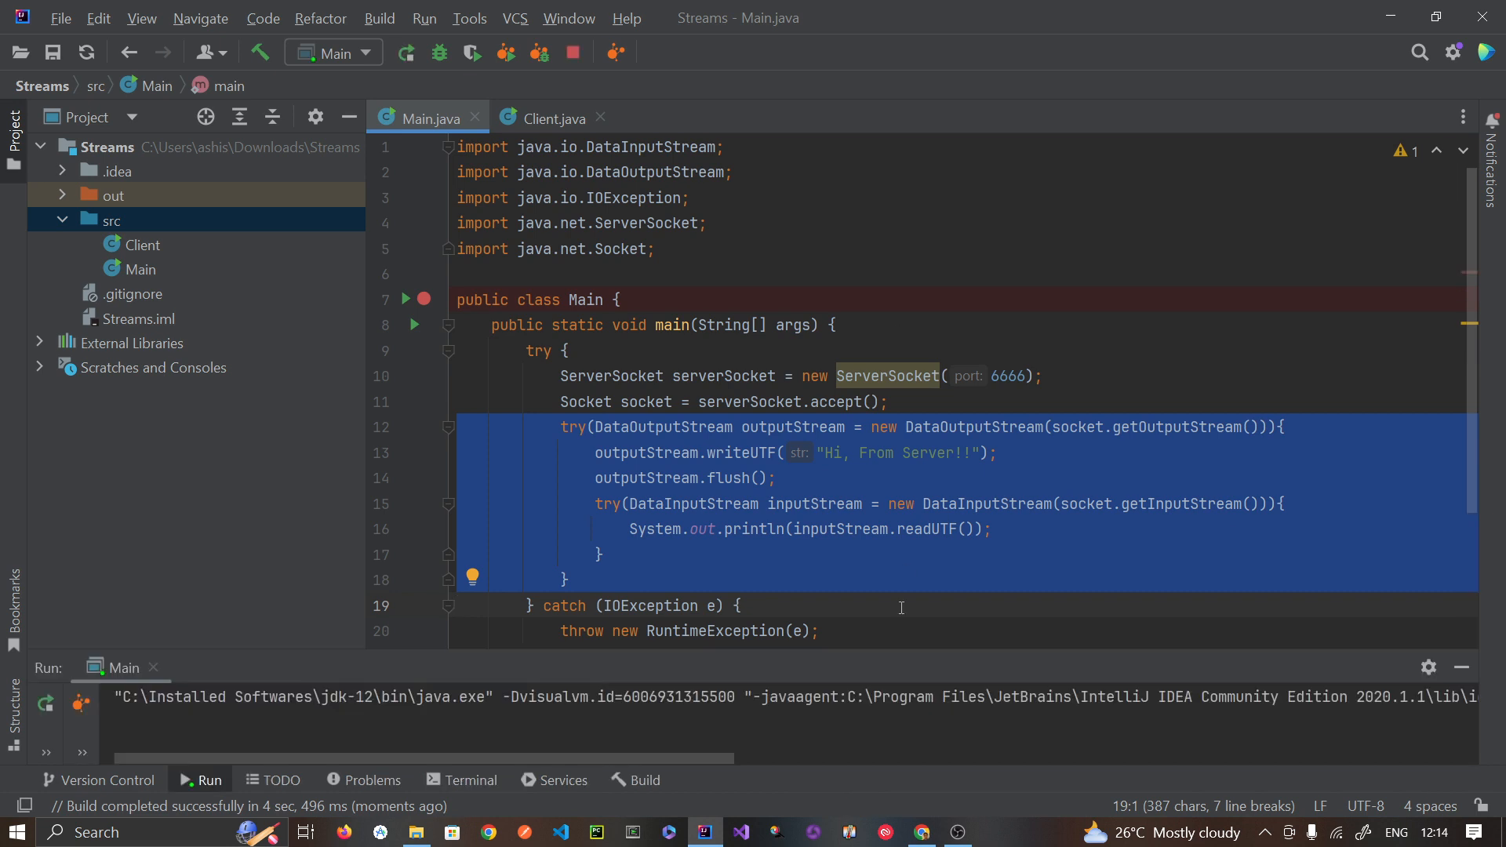
left_click_drag(894, 654, 892, 521)
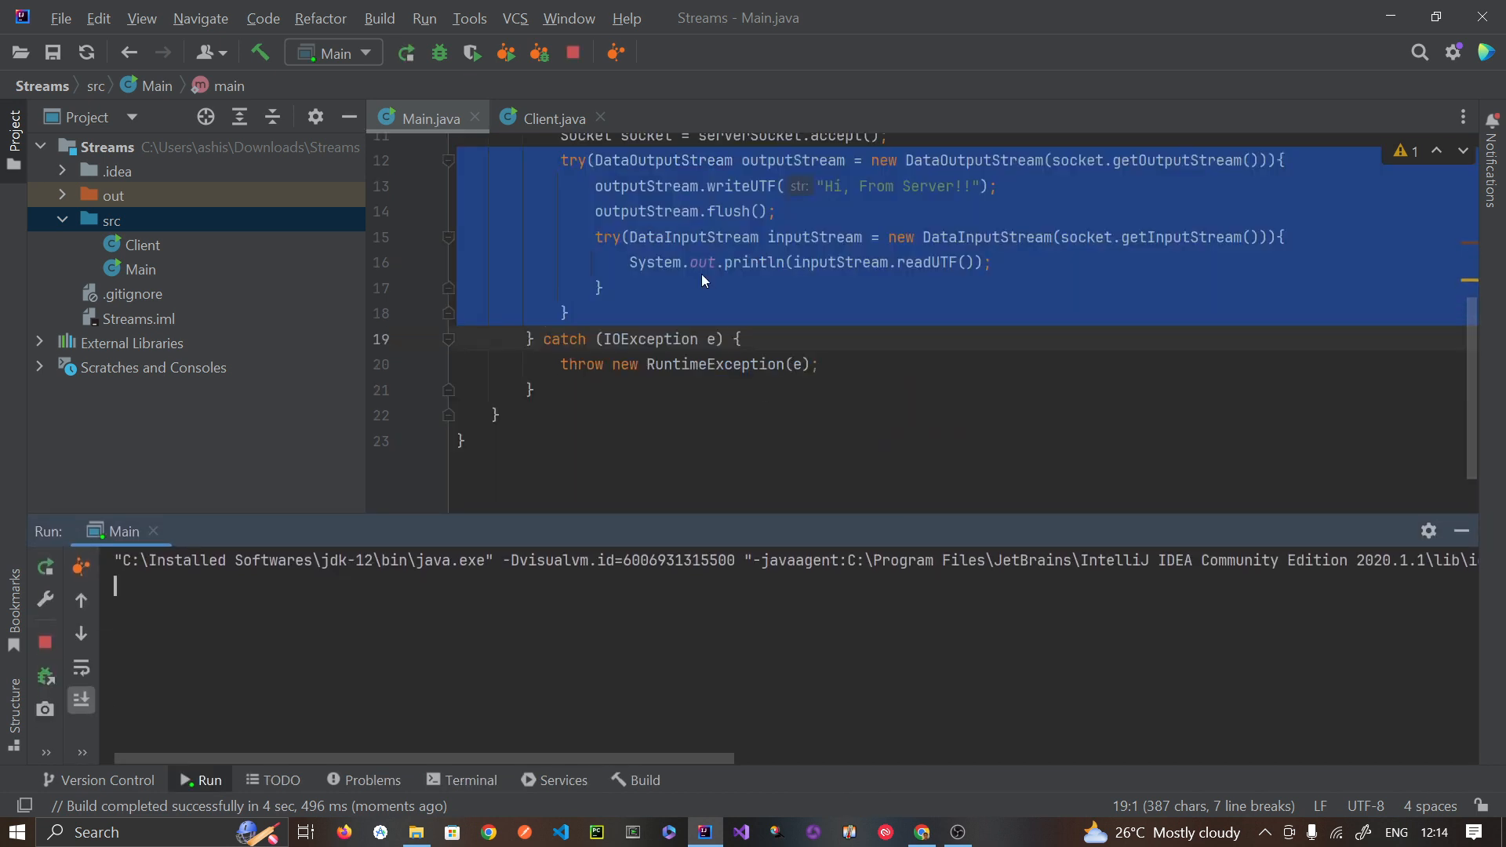
left_click(548, 118)
left_click(479, 274)
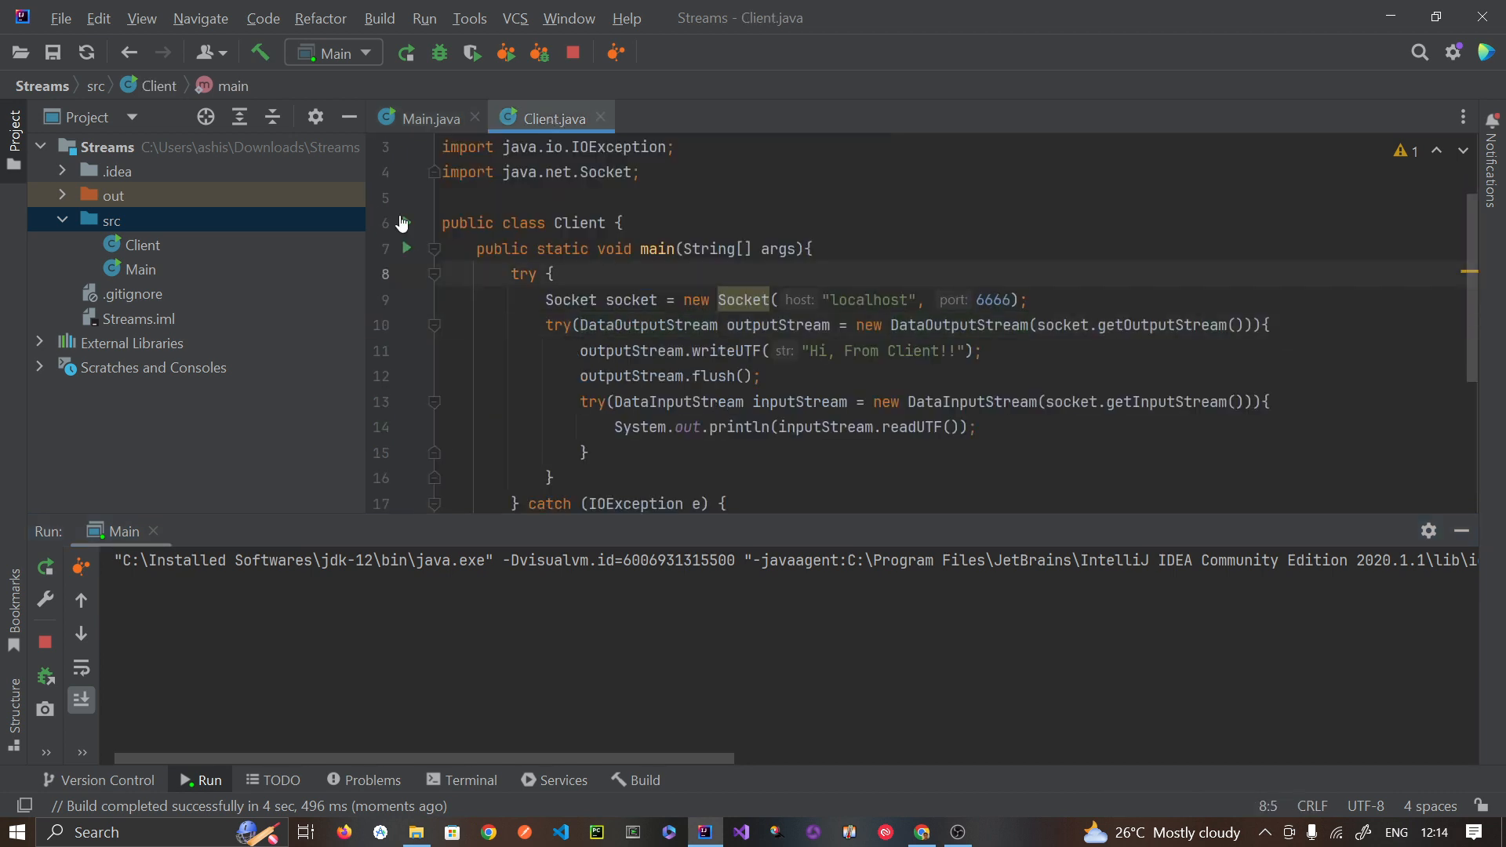
Step: Run the Client to receive 'Hi, From Server!!', and check the server console shows 'Hi, From Client!!', exit code 0
left_click(404, 222)
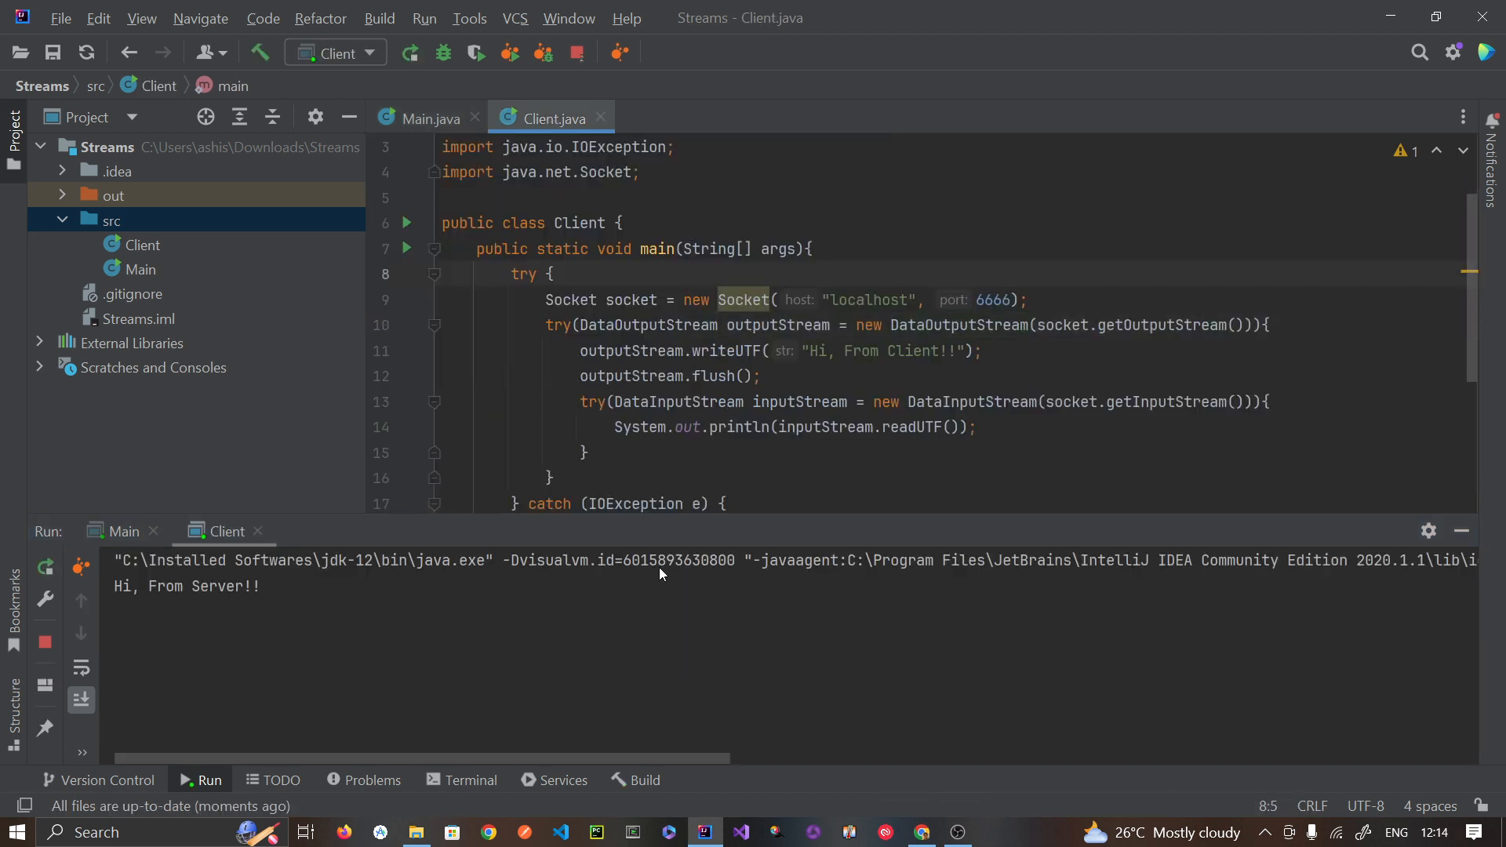
left_click(419, 631)
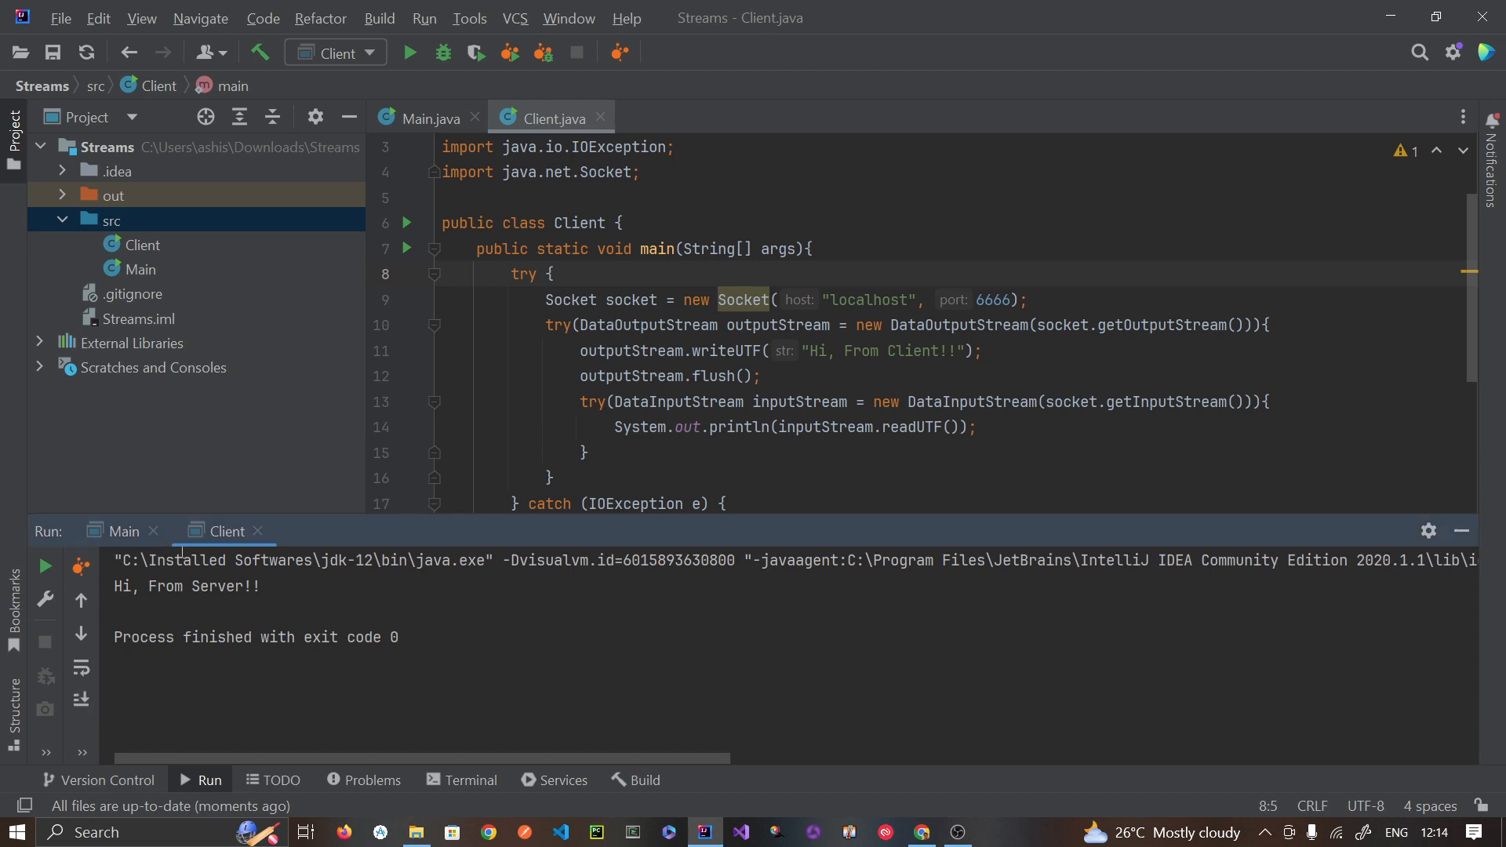
left_click(125, 533)
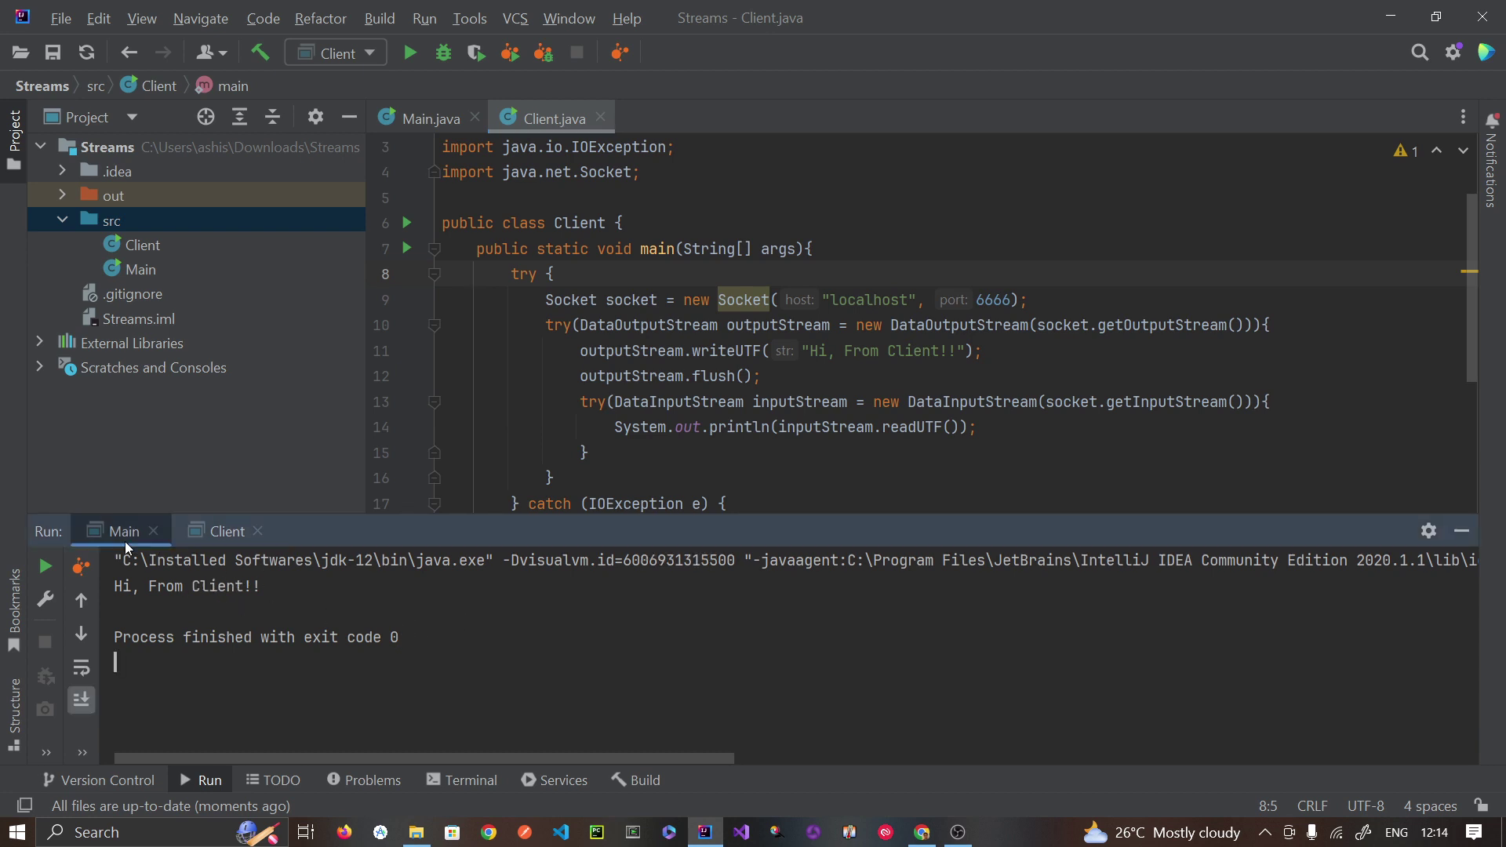
left_click(180, 608)
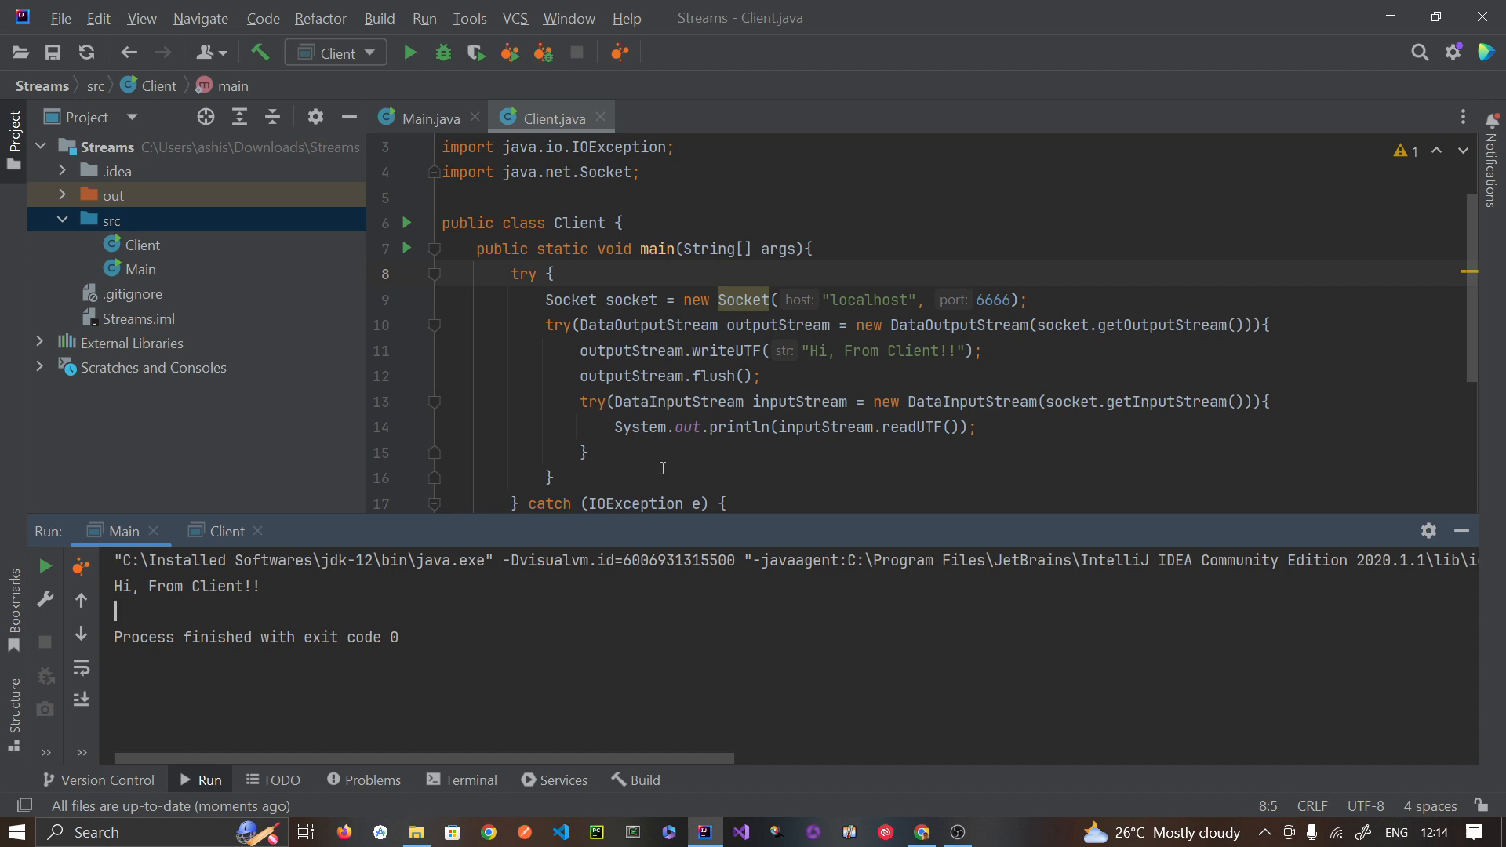
left_click(420, 118)
left_click(714, 340)
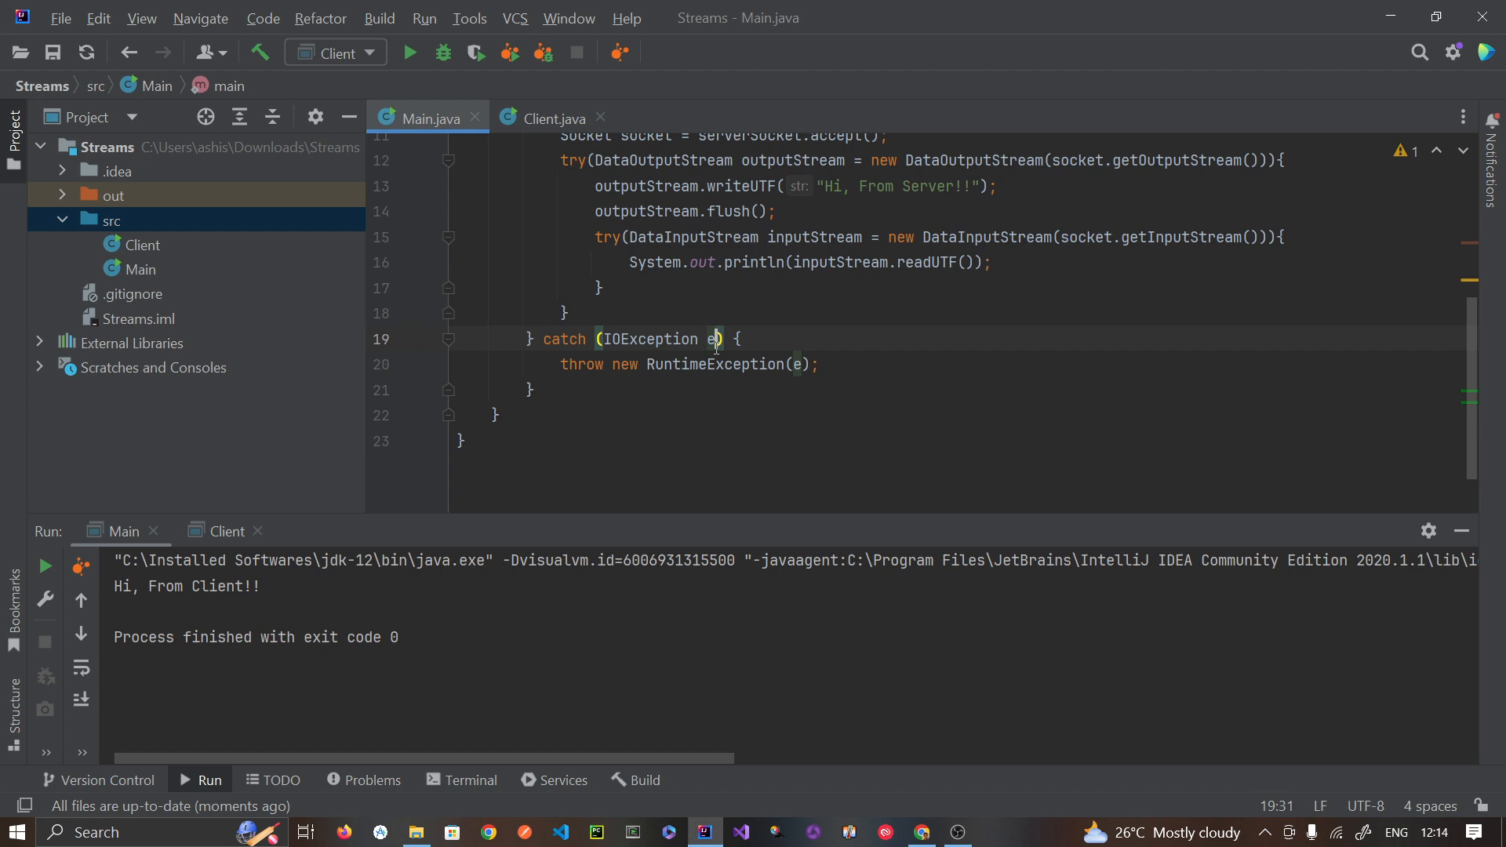